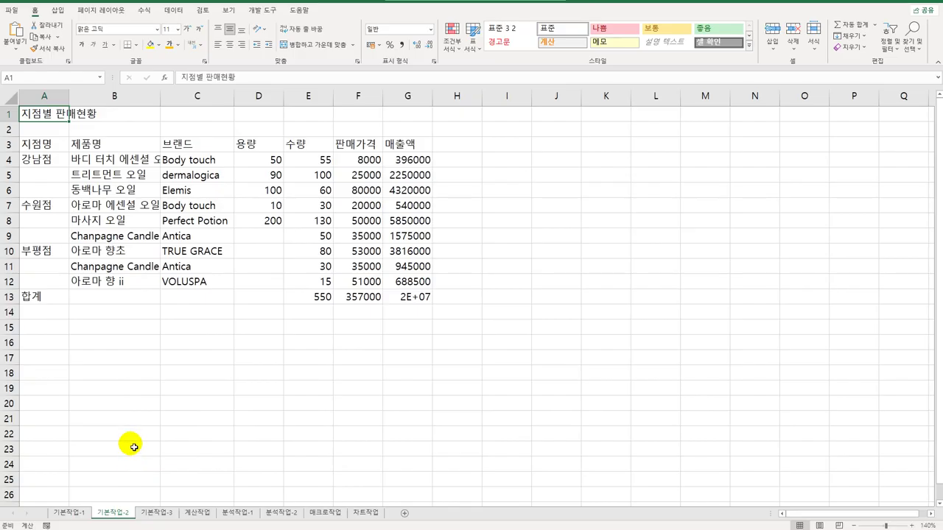
- Merge and center the title across A1:G1 and set its font to 돋움체, size 18
{"action": "left_click_drag", "start_coordinate": [35, 112], "coordinate": [412, 113]}
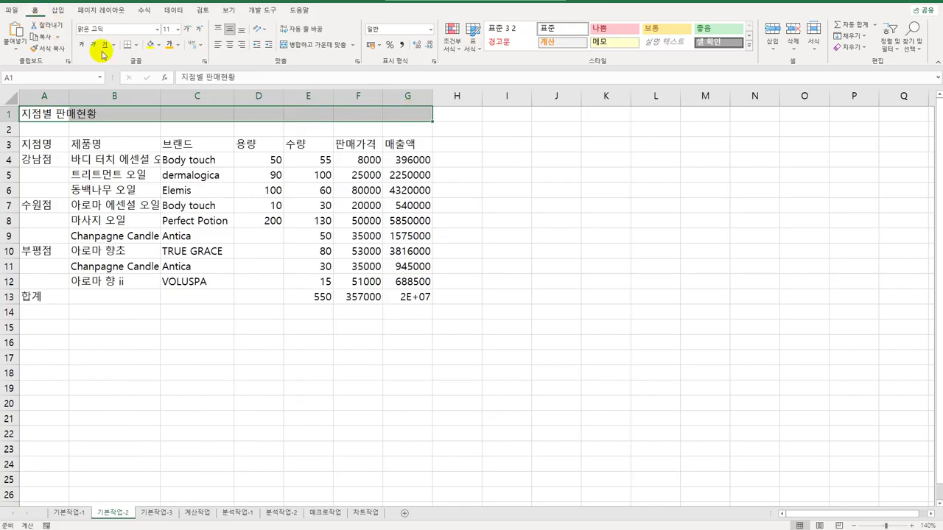
{"action": "left_click", "coordinate": [305, 49]}
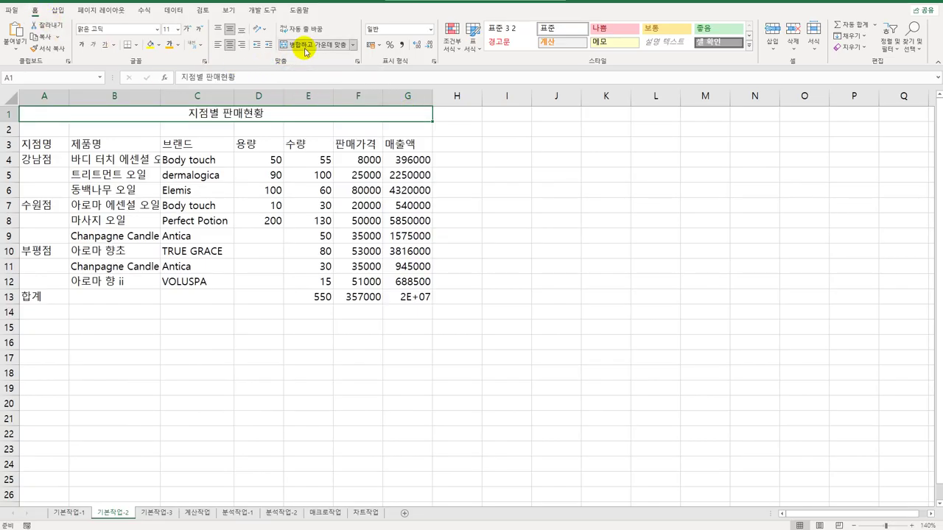
{"action": "left_click", "coordinate": [157, 30]}
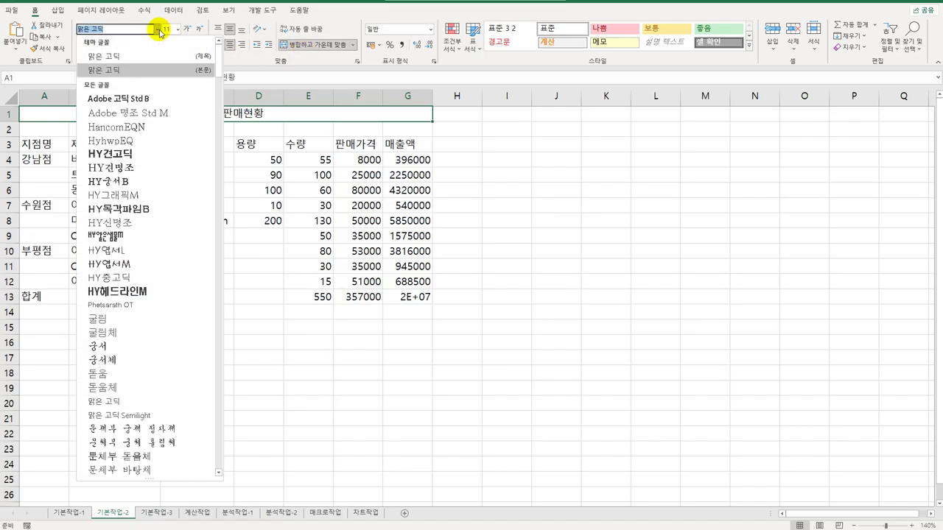
{"action": "left_click", "coordinate": [140, 389]}
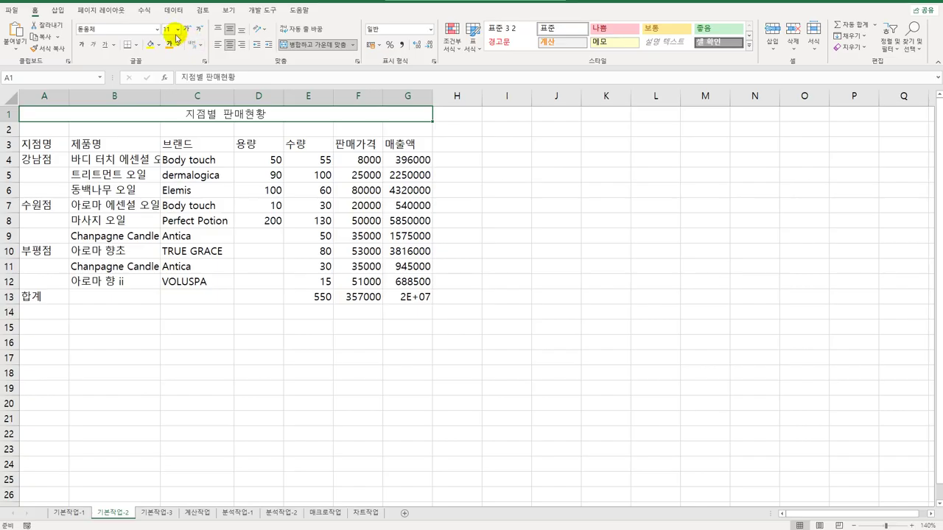
{"action": "left_click", "coordinate": [177, 29]}
{"action": "left_click", "coordinate": [176, 132]}
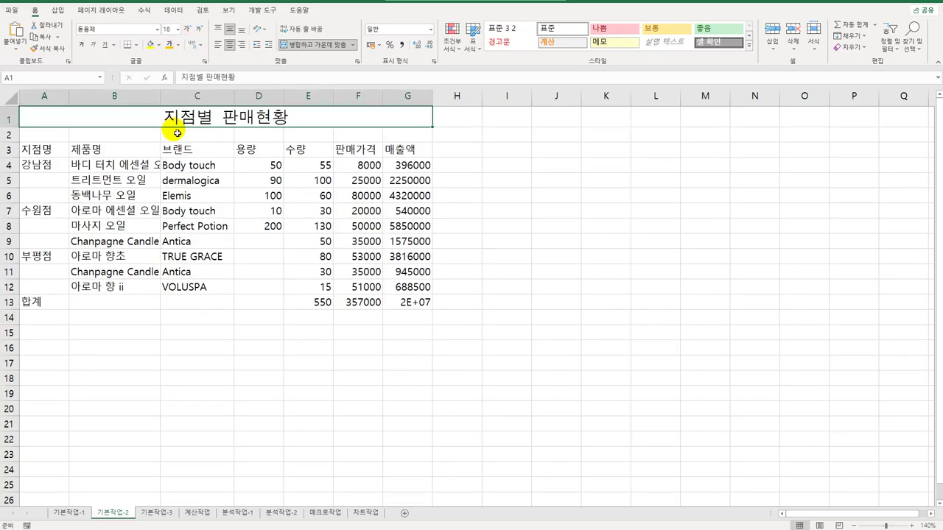
- Make the merged title in A1 bold with the standard purple font color
{"action": "left_click", "coordinate": [177, 45]}
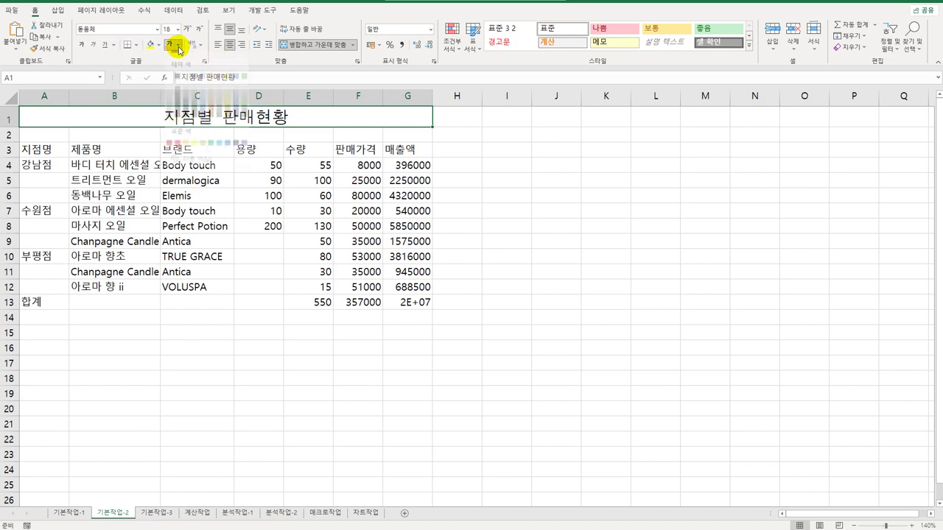
{"action": "left_click", "coordinate": [244, 152]}
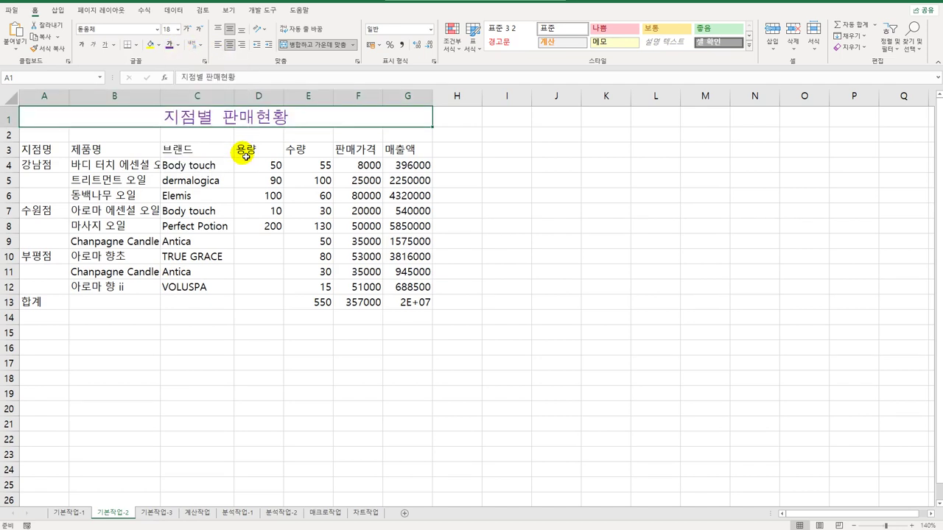
{"action": "left_click", "coordinate": [81, 48]}
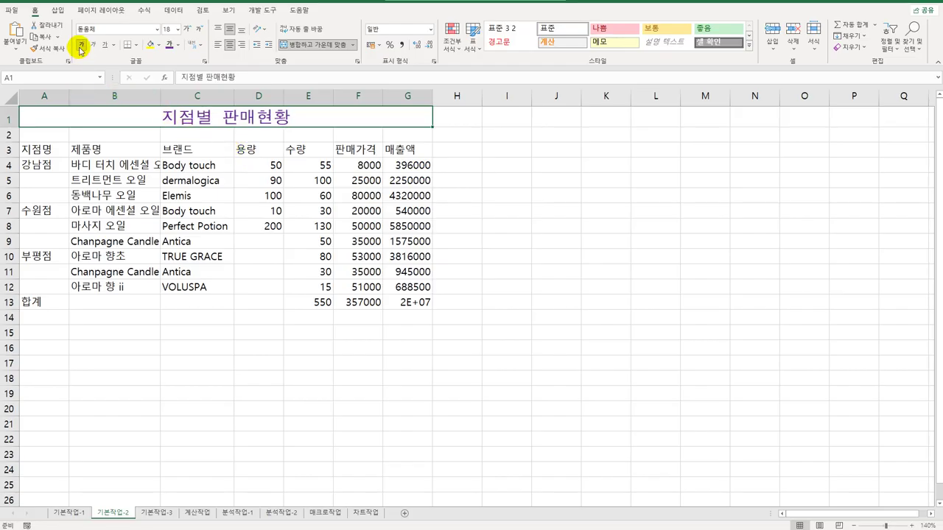
- Convert the word 현황 in the A1 title to the Hanja 現況
{"action": "double_click", "coordinate": [287, 119]}
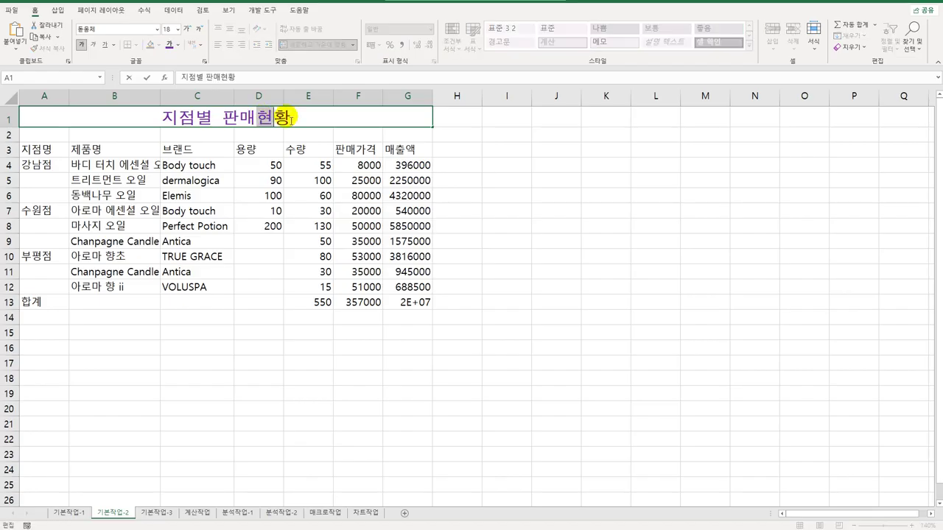
{"action": "left_click_drag", "start_coordinate": [291, 119], "coordinate": [293, 120]}
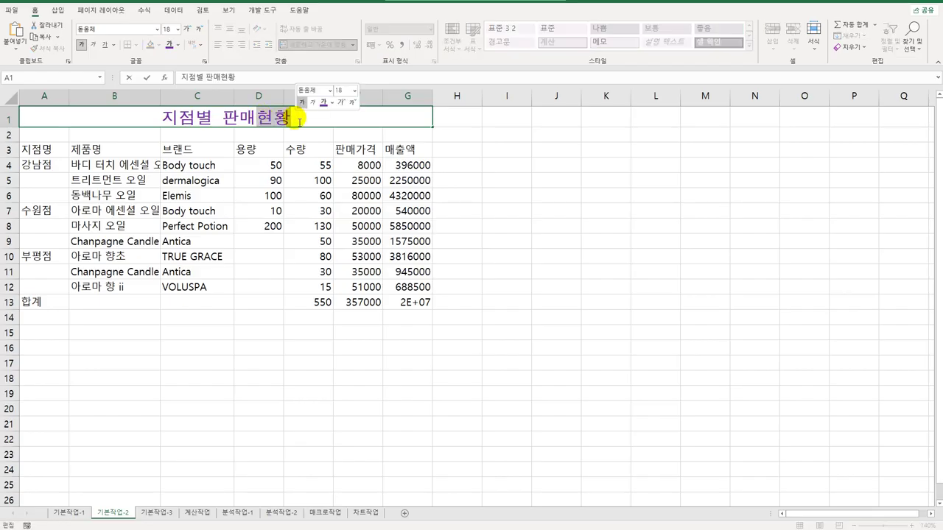
{"action": "key", "text": "Hangul_Hanja"}
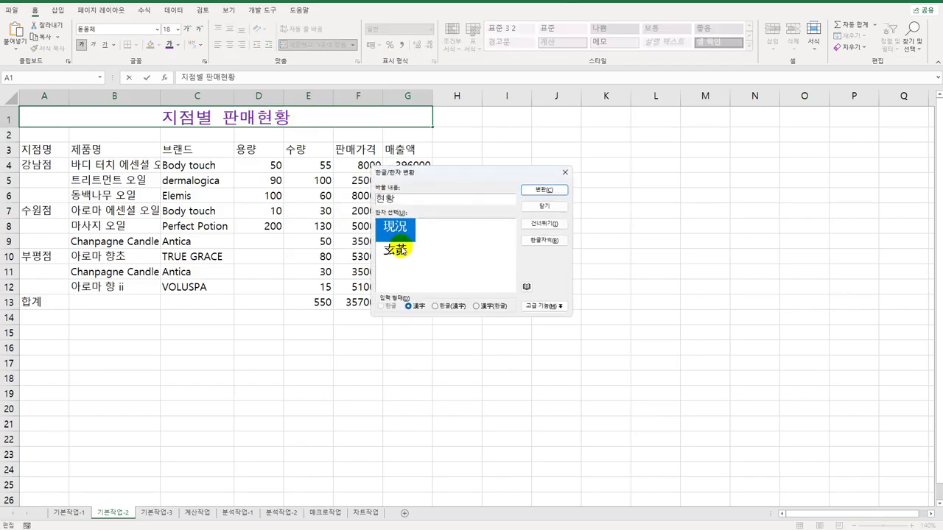
{"action": "left_click", "coordinate": [545, 191]}
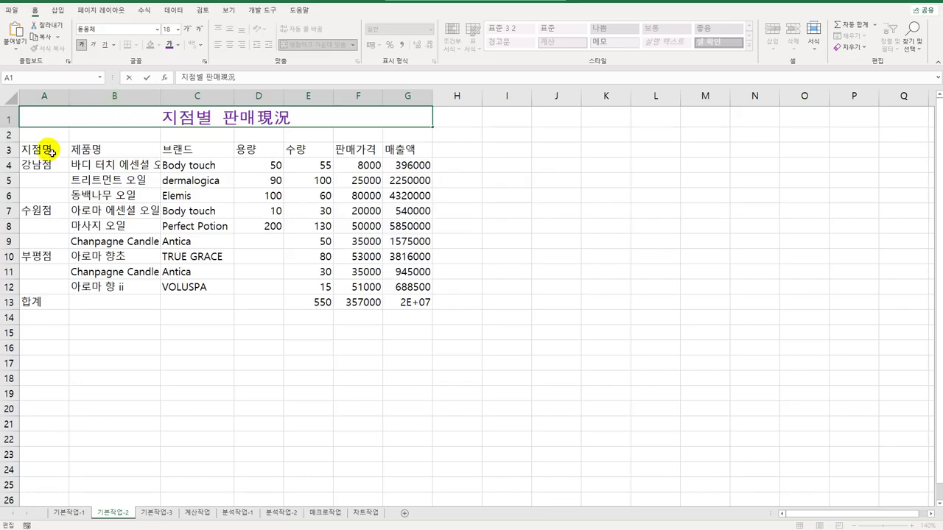
- Fill the header cells A3:G3 with standard purple and set their font color to white
{"action": "left_click_drag", "start_coordinate": [36, 150], "coordinate": [403, 153]}
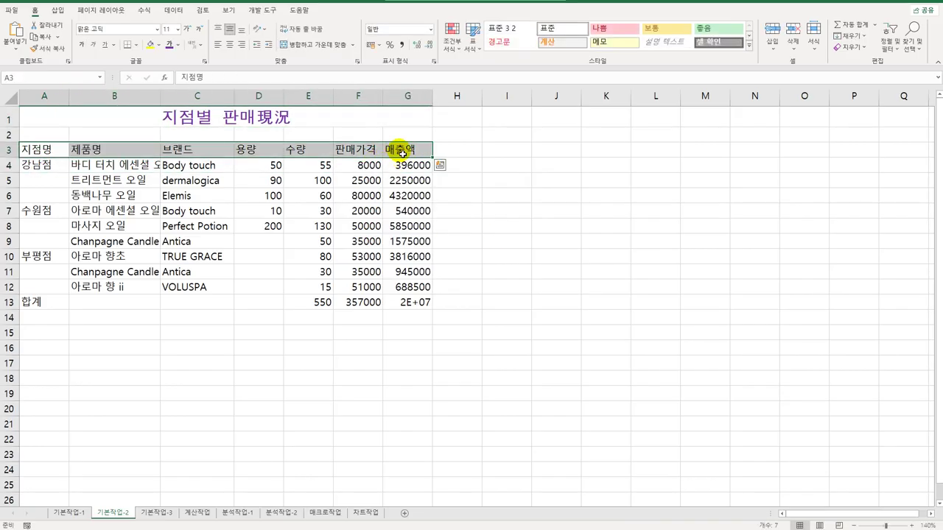
{"action": "left_click", "coordinate": [158, 45]}
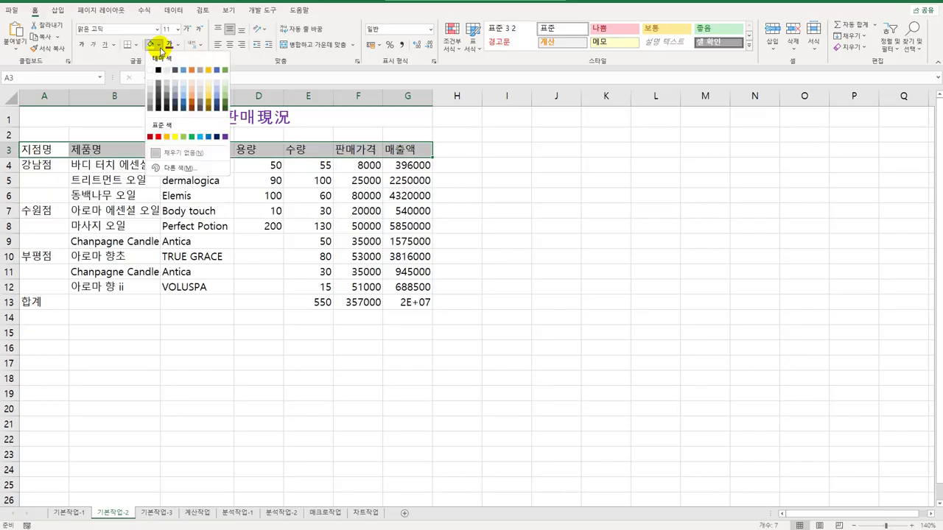
{"action": "left_click", "coordinate": [226, 137]}
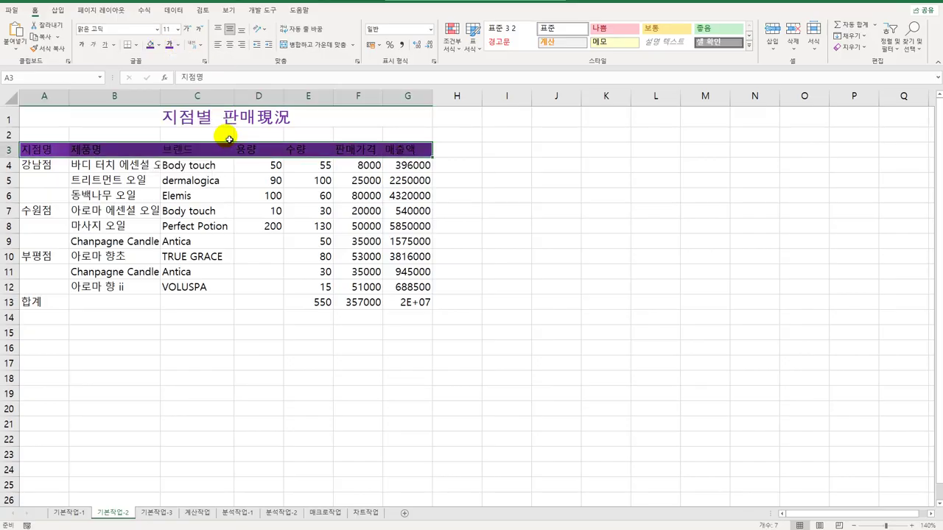
{"action": "left_click", "coordinate": [178, 45]}
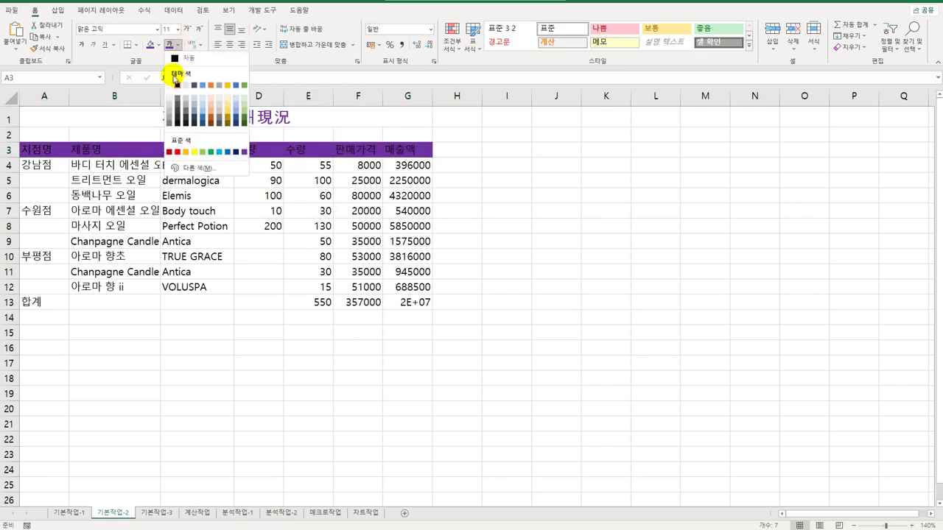
{"action": "left_click", "coordinate": [173, 85]}
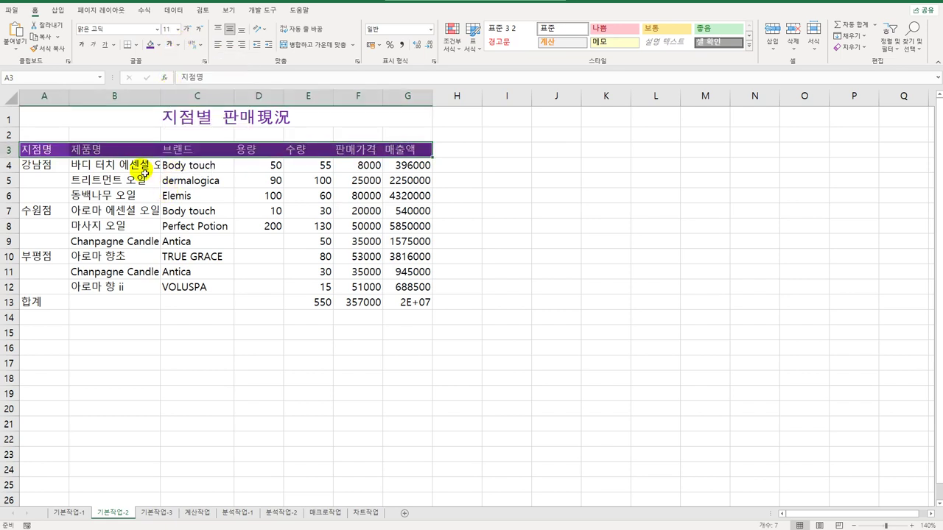
- Apply the shrink-to-fit text control (셀에 맞춤) to the product names in B4:B12
{"action": "left_click_drag", "start_coordinate": [139, 166], "coordinate": [147, 287]}
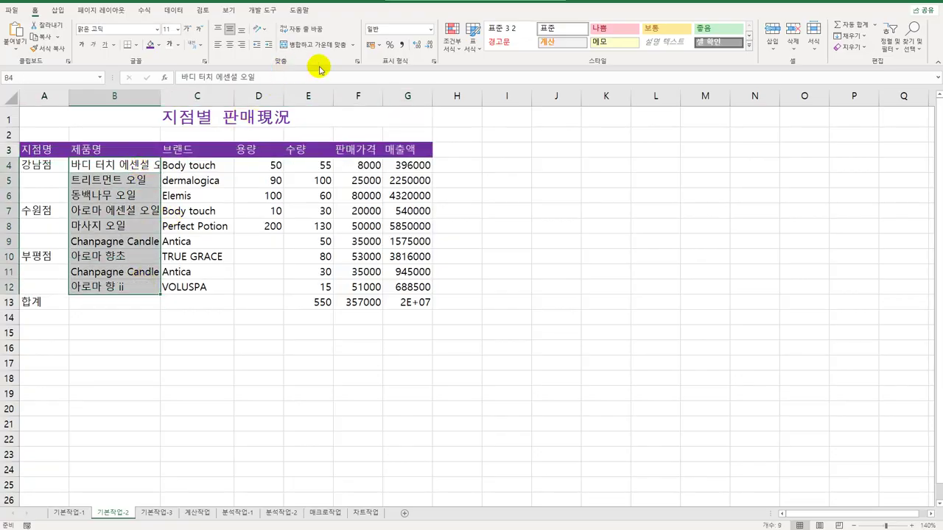
{"action": "left_click", "coordinate": [357, 62]}
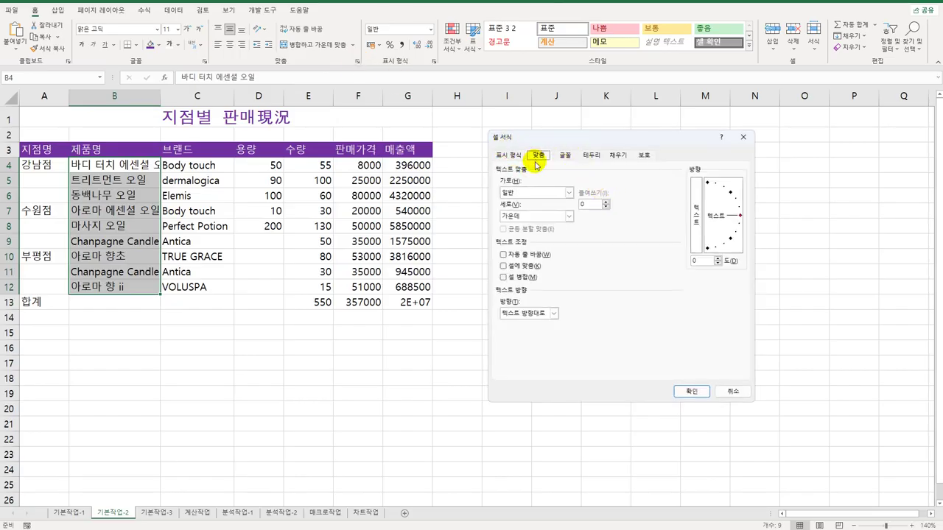
{"action": "left_click", "coordinate": [517, 269]}
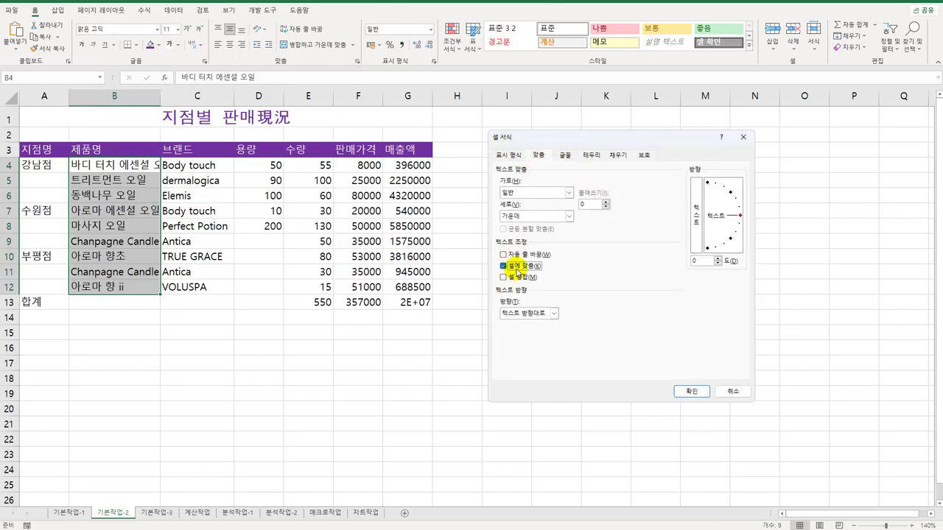
{"action": "left_click", "coordinate": [691, 391]}
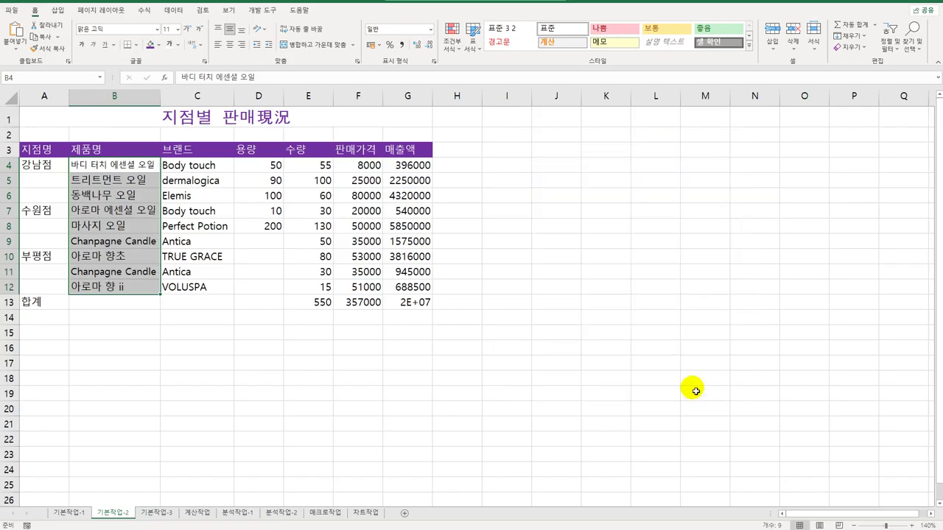
- Merge A4:A6, A7:A9 and A10:A12 separately, with horizontal alignment 왼쪽 (들여쓰기) and vertical alignment 위쪽
{"action": "left_click_drag", "start_coordinate": [61, 166], "coordinate": [60, 196]}
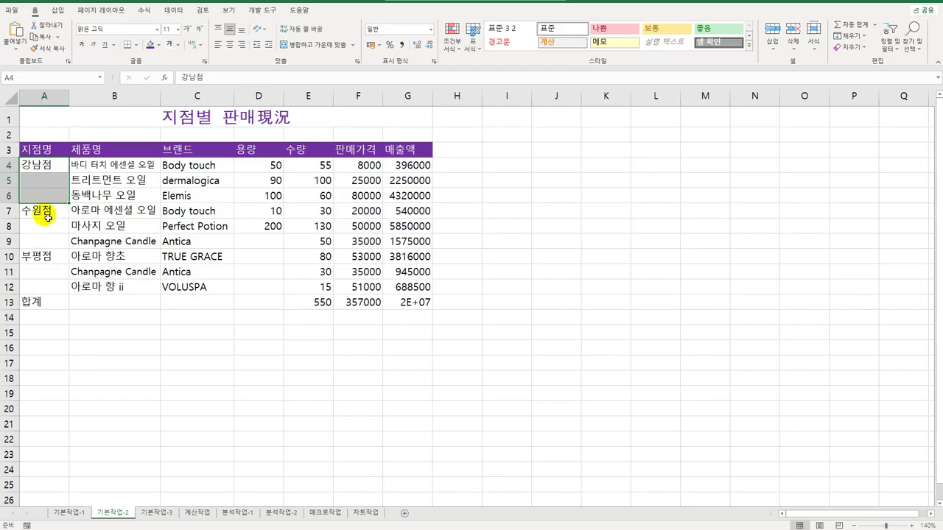
{"action": "left_click_drag", "start_coordinate": [47, 217], "coordinate": [47, 287], "text": "ctrl"}
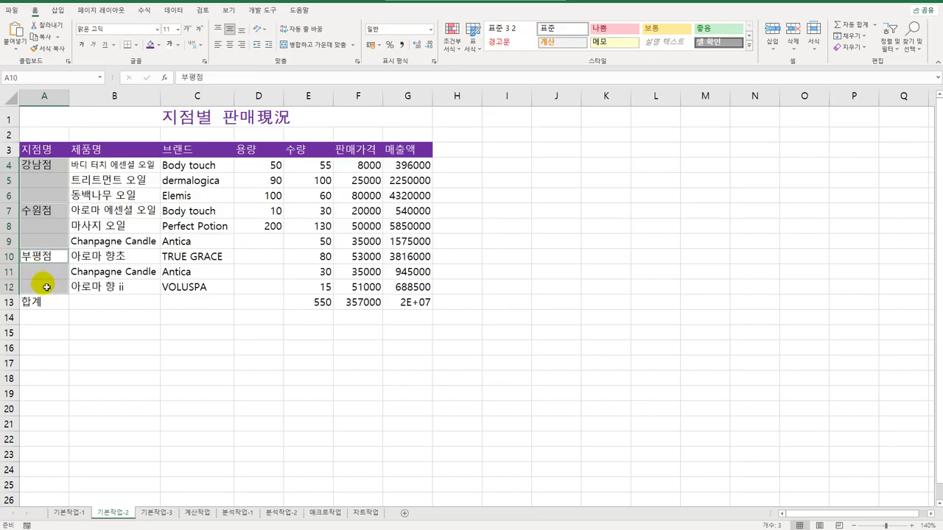
{"action": "left_click", "coordinate": [358, 61]}
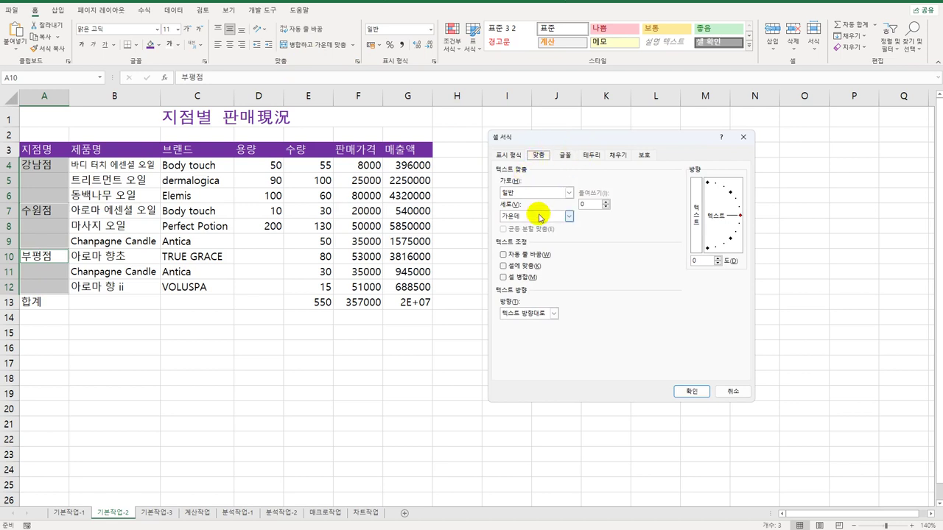
{"action": "left_click", "coordinate": [524, 277]}
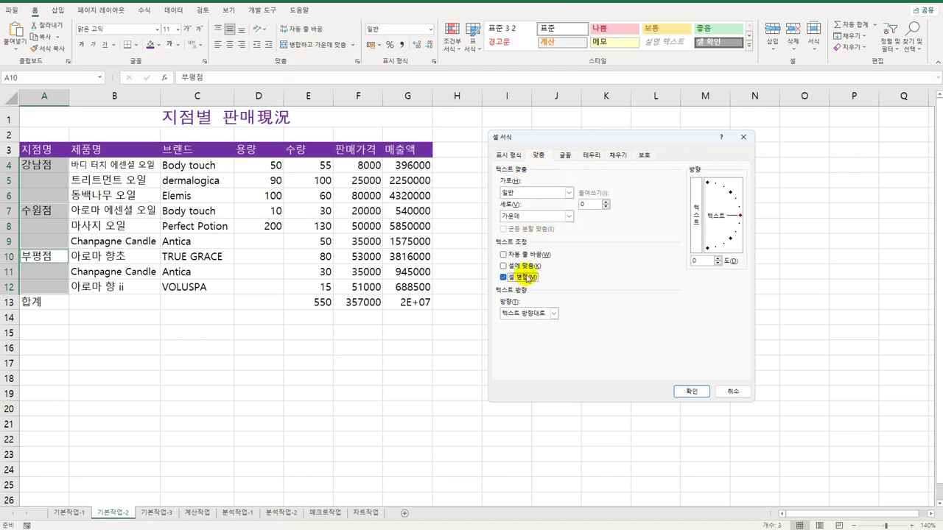
{"action": "left_click", "coordinate": [546, 195]}
{"action": "left_click", "coordinate": [533, 216]}
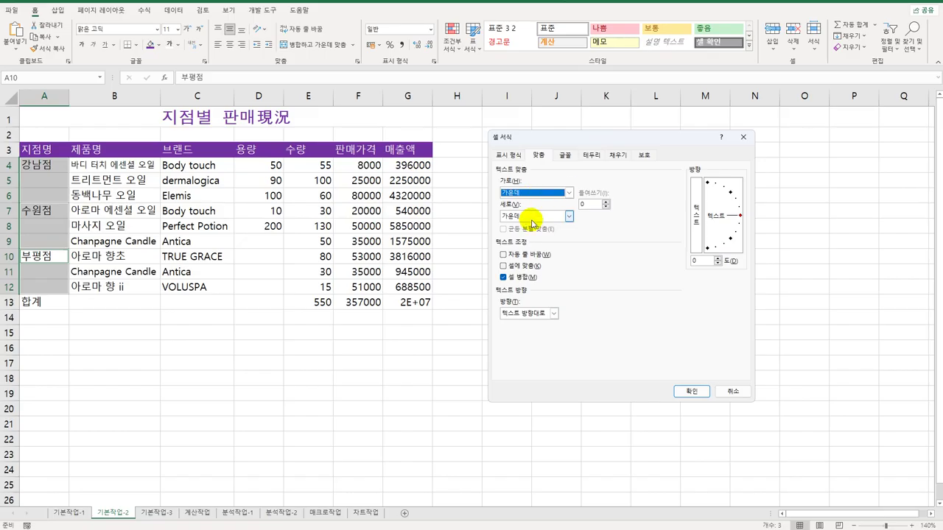
{"action": "left_click", "coordinate": [535, 193]}
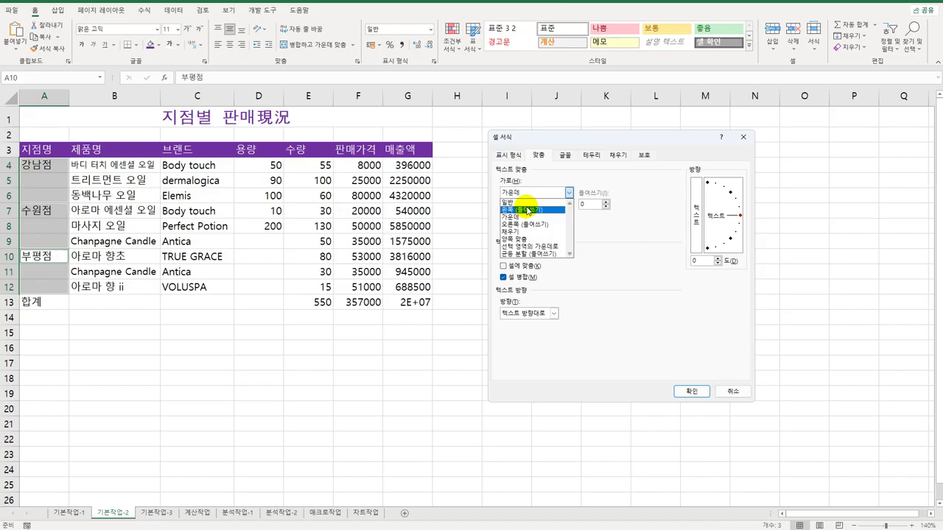
{"action": "left_click", "coordinate": [527, 210]}
{"action": "left_click", "coordinate": [531, 217]}
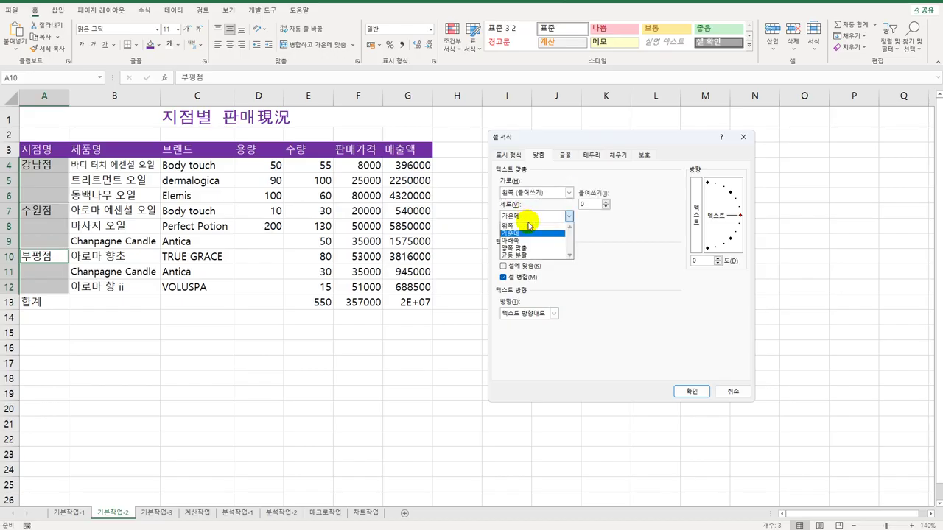
{"action": "left_click", "coordinate": [530, 223]}
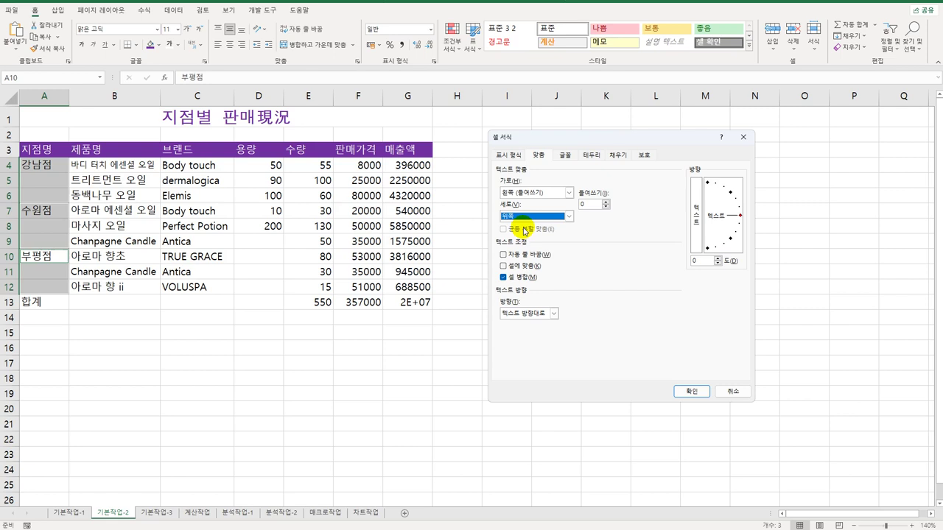
{"action": "left_click", "coordinate": [700, 389]}
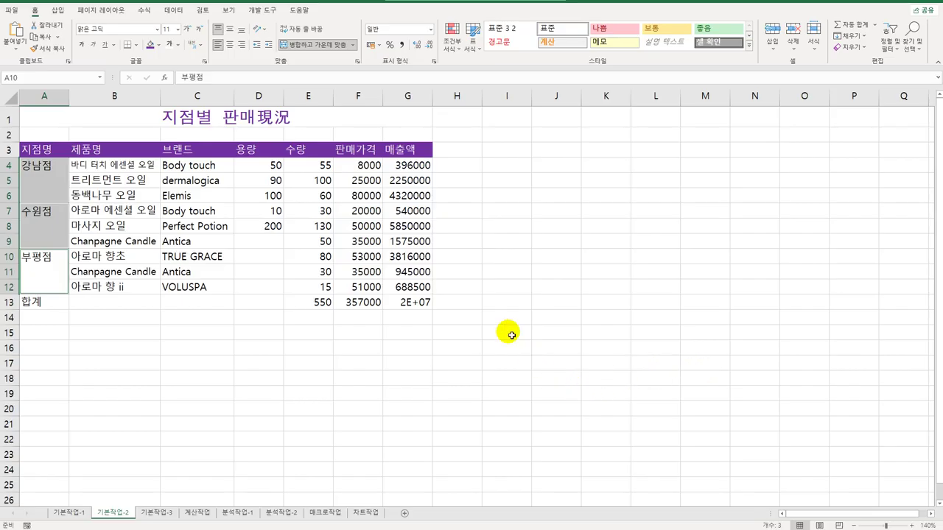
- Widen column G slightly so the sales total in G13 fits as a full number
{"action": "left_click_drag", "start_coordinate": [357, 167], "coordinate": [419, 310]}
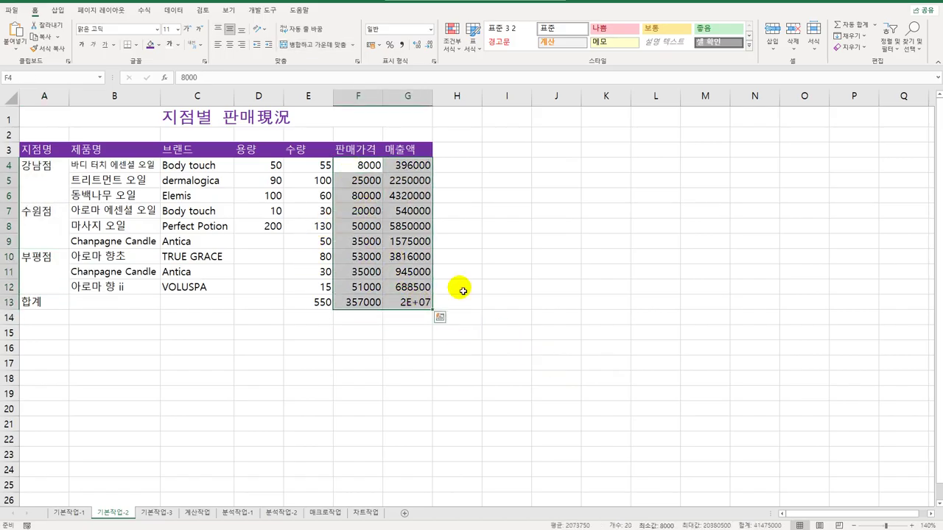
{"action": "left_click", "coordinate": [417, 302]}
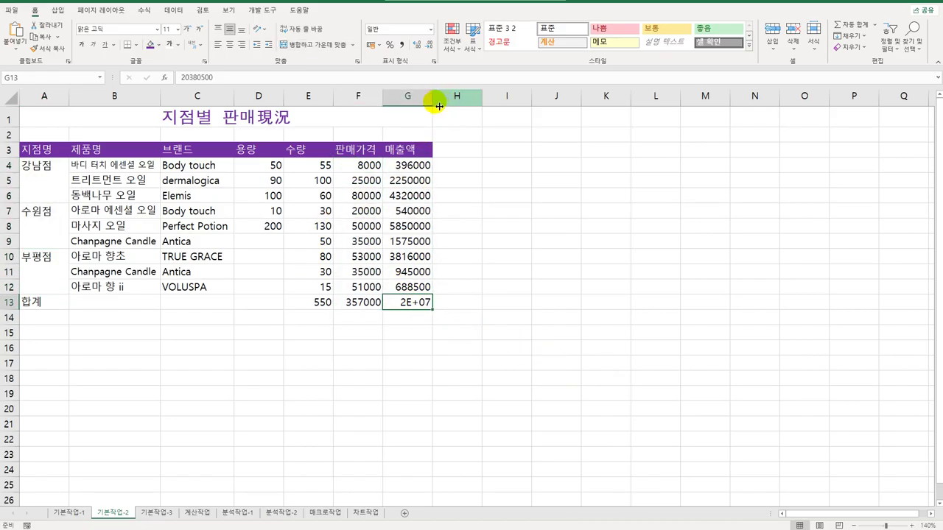
{"action": "left_click_drag", "start_coordinate": [433, 105], "coordinate": [437, 106]}
- Apply the custom number format #,##0원 to the price and sales amounts in F4:G13
{"action": "left_click_drag", "start_coordinate": [370, 164], "coordinate": [416, 305]}
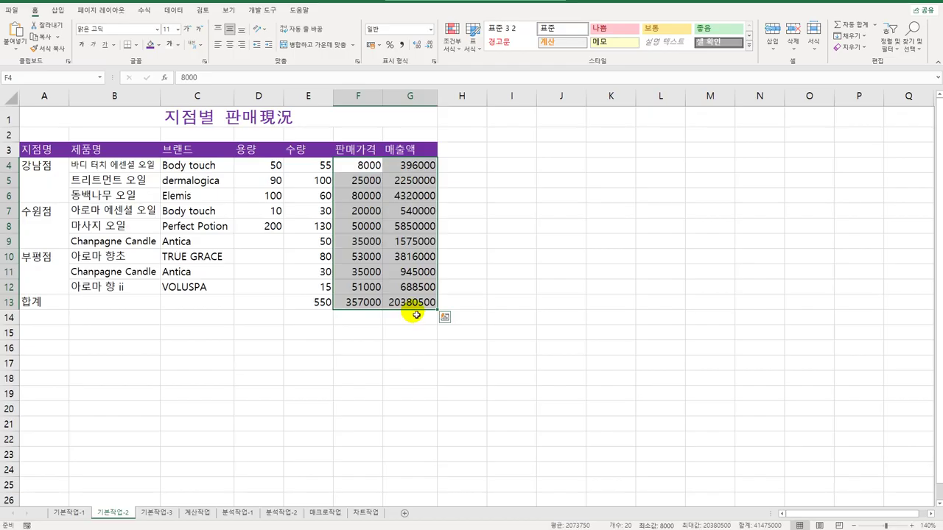
{"action": "right_click", "coordinate": [412, 169]}
{"action": "left_click", "coordinate": [494, 381]}
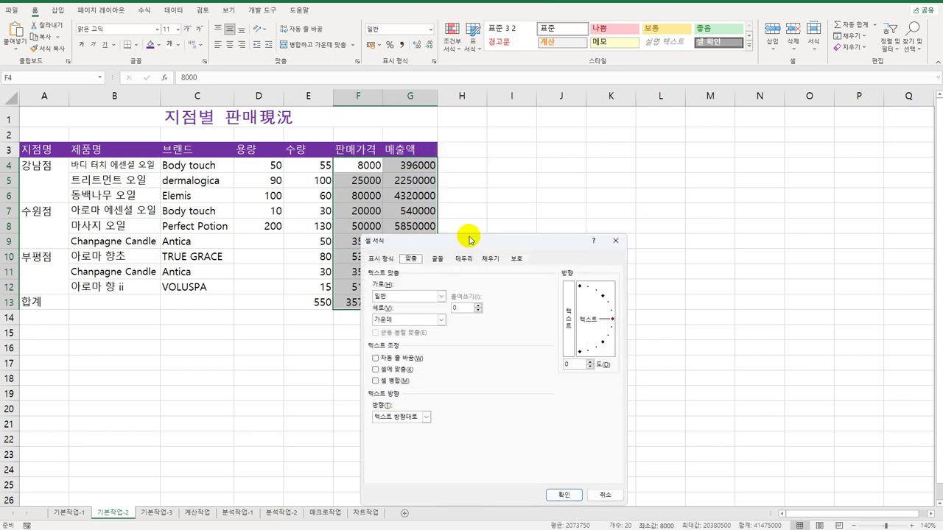
{"action": "left_click_drag", "start_coordinate": [469, 238], "coordinate": [567, 119]}
{"action": "left_click", "coordinate": [478, 137]}
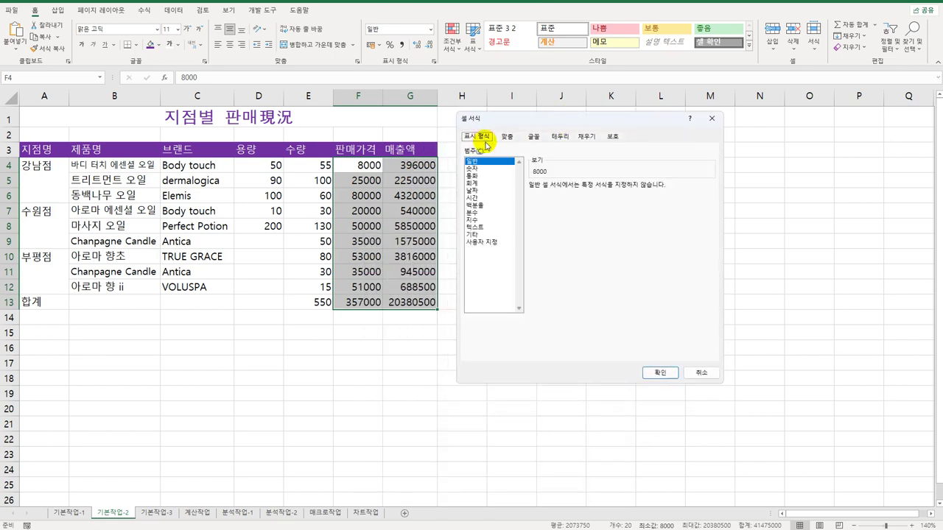
{"action": "left_click", "coordinate": [489, 241]}
{"action": "left_click_drag", "start_coordinate": [571, 199], "coordinate": [509, 185]}
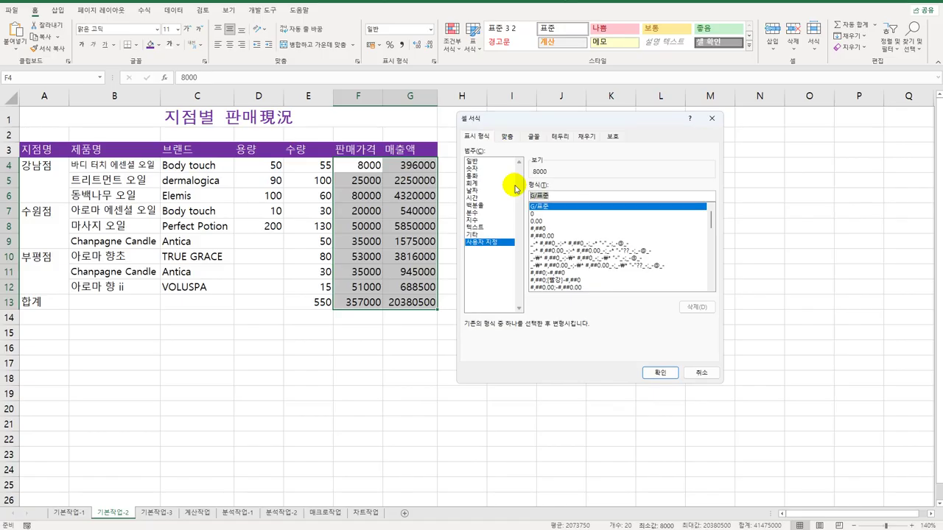
{"action": "type", "text": "#,##"}
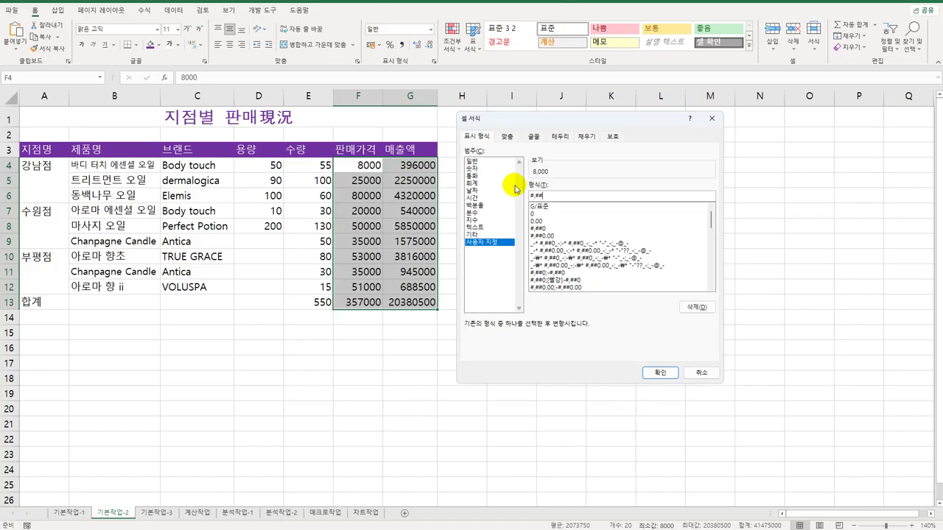
{"action": "type", "text": "0원"}
{"action": "left_click", "coordinate": [656, 374]}
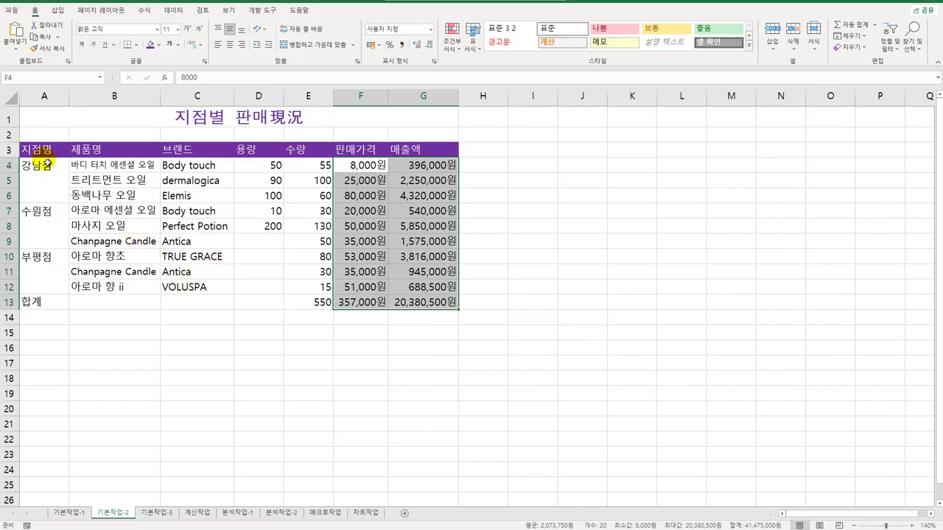
- Apply all borders to the whole table range A3:G13
{"action": "left_click_drag", "start_coordinate": [30, 151], "coordinate": [397, 301]}
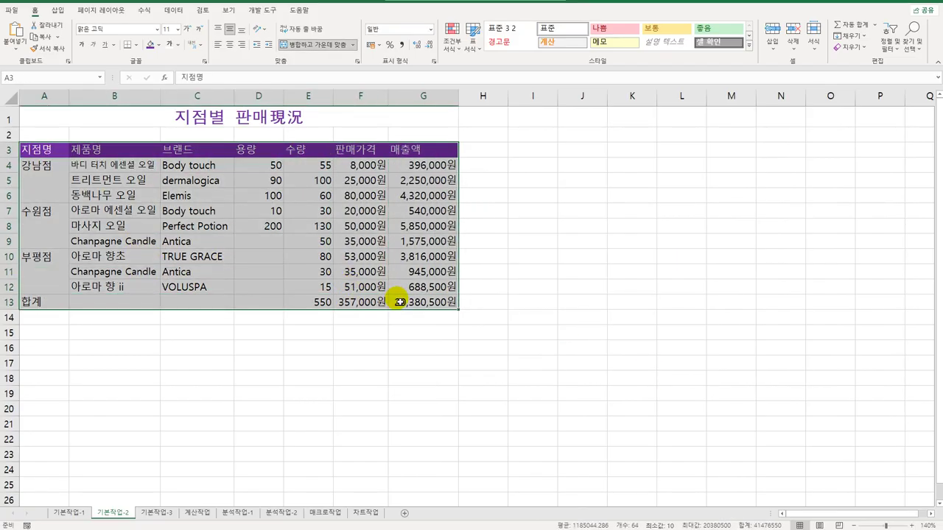
{"action": "left_click", "coordinate": [135, 45]}
{"action": "left_click", "coordinate": [153, 122]}
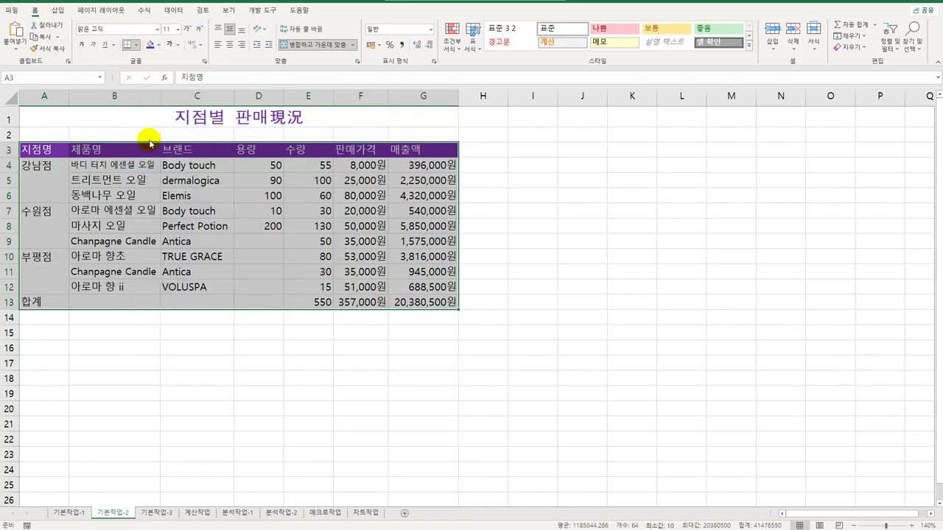
- Add both diagonal borders to the empty total-row cells B13:D13 so each shows an X
{"action": "left_click", "coordinate": [118, 307]}
{"action": "left_click_drag", "start_coordinate": [118, 307], "coordinate": [261, 306]}
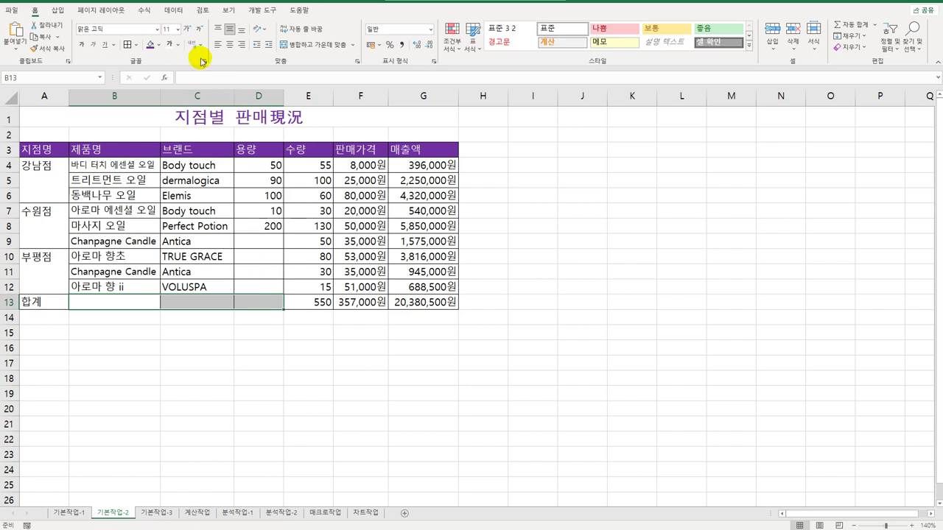
{"action": "left_click", "coordinate": [137, 45]}
{"action": "left_click", "coordinate": [173, 344]}
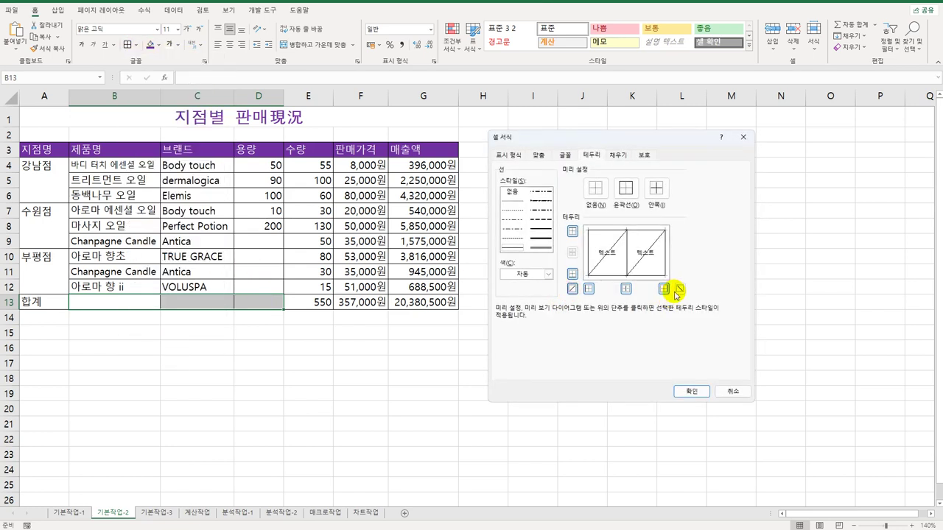
{"action": "left_click", "coordinate": [676, 290]}
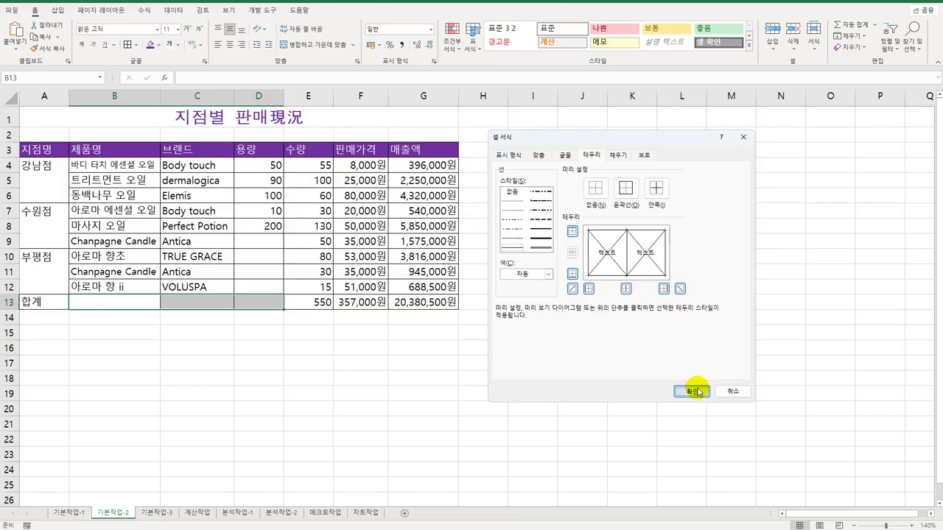
{"action": "left_click", "coordinate": [697, 391]}
{"action": "left_click", "coordinate": [631, 409]}
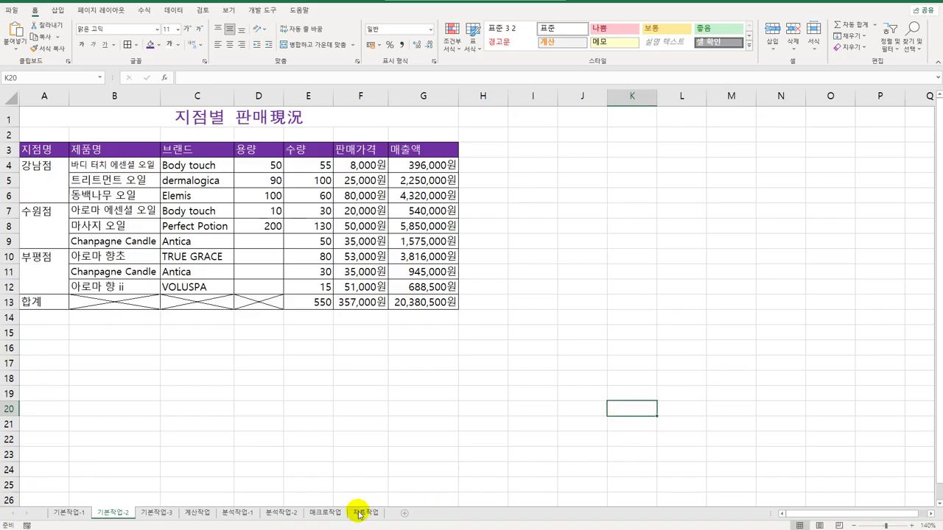
- On the 기본작업-3 sheet, copy the 구분 heading and 아로마 value from B3:B4 to A28:A29 as a filter criterion
{"action": "left_click", "coordinate": [155, 513]}
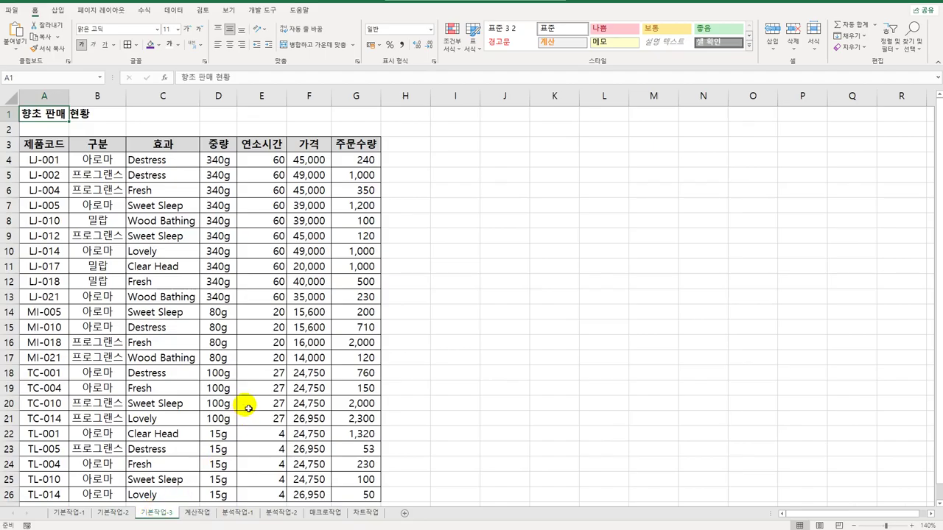
{"action": "scroll", "coordinate": [247, 408], "scroll_direction": "down", "scroll_amount": 3}
{"action": "scroll", "coordinate": [247, 408], "scroll_direction": "up", "scroll_amount": 3}
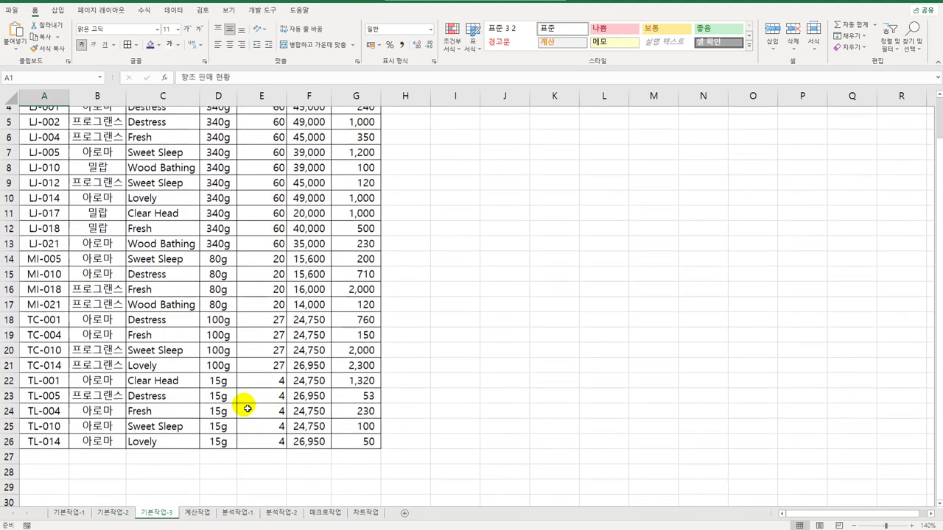
{"action": "left_click_drag", "start_coordinate": [92, 146], "coordinate": [105, 165]}
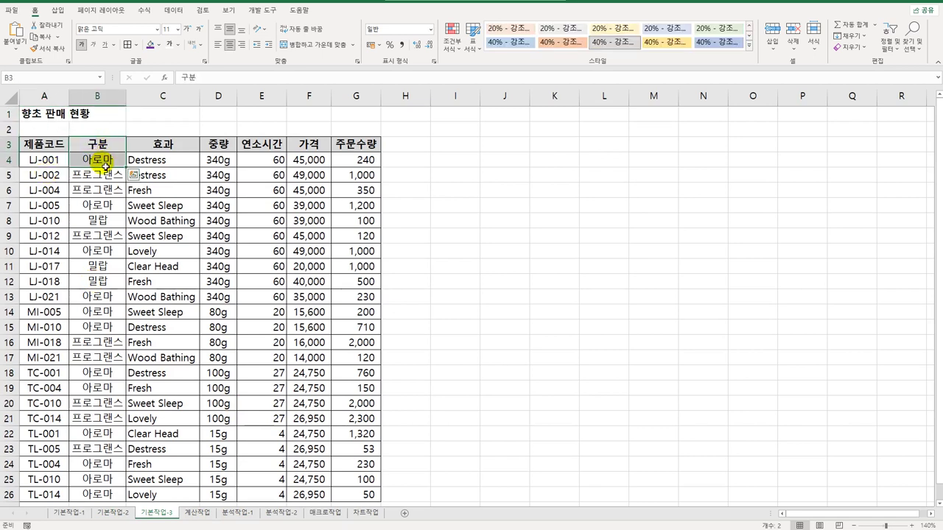
{"action": "key", "text": "ctrl+c"}
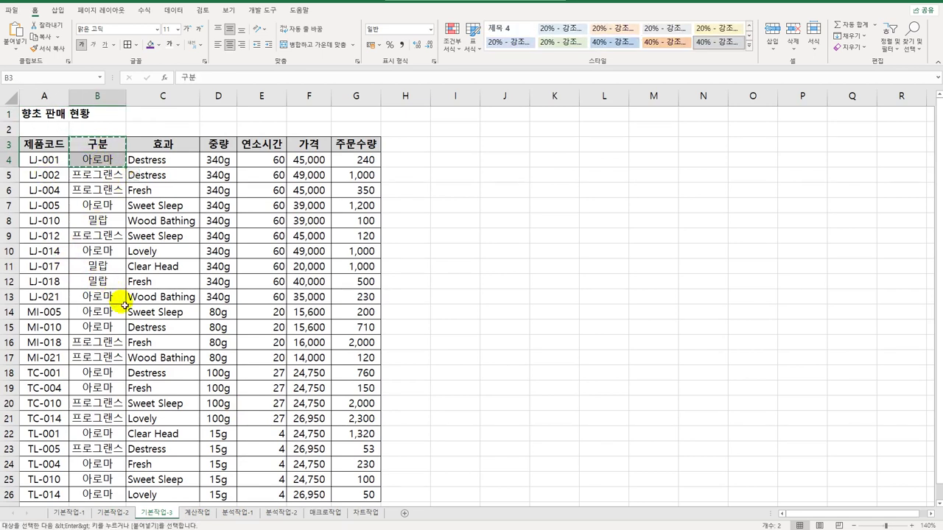
{"action": "scroll", "coordinate": [132, 320], "scroll_direction": "down", "scroll_amount": 6}
{"action": "left_click", "coordinate": [46, 253]}
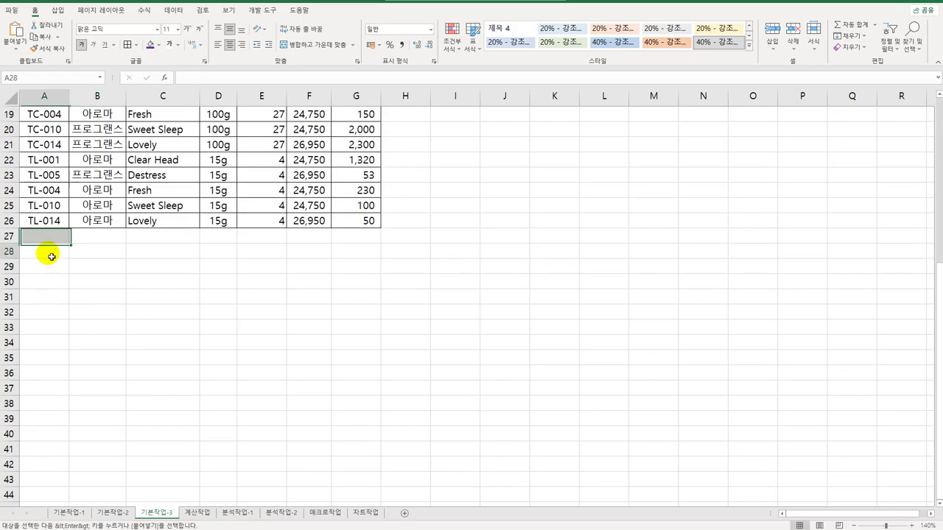
{"action": "key", "text": "ctrl+v"}
{"action": "scroll", "coordinate": [184, 300], "scroll_direction": "up", "scroll_amount": 6}
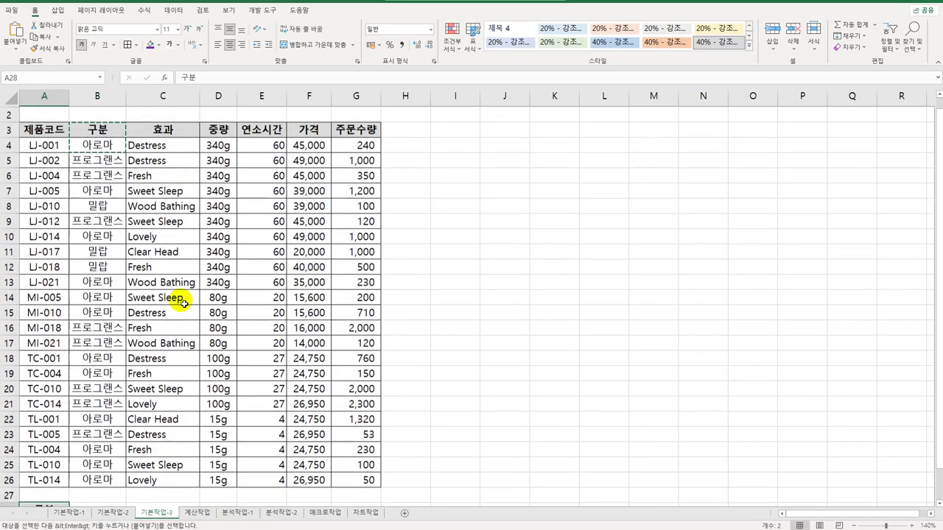
- Copy the 가격 heading from F3 to B28 and enter the criterion >=30000 in B29
{"action": "left_click", "coordinate": [307, 144]}
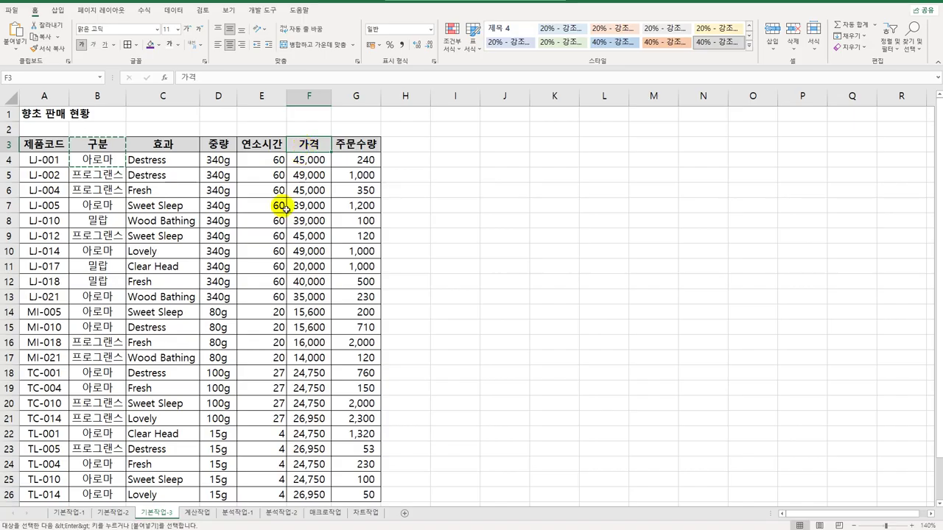
{"action": "scroll", "coordinate": [214, 322], "scroll_direction": "down", "scroll_amount": 2}
{"action": "scroll", "coordinate": [214, 320], "scroll_direction": "down", "scroll_amount": 2}
{"action": "left_click", "coordinate": [93, 387]}
{"action": "key", "text": "ctrl+v"}
{"action": "left_click", "coordinate": [94, 406]}
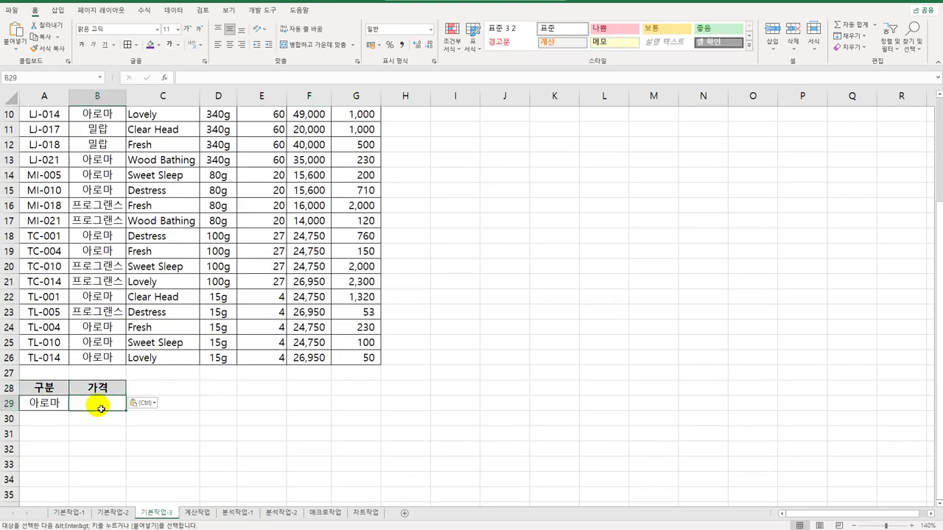
{"action": "type", "text": ">=3000"}
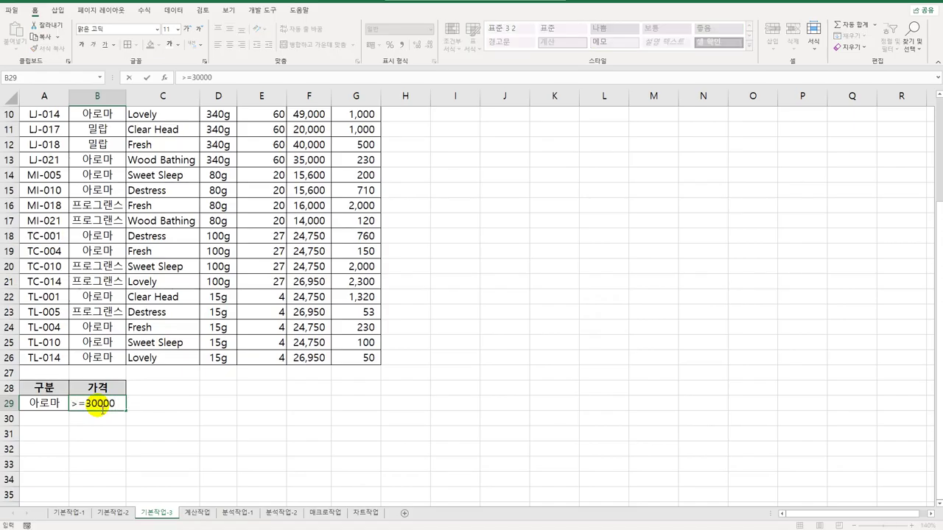
{"action": "type", "text": "0"}
{"action": "key", "text": "Tab"}
- Copy the 가격 heading from B28 to C28 and enter the criterion <50000 in C29
{"action": "key", "text": "Up"}
{"action": "key", "text": "Left"}
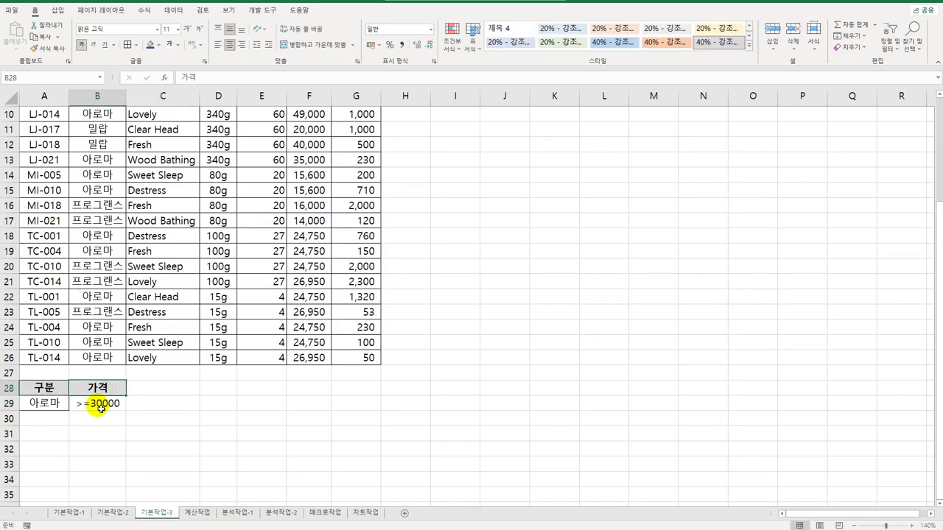
{"action": "key", "text": "ctrl+c"}
{"action": "key", "text": "Right"}
{"action": "key", "text": "ctrl+v"}
{"action": "key", "text": "Down"}
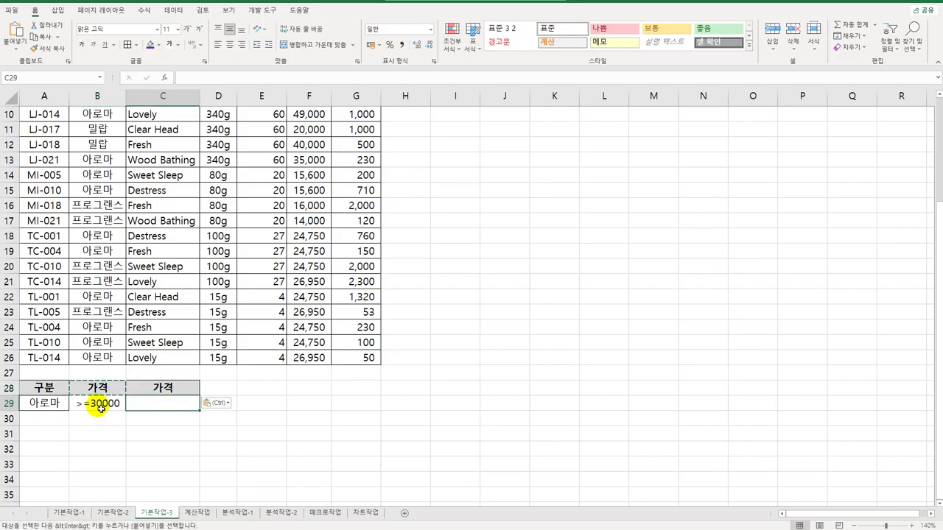
{"action": "type", "text": "<50000"}
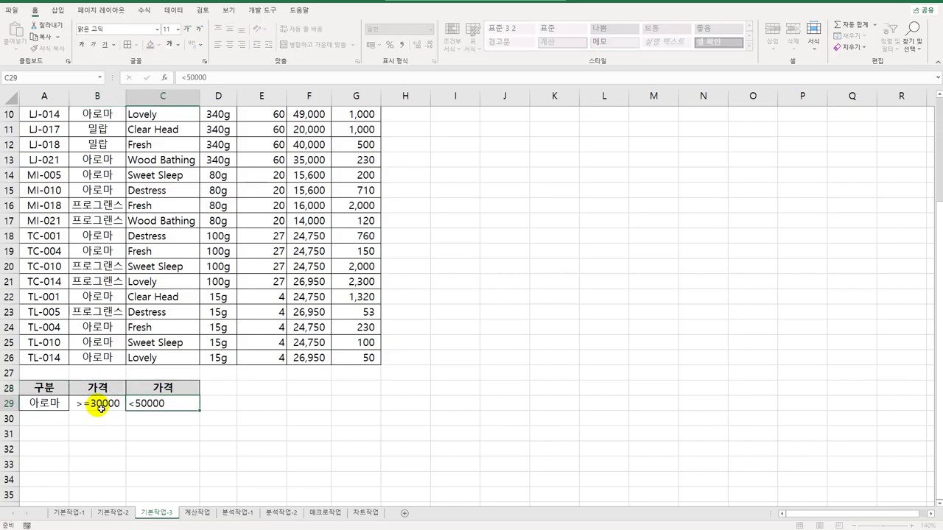
{"action": "key", "text": "Return"}
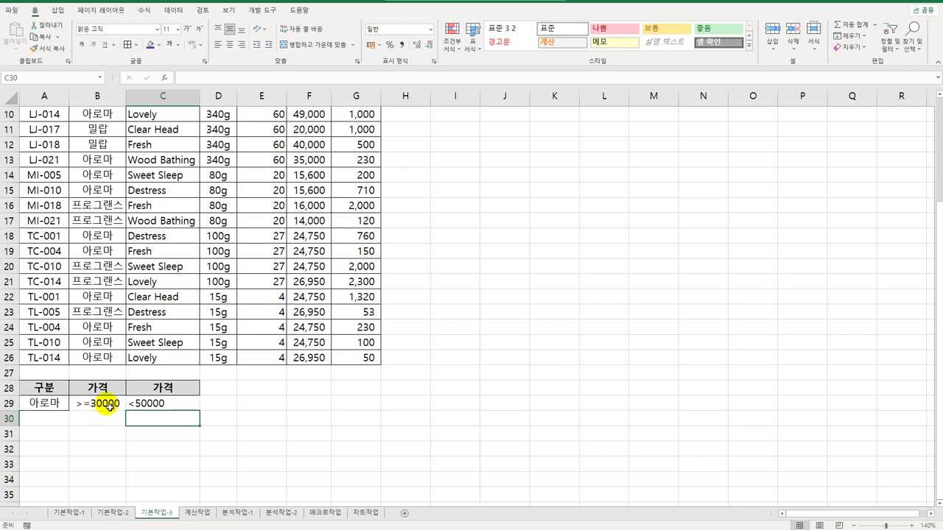
{"action": "left_click", "coordinate": [64, 390]}
{"action": "left_click", "coordinate": [86, 394]}
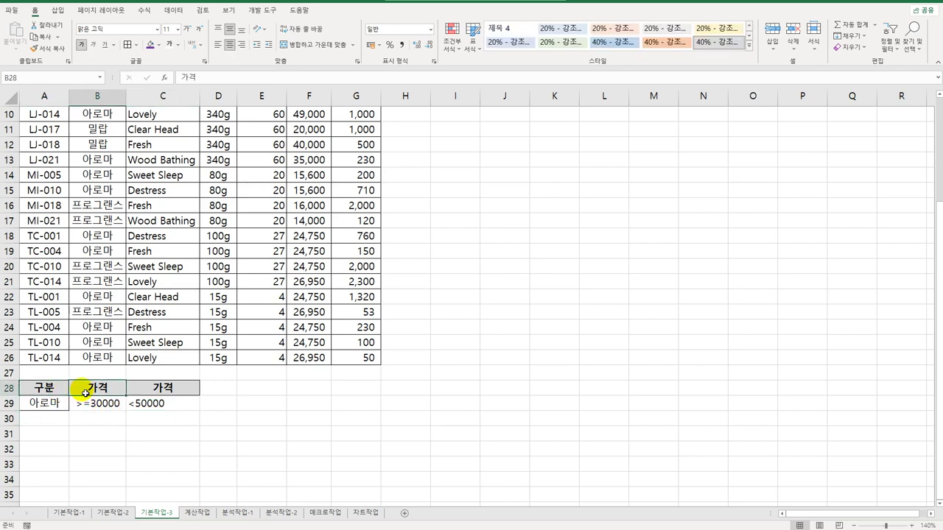
{"action": "left_click", "coordinate": [45, 405]}
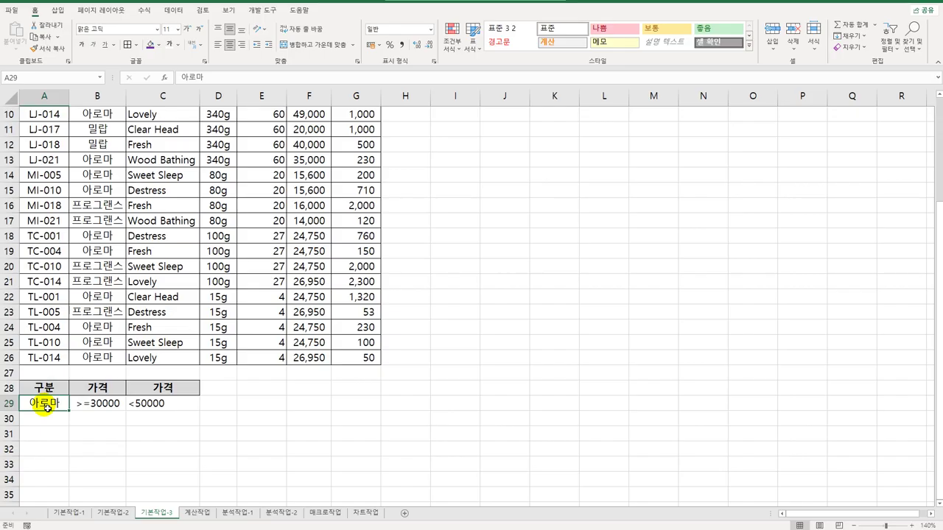
- Start an advanced filter on the candle sales table A3:G26 with A28:C29 as the criteria range
{"action": "scroll", "coordinate": [261, 406], "scroll_direction": "up", "scroll_amount": 3}
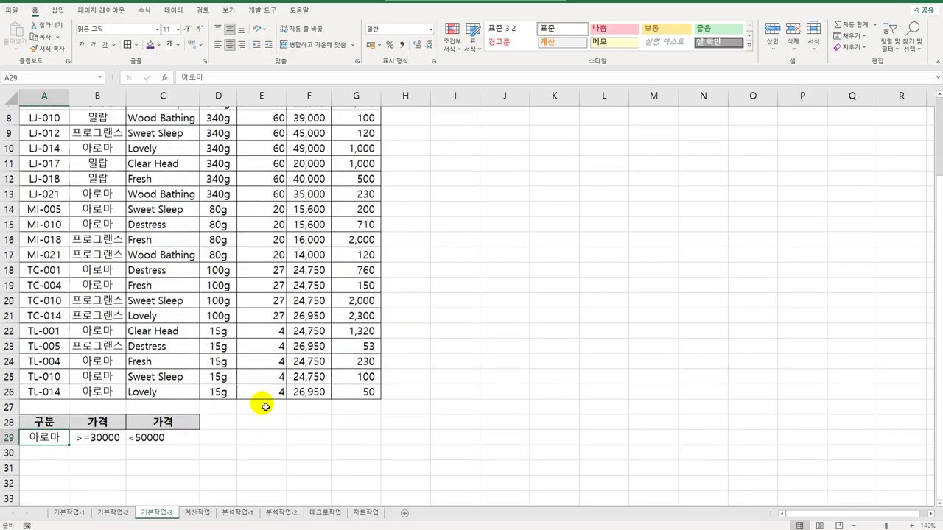
{"action": "left_click", "coordinate": [228, 301]}
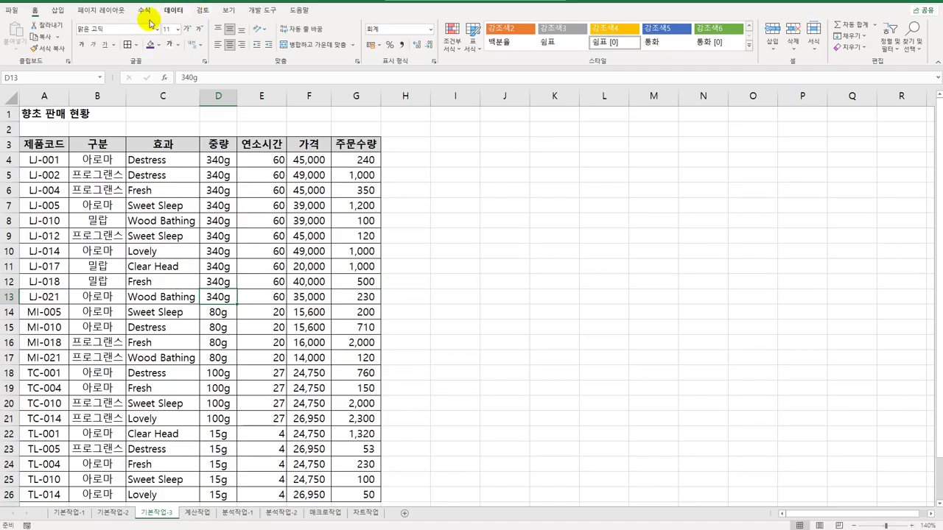
{"action": "left_click", "coordinate": [173, 9]}
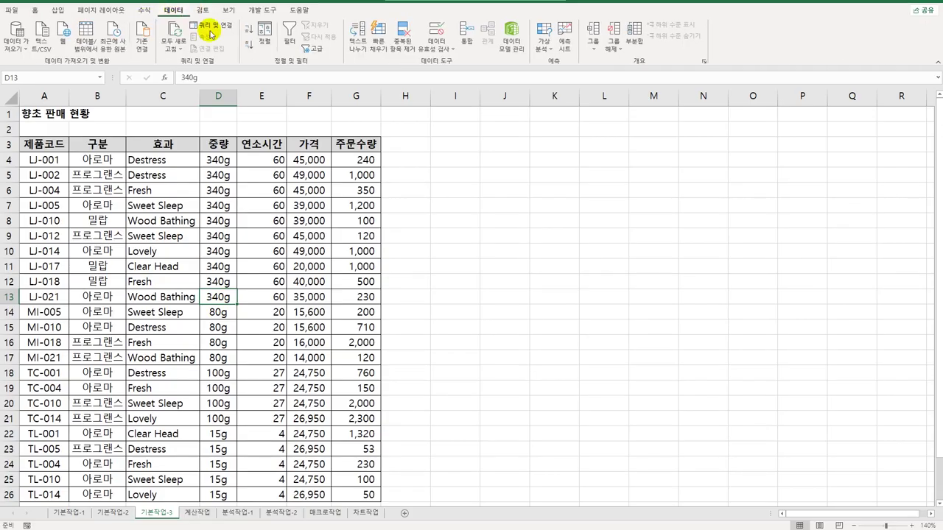
{"action": "left_click", "coordinate": [313, 49]}
{"action": "scroll", "coordinate": [477, 239], "scroll_direction": "down", "scroll_amount": 3}
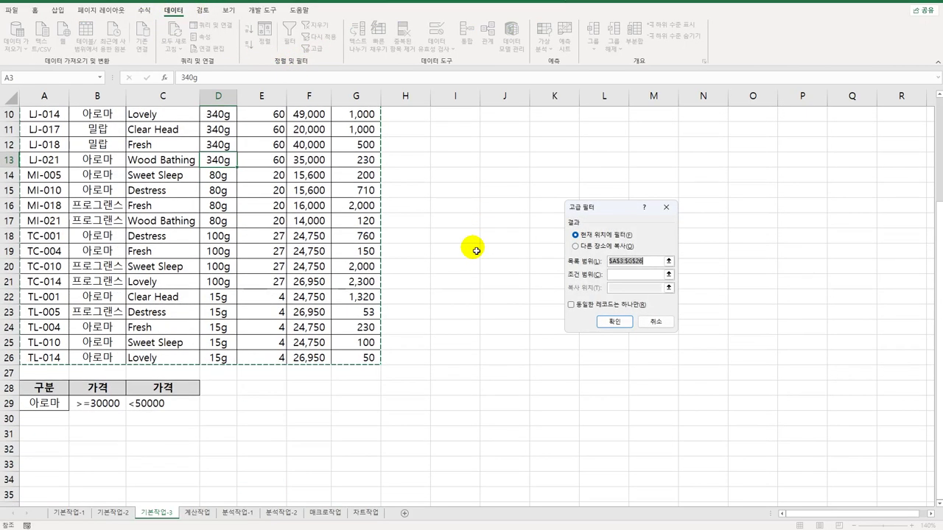
{"action": "scroll", "coordinate": [475, 246], "scroll_direction": "up", "scroll_amount": 3}
{"action": "scroll", "coordinate": [469, 245], "scroll_direction": "down", "scroll_amount": 3}
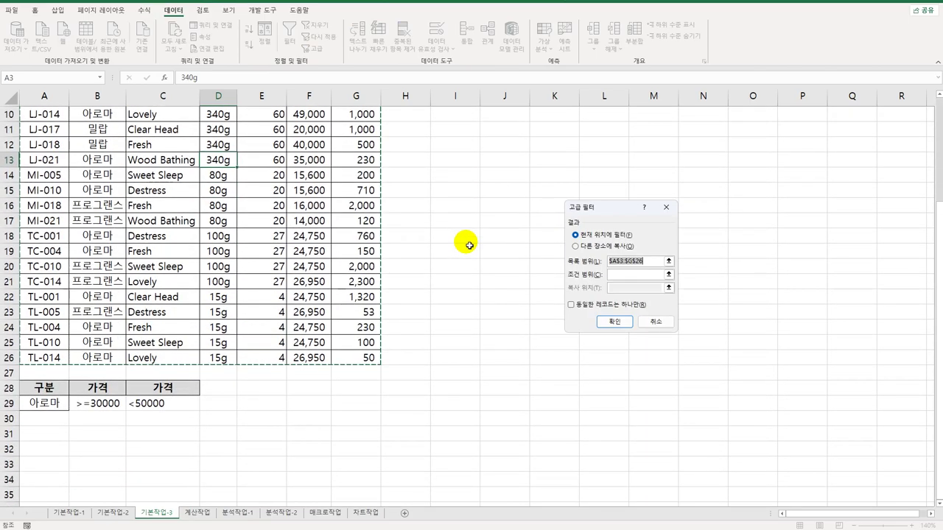
{"action": "left_click_drag", "start_coordinate": [591, 210], "coordinate": [443, 165]}
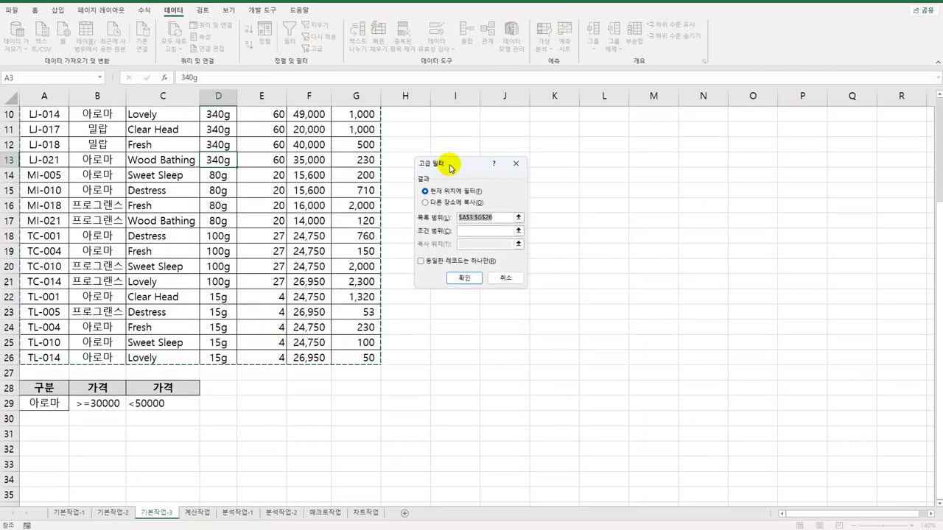
{"action": "left_click", "coordinate": [476, 231]}
{"action": "left_click_drag", "start_coordinate": [41, 389], "coordinate": [176, 406]}
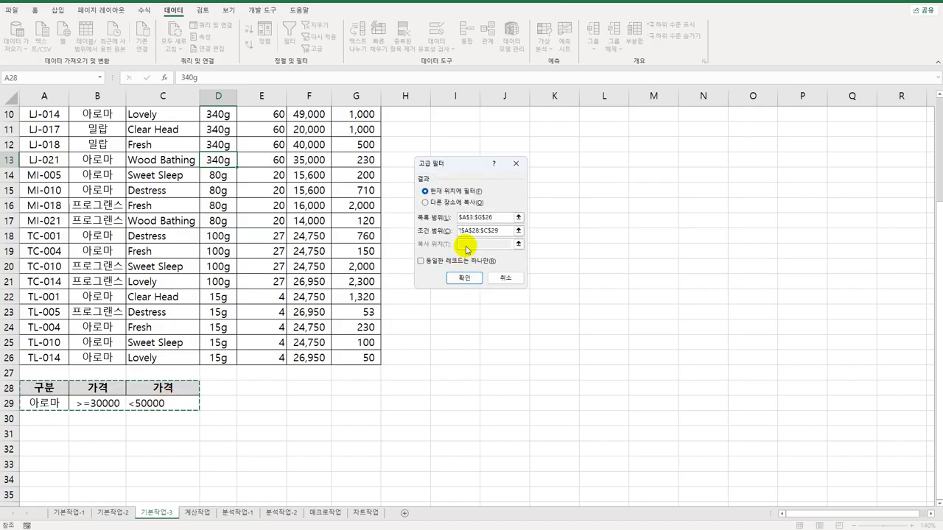
- Set the filter to copy its results to A32, run it, and check the 구분 and 가격 values of the extracted rows
{"action": "left_click", "coordinate": [456, 206]}
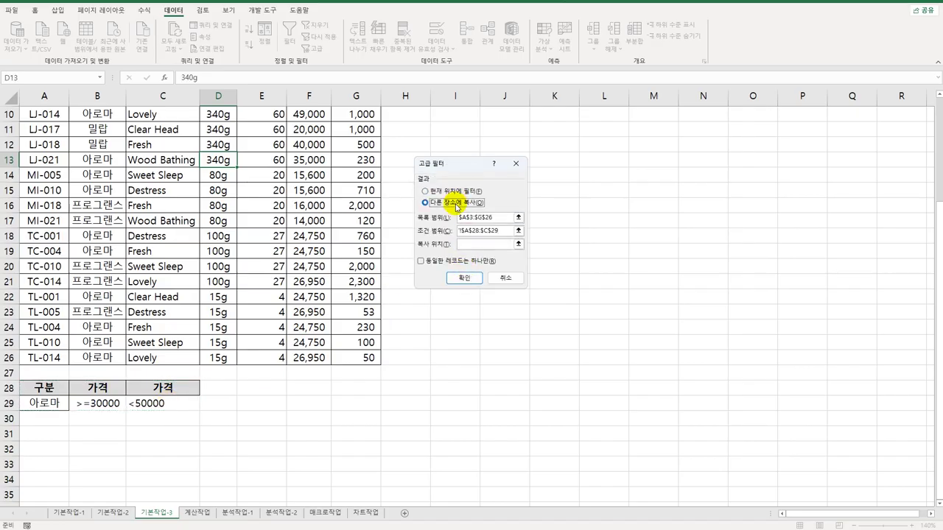
{"action": "left_click", "coordinate": [475, 246]}
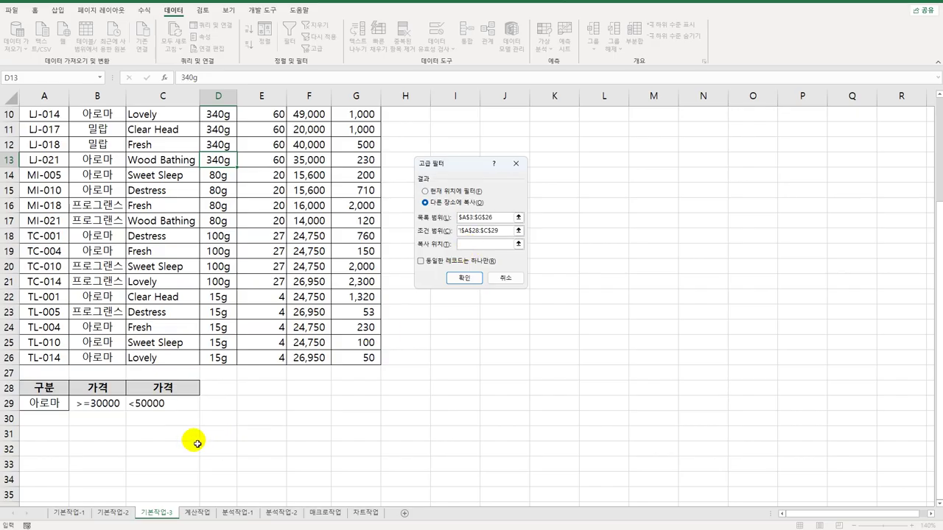
{"action": "left_click", "coordinate": [57, 449]}
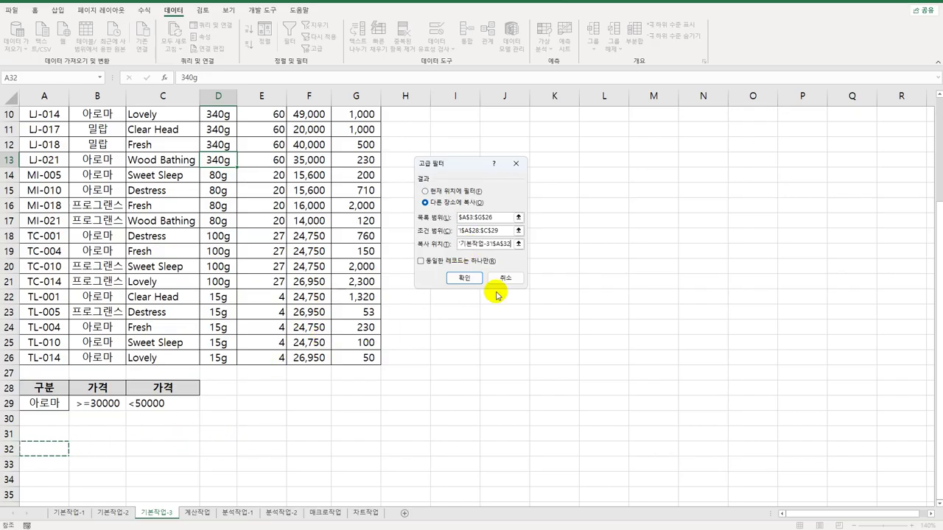
{"action": "left_click", "coordinate": [469, 279]}
{"action": "scroll", "coordinate": [440, 339], "scroll_direction": "down", "scroll_amount": 3}
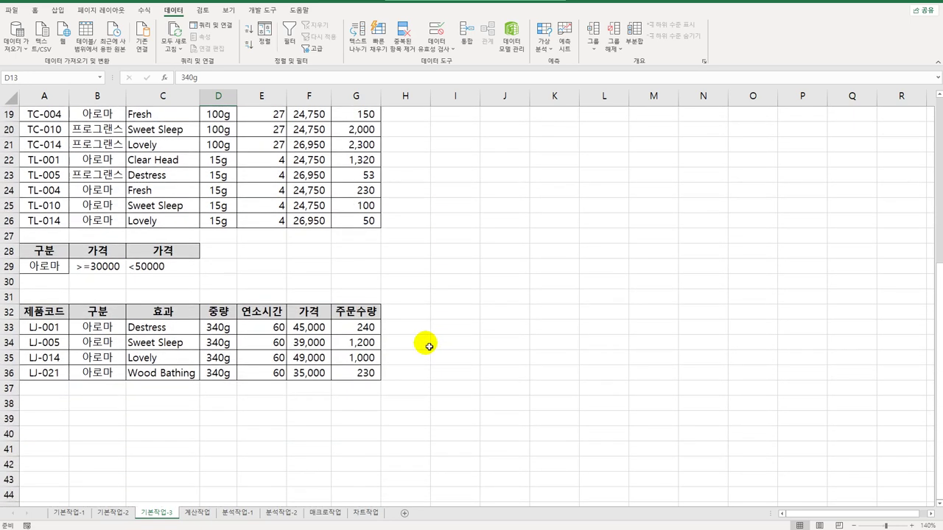
{"action": "left_click_drag", "start_coordinate": [119, 332], "coordinate": [118, 373]}
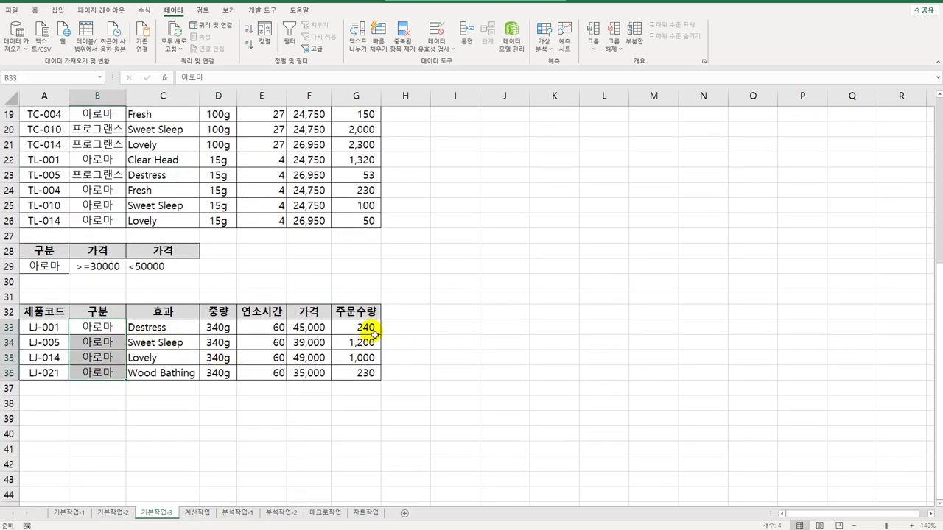
{"action": "left_click_drag", "start_coordinate": [309, 327], "coordinate": [315, 373]}
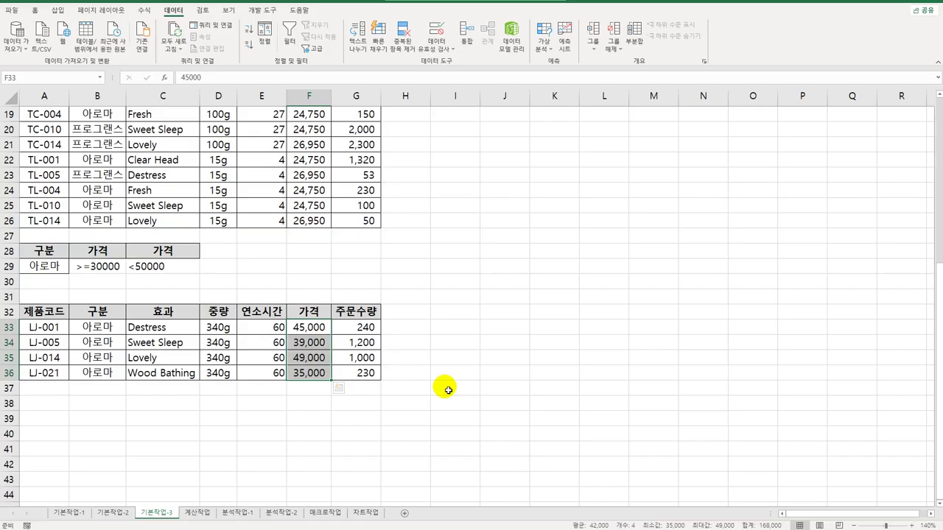
- On the 계산작업 sheet, enter =LARGE($D$3:$D$10,1) in E3 and fill it down to E10
{"action": "left_click", "coordinate": [206, 513]}
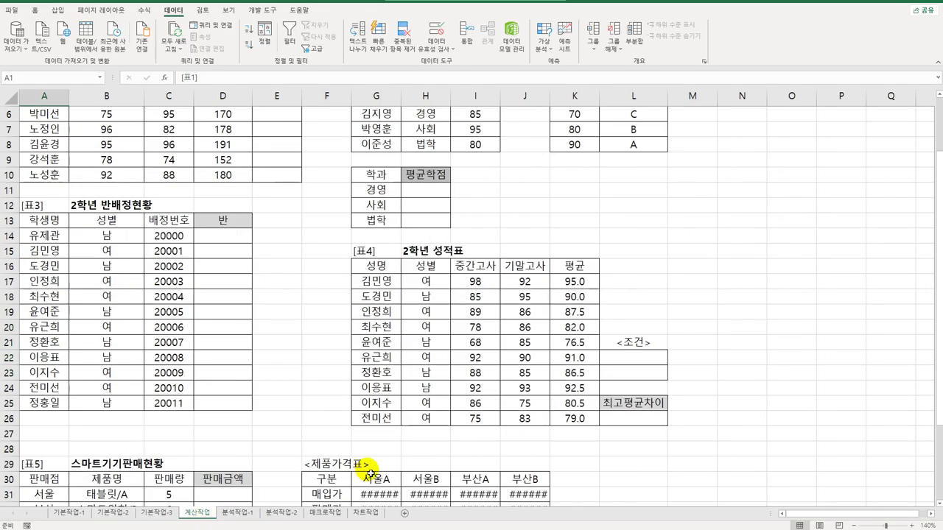
{"action": "scroll", "coordinate": [411, 455], "scroll_direction": "up", "scroll_amount": 3}
{"action": "left_click", "coordinate": [298, 151]}
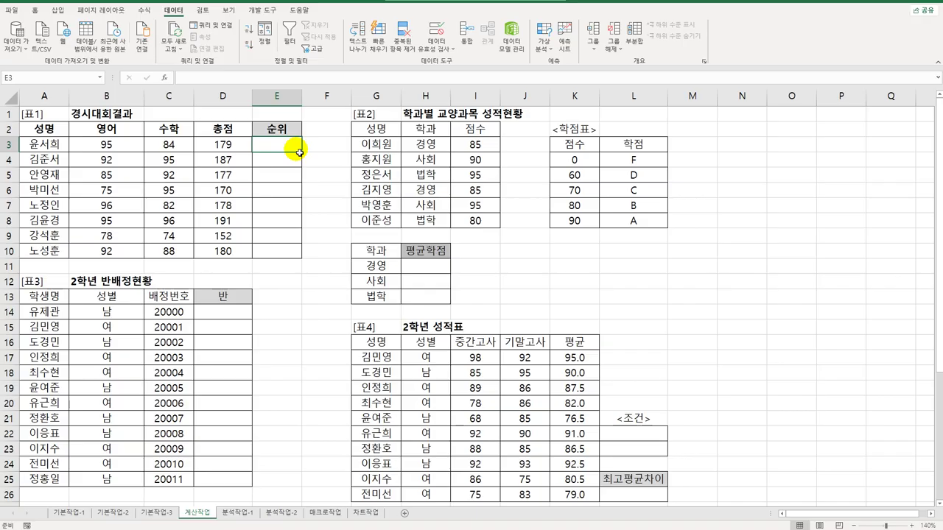
{"action": "type", "text": "="}
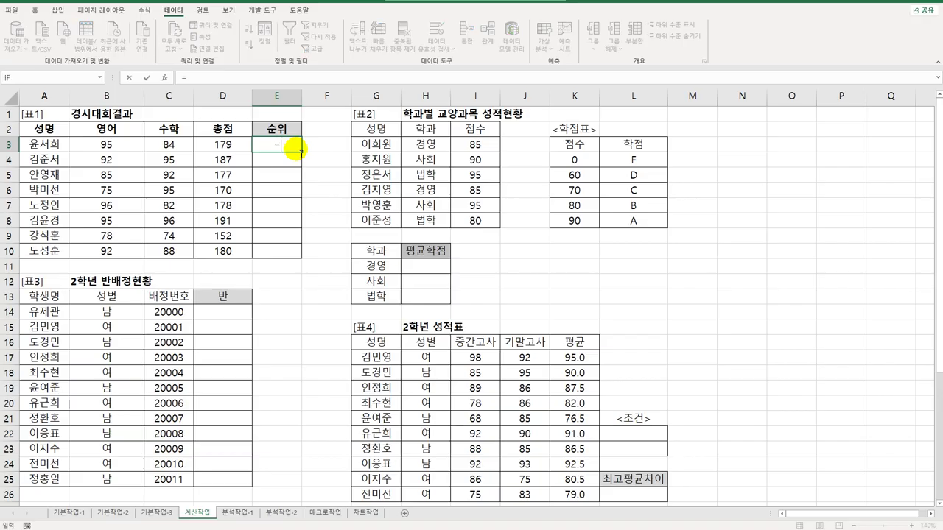
{"action": "type", "text": "LARGE("}
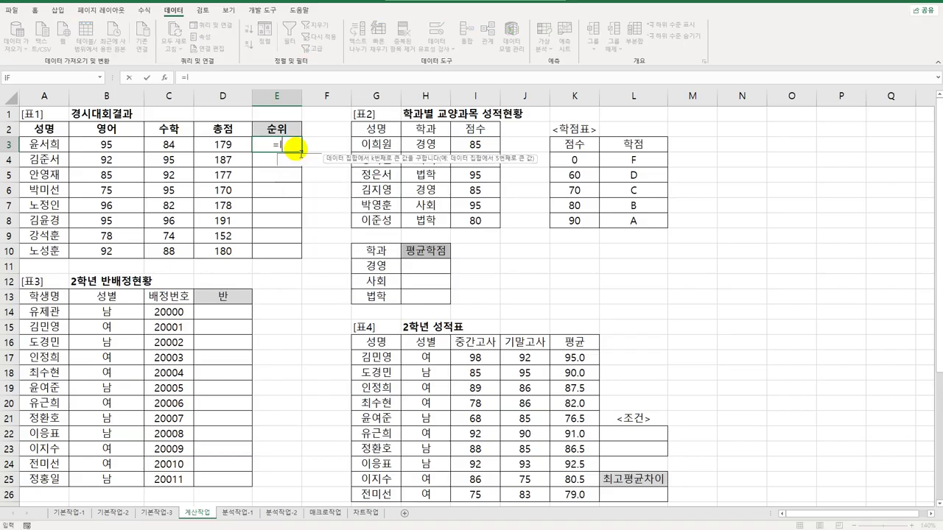
{"action": "left_click", "coordinate": [228, 146]}
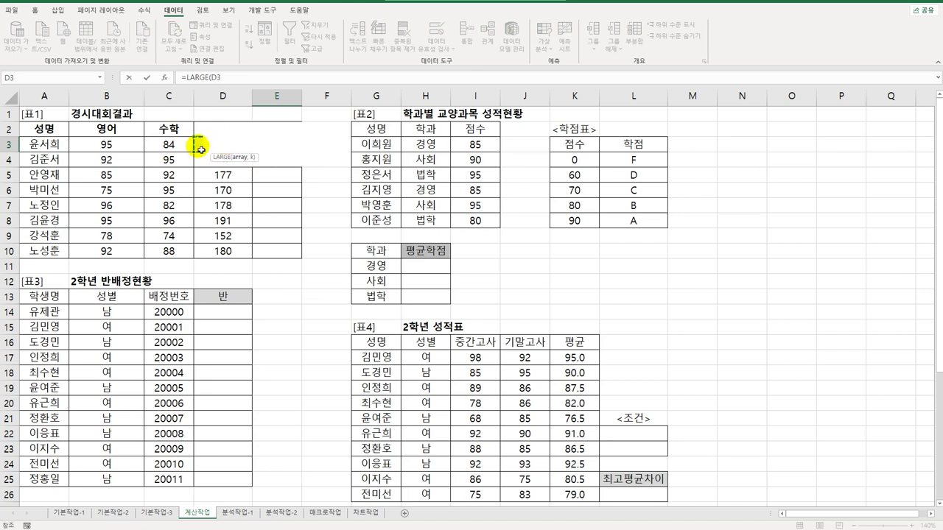
{"action": "left_click_drag", "start_coordinate": [196, 143], "coordinate": [204, 252]}
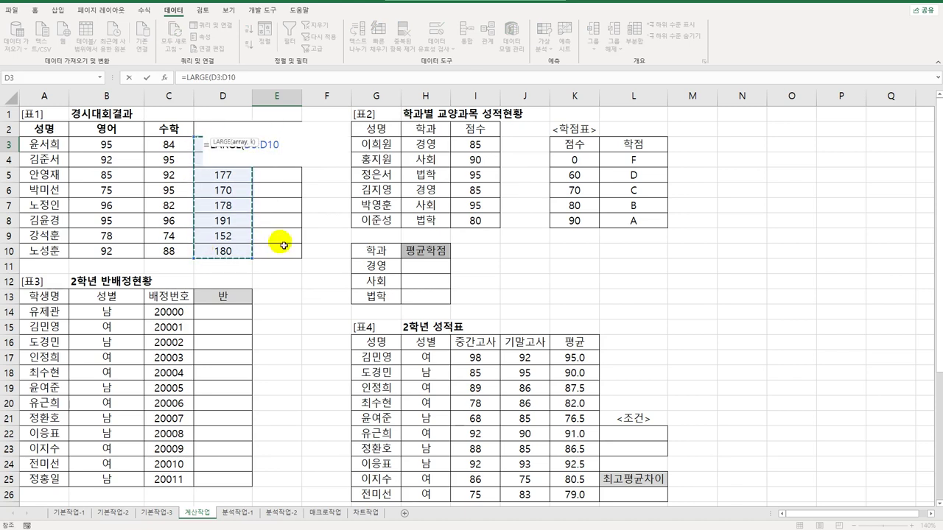
{"action": "key", "text": "F4"}
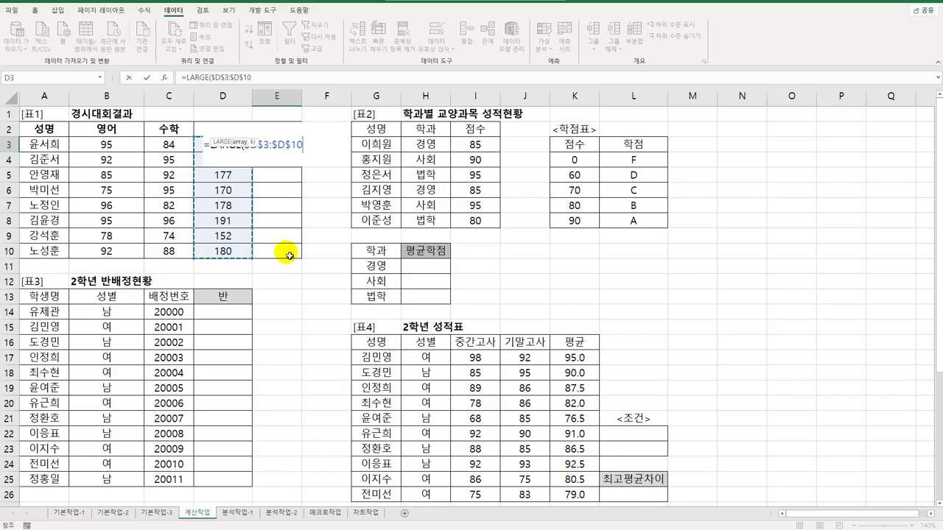
{"action": "type", "text": ",1"}
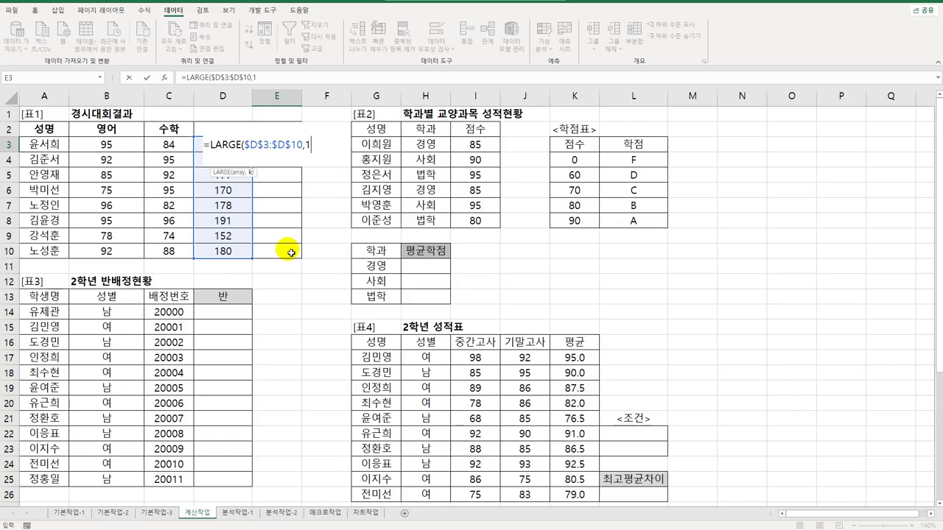
{"action": "key", "text": "ctrl+Return"}
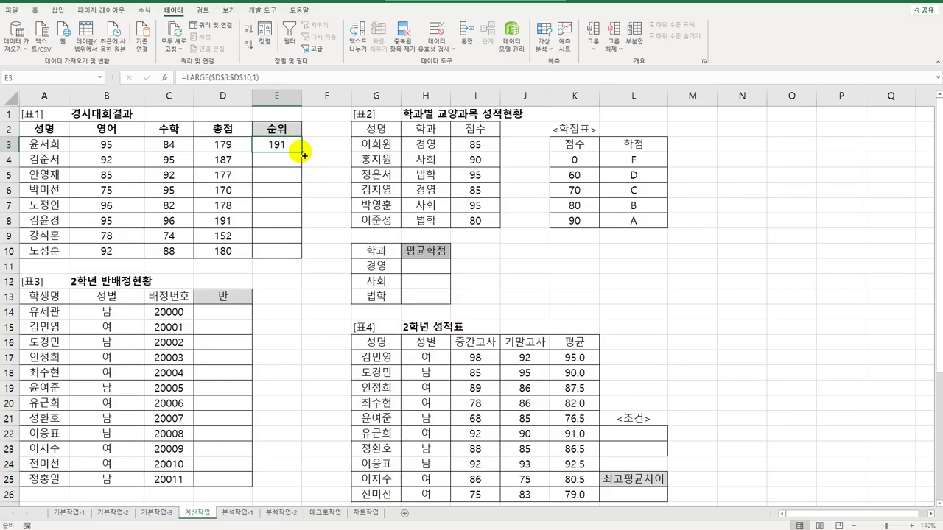
{"action": "left_click_drag", "start_coordinate": [301, 151], "coordinate": [304, 265]}
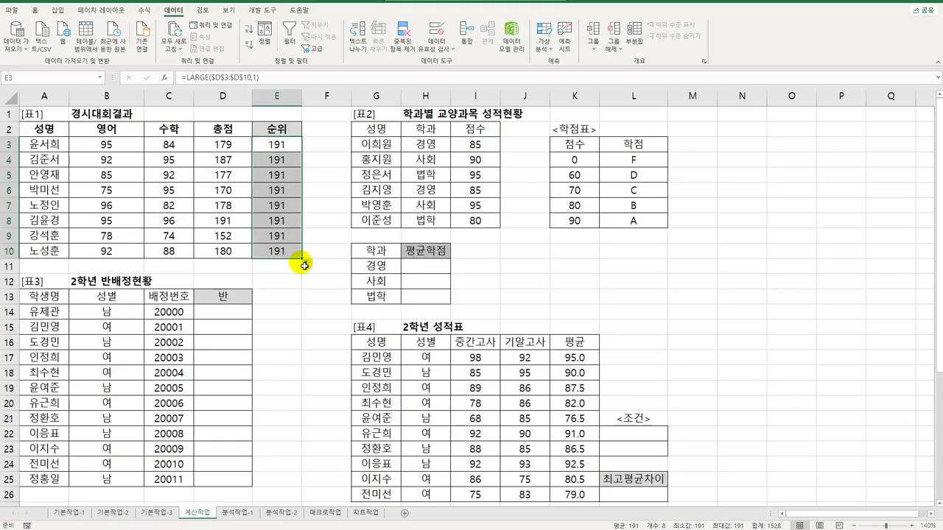
- Wrap the E3 LARGE formula in an IF function with the test d3=LARGE($D$3:$D$10,1)
{"action": "double_click", "coordinate": [274, 143]}
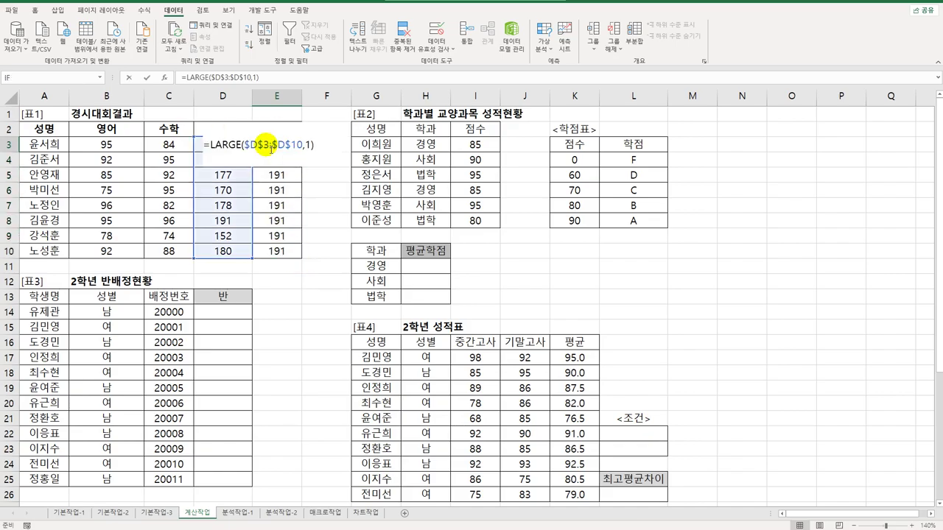
{"action": "left_click", "coordinate": [210, 145]}
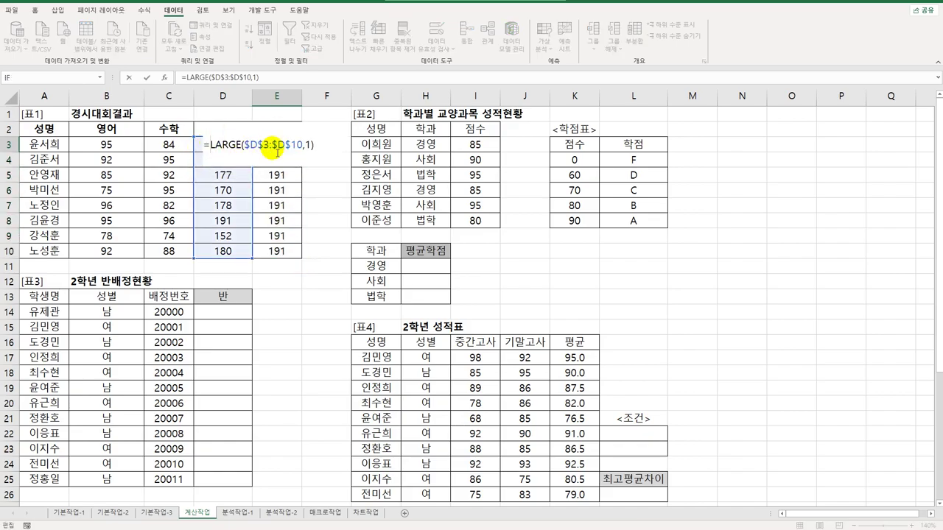
{"action": "type", "text": "IF("}
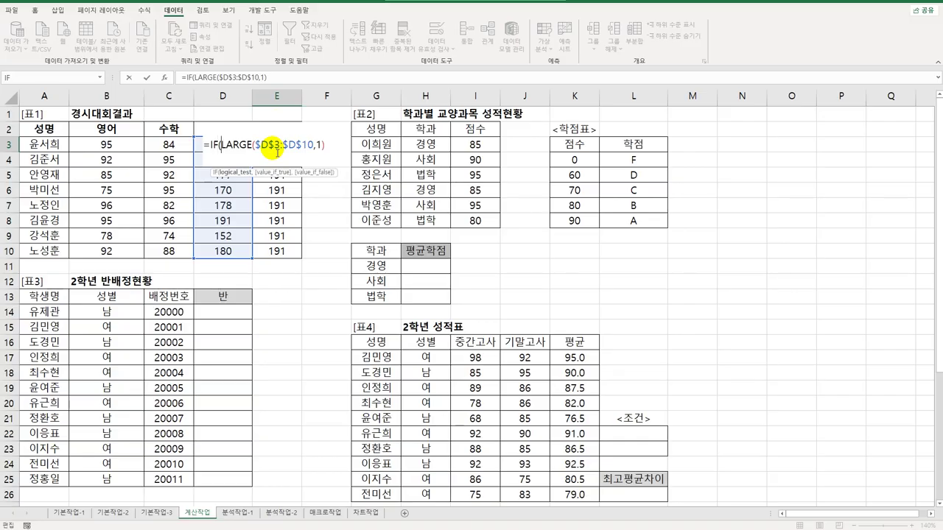
{"action": "type", "text": "d3"}
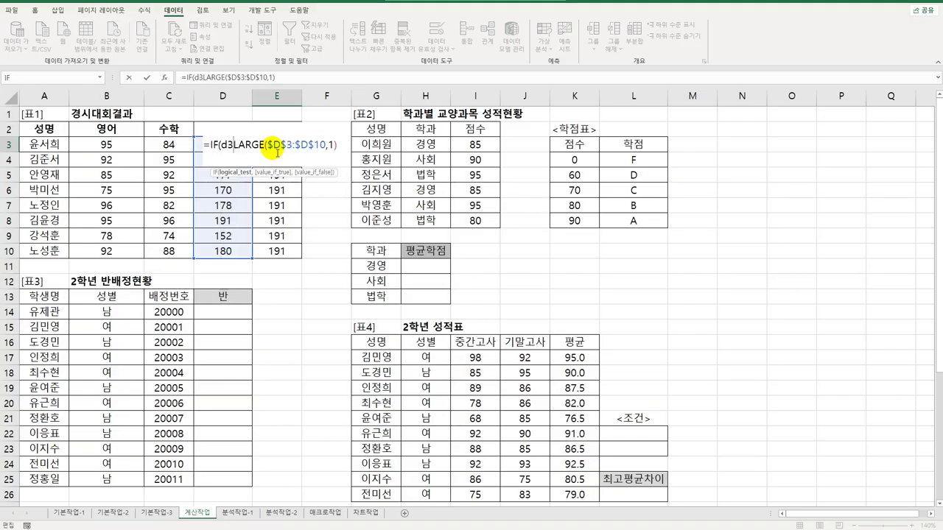
{"action": "left_click", "coordinate": [204, 145]}
{"action": "key", "text": "Return"}
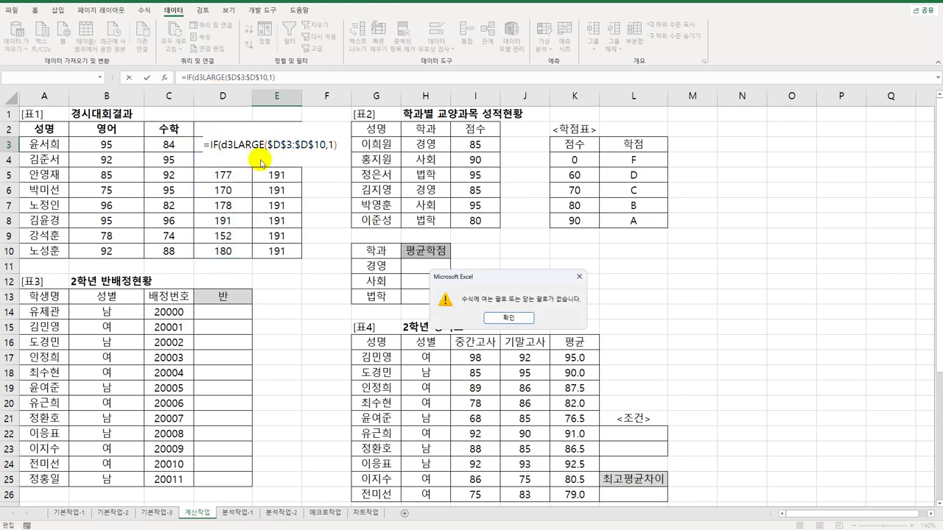
{"action": "left_click", "coordinate": [510, 314]}
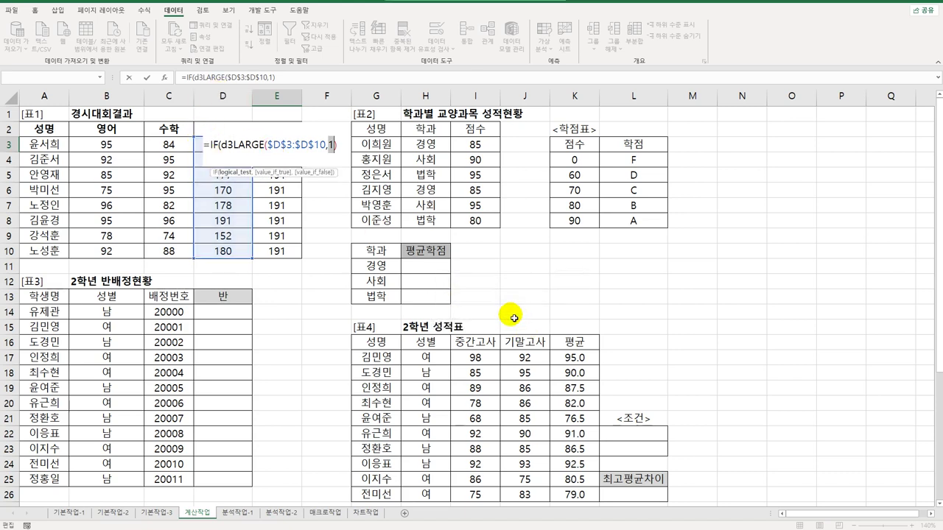
{"action": "left_click", "coordinate": [267, 145]}
{"action": "type", "text": "="}
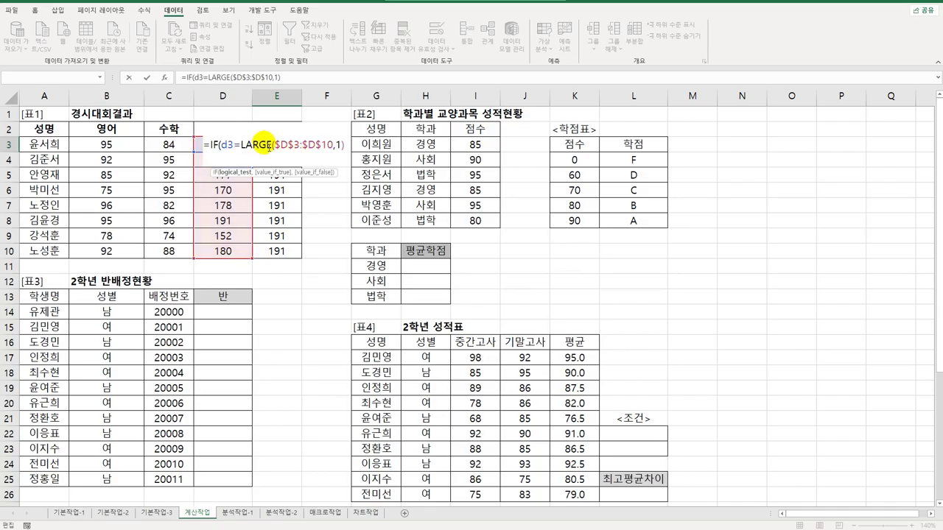
- Add "최우수" as the value if true in the E3 IF formula, followed by a comma for the next argument
{"action": "left_click", "coordinate": [344, 146]}
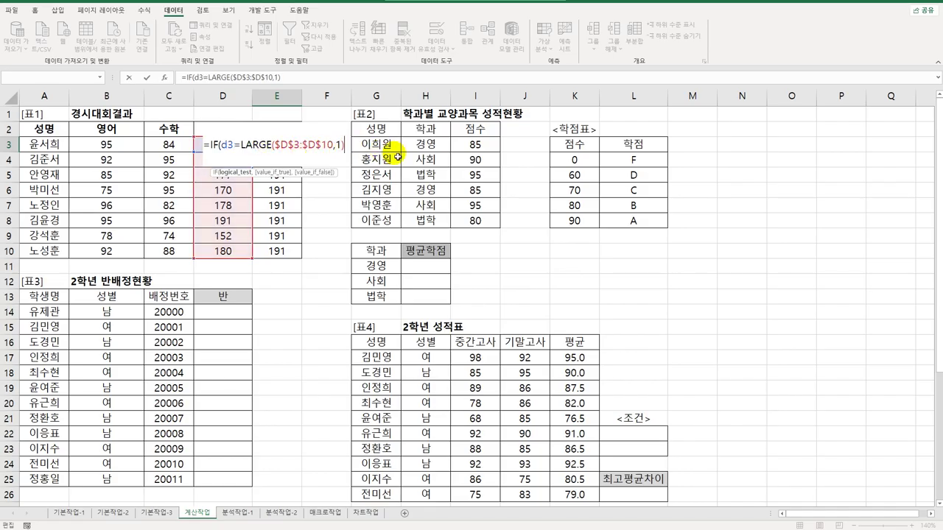
{"action": "type", "text": ",\"최우"}
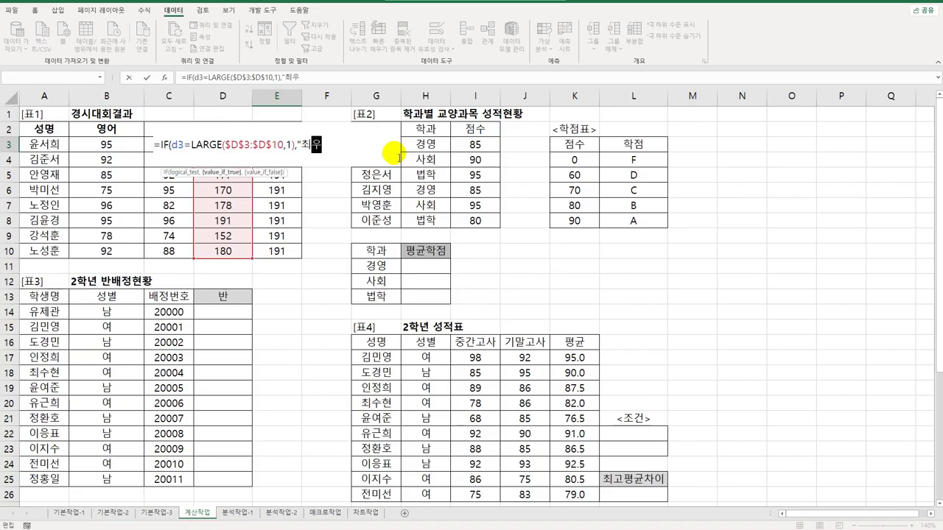
{"action": "type", "text": "수\","}
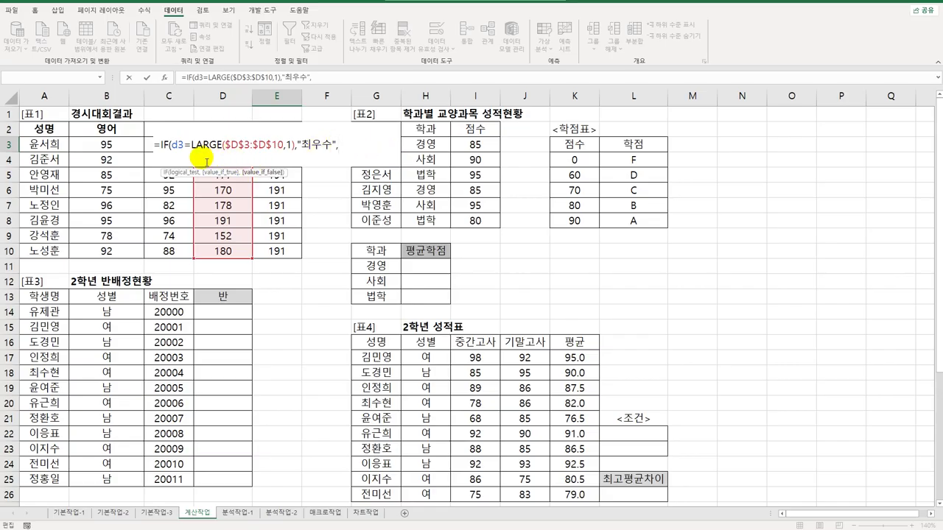
- Nest a copy of the IF test as the value if false in E3, changing its LARGE rank to 2 and its result to "우수"
{"action": "left_click_drag", "start_coordinate": [159, 144], "coordinate": [366, 146]}
{"action": "key", "text": "ctrl+c"}
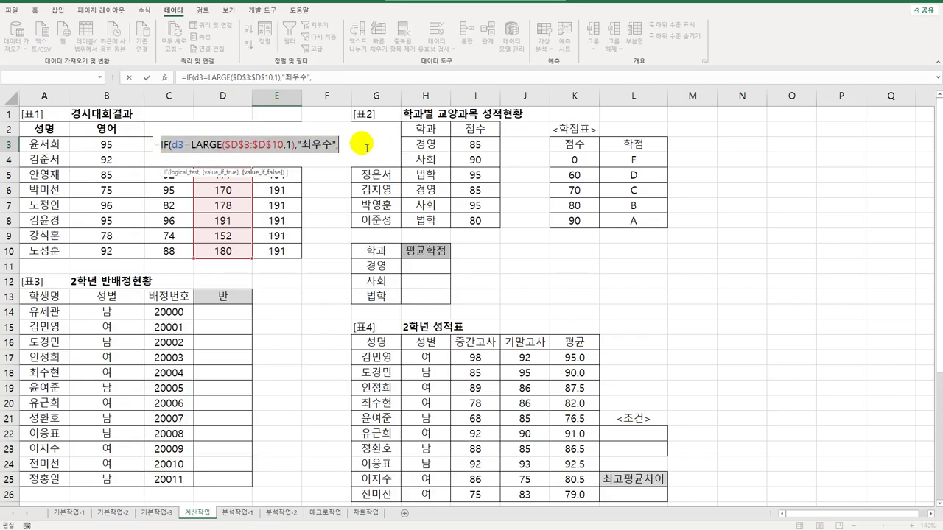
{"action": "left_click", "coordinate": [350, 155]}
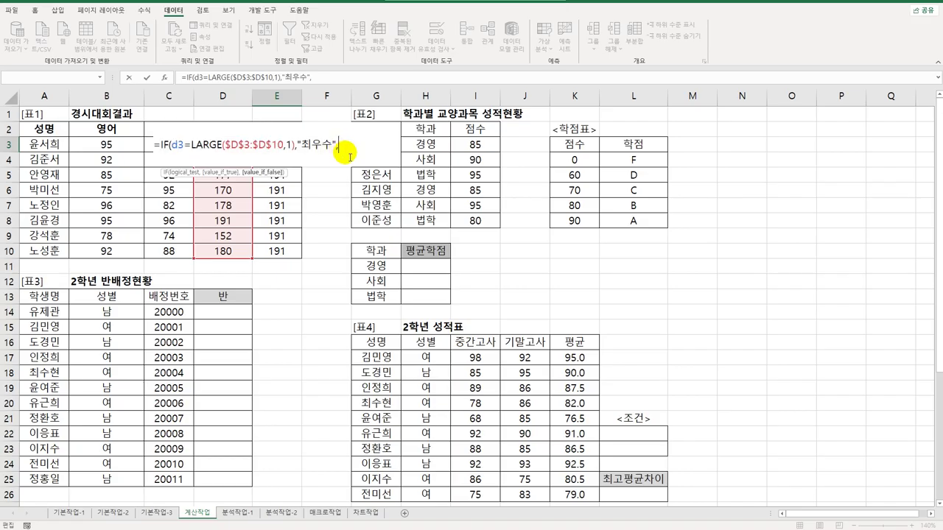
{"action": "key", "text": "ctrl+v"}
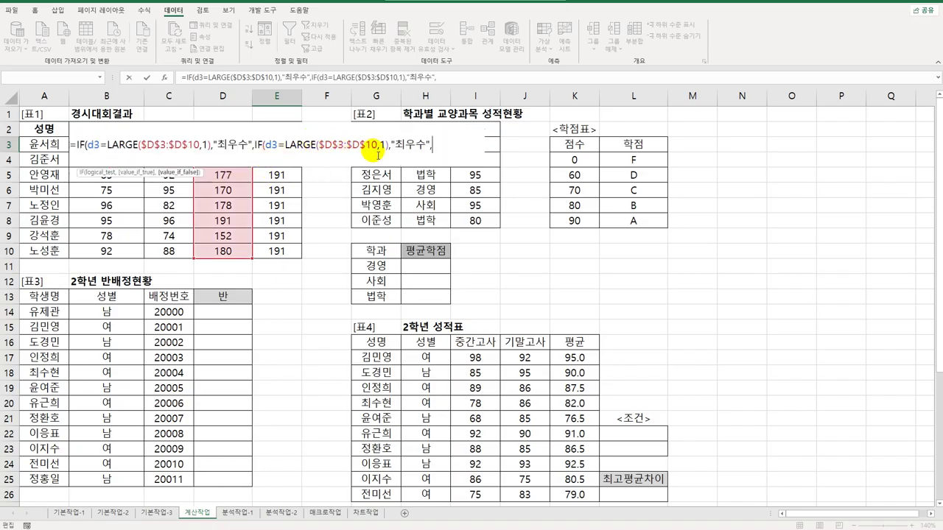
{"action": "double_click", "coordinate": [378, 145]}
{"action": "type", "text": "2"}
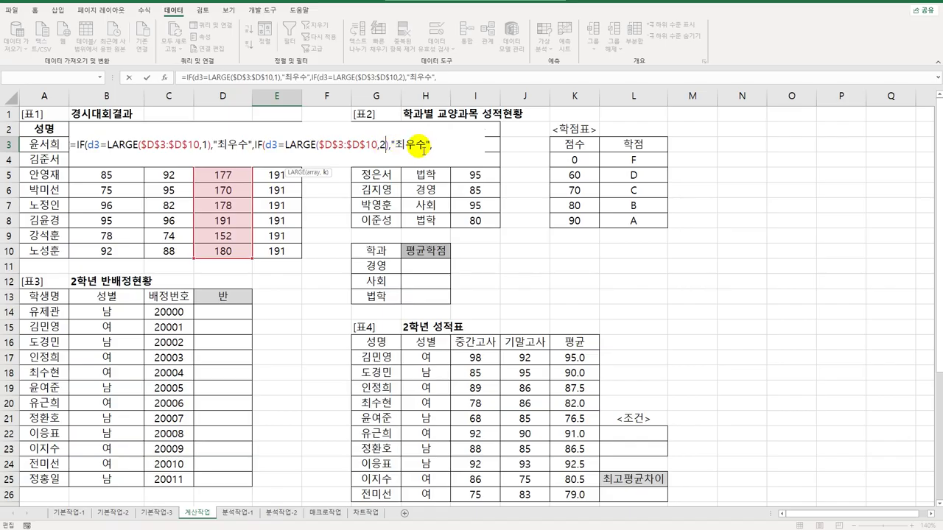
{"action": "left_click", "coordinate": [398, 148]}
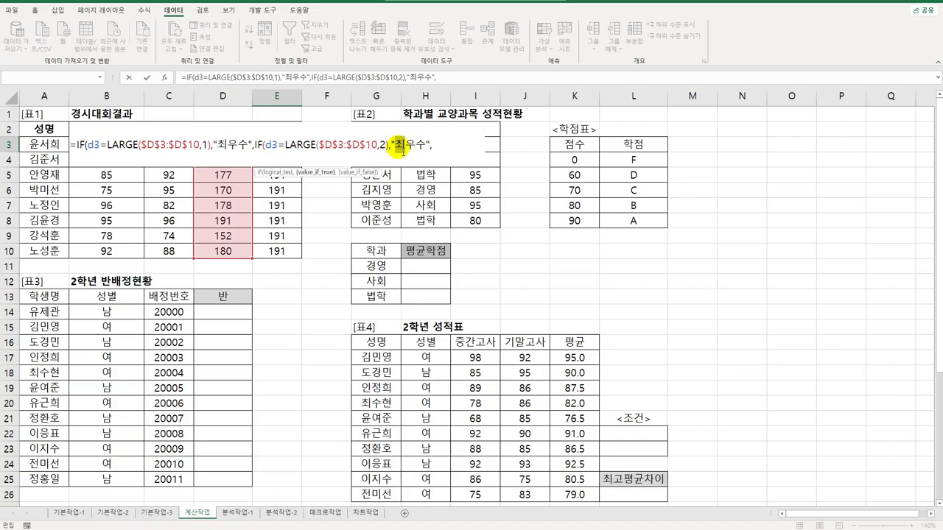
{"action": "key", "text": "Delete"}
- Finish the E3 formula with "" as the last value, close both IF functions, and fill it down to E10
{"action": "left_click", "coordinate": [430, 147]}
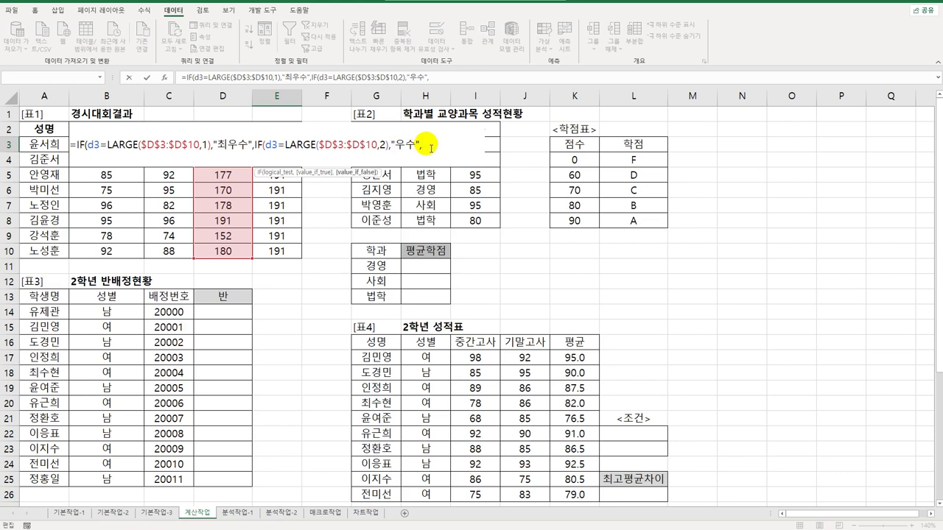
{"action": "type", "text": ",\"\")"}
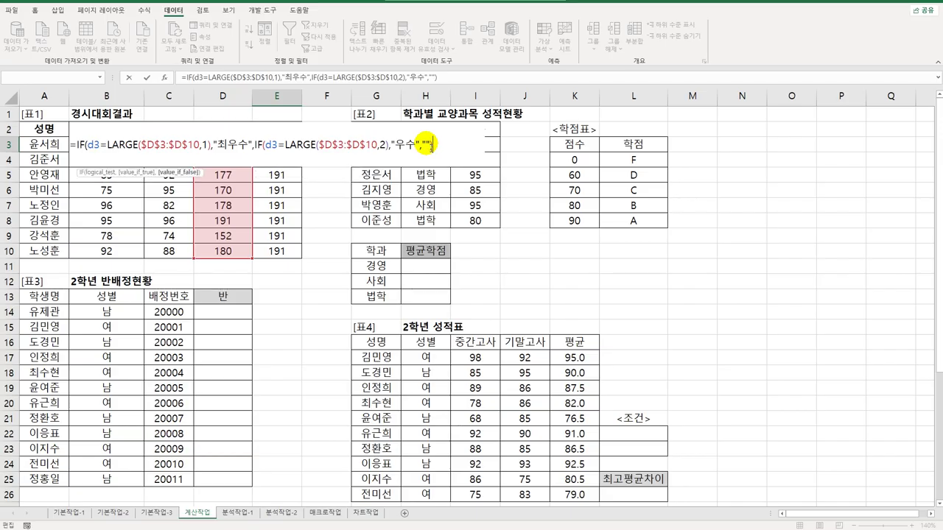
{"action": "type", "text": ")"}
{"action": "key", "text": "Return"}
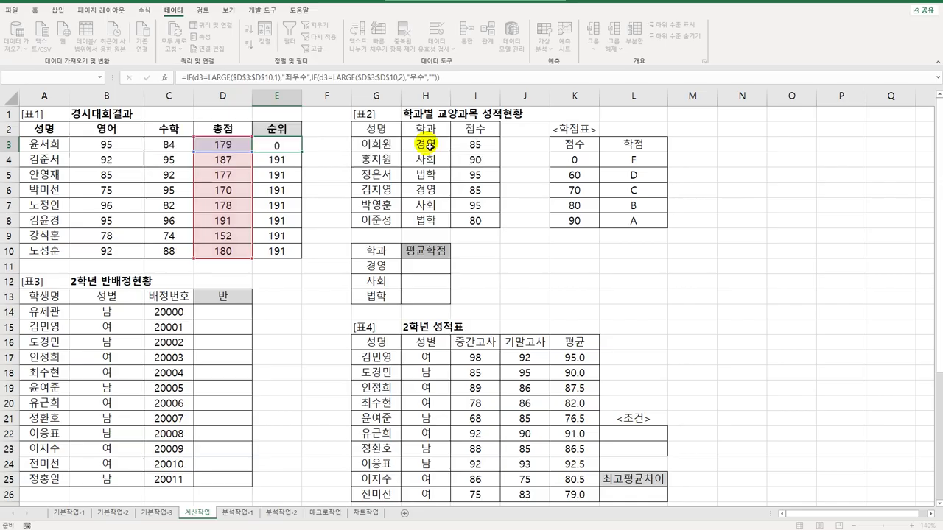
{"action": "left_click", "coordinate": [294, 148]}
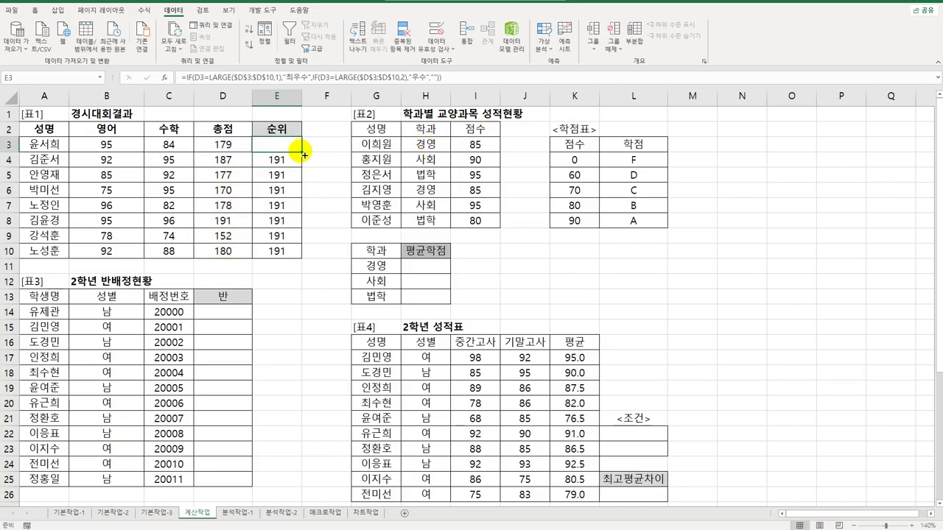
{"action": "left_click_drag", "start_coordinate": [298, 151], "coordinate": [297, 249]}
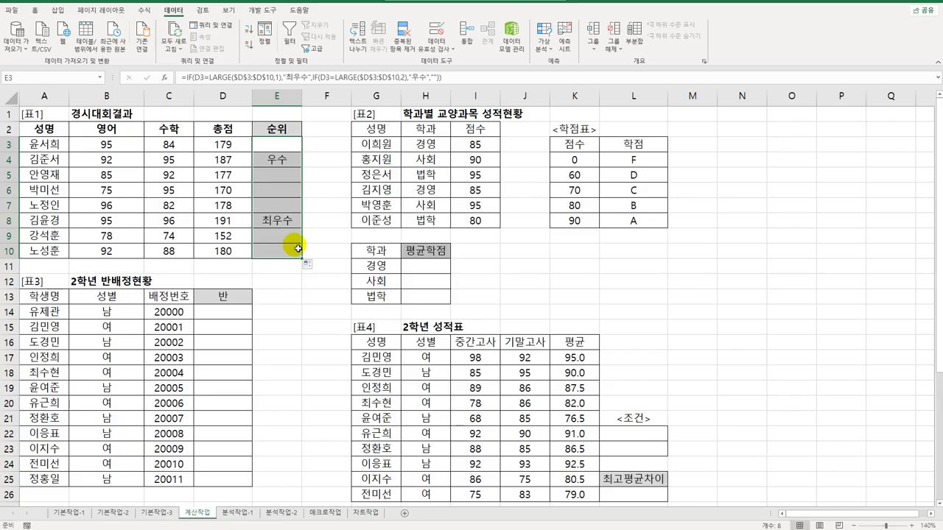
- Examine the 점수 values in I3:I8 and the 학점표 range K4:L8 needed for the 평균학점 calculation
{"action": "left_click", "coordinate": [446, 270]}
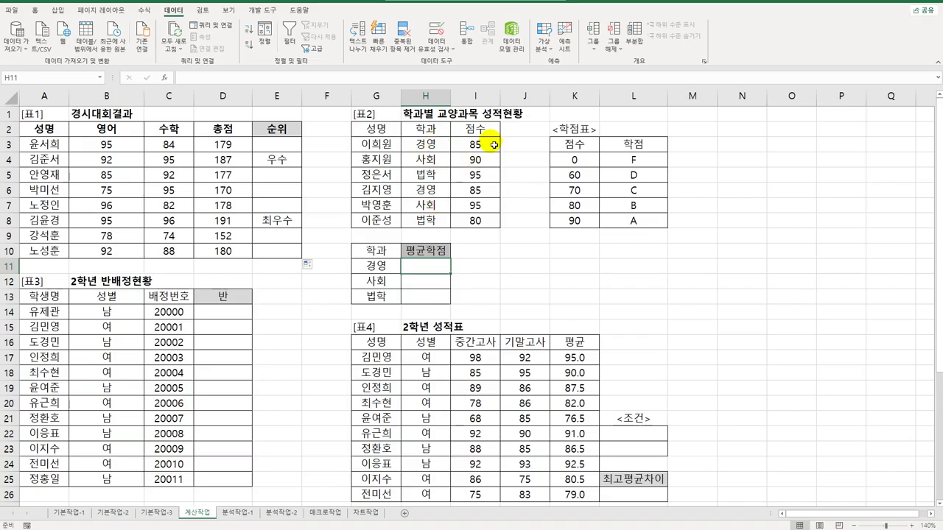
{"action": "left_click", "coordinate": [583, 156]}
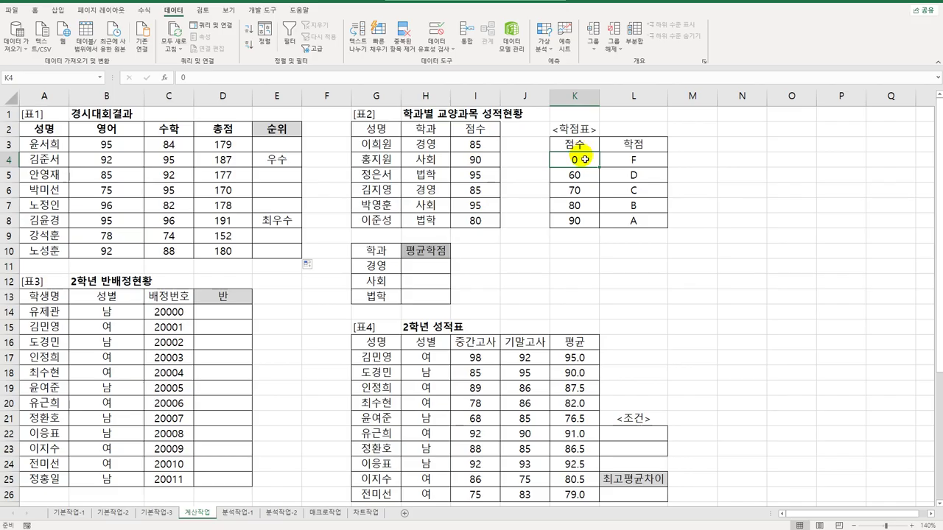
{"action": "left_click_drag", "start_coordinate": [586, 159], "coordinate": [643, 221]}
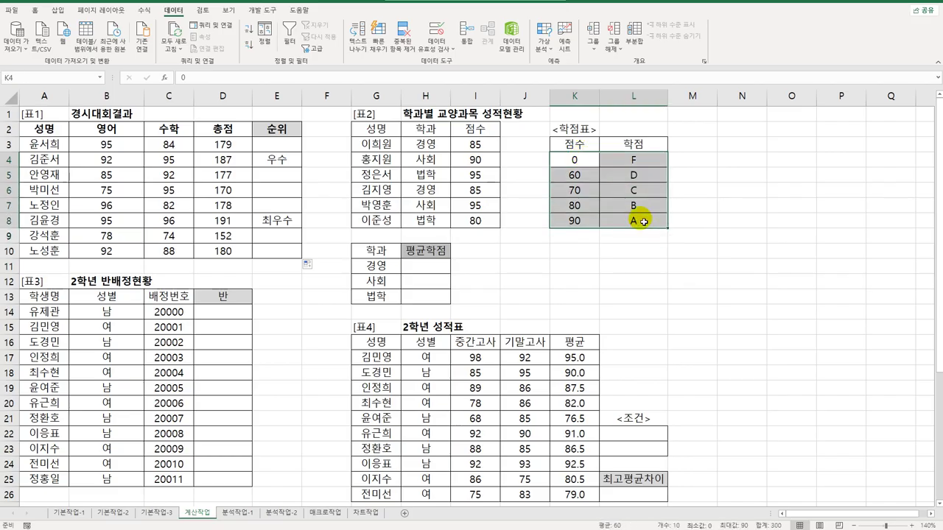
{"action": "left_click", "coordinate": [430, 273]}
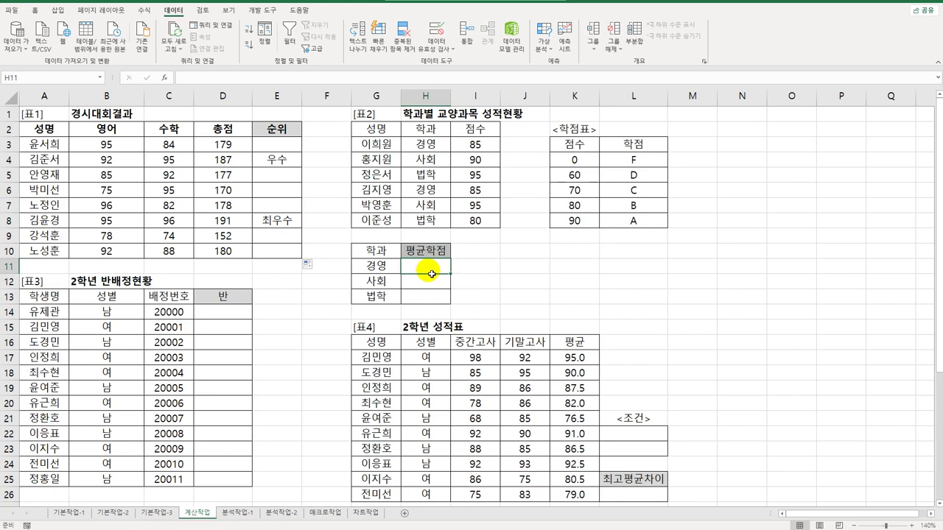
{"action": "left_click", "coordinate": [488, 146]}
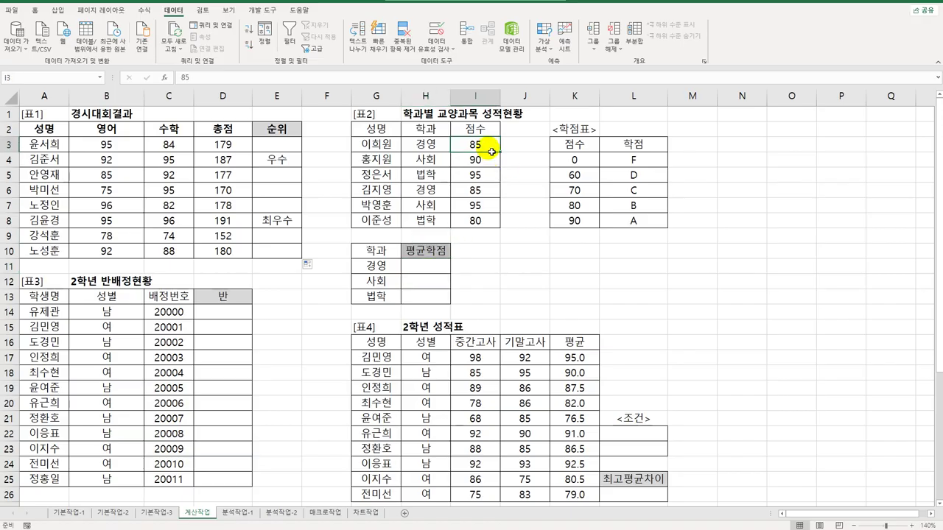
{"action": "left_click_drag", "start_coordinate": [491, 157], "coordinate": [492, 223]}
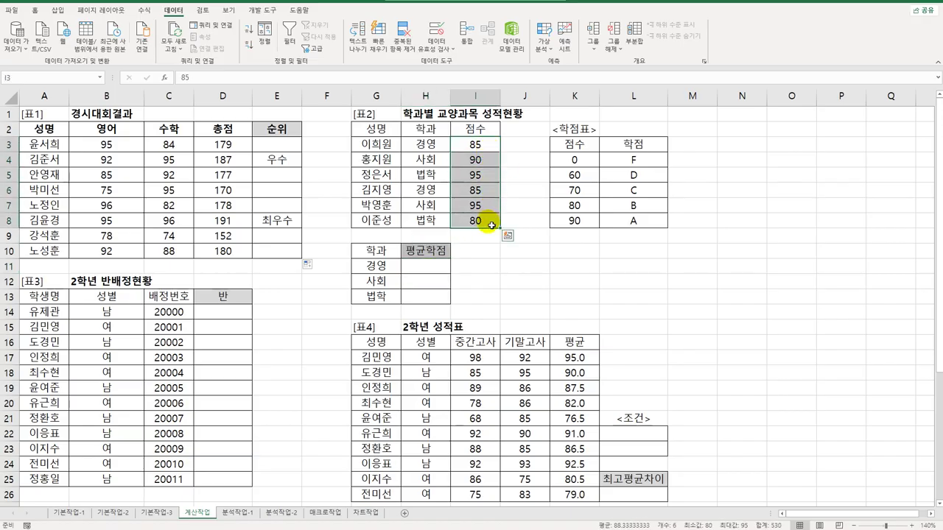
{"action": "left_click", "coordinate": [367, 264]}
{"action": "left_click", "coordinate": [487, 146]}
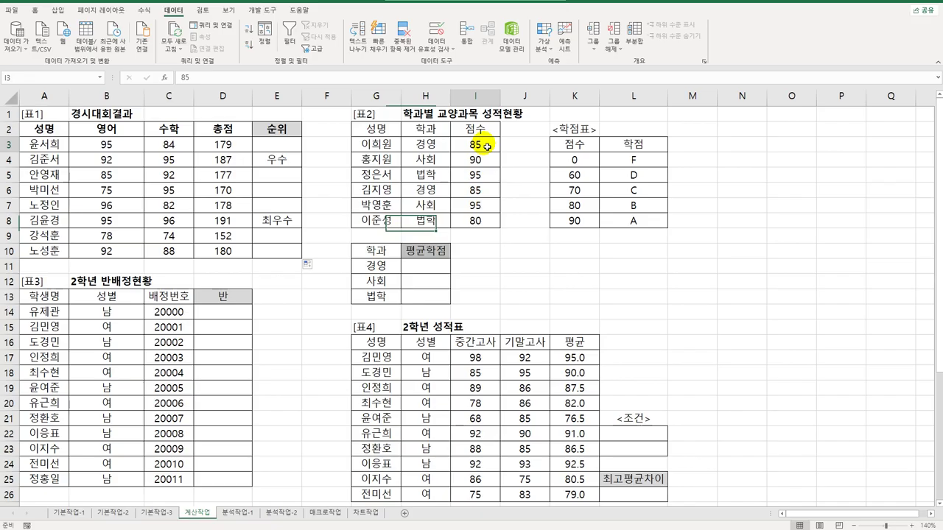
- Start an AVERAGEIF formula in H11 under 평균학점 and open its function arguments dialog
{"action": "left_click", "coordinate": [435, 266]}
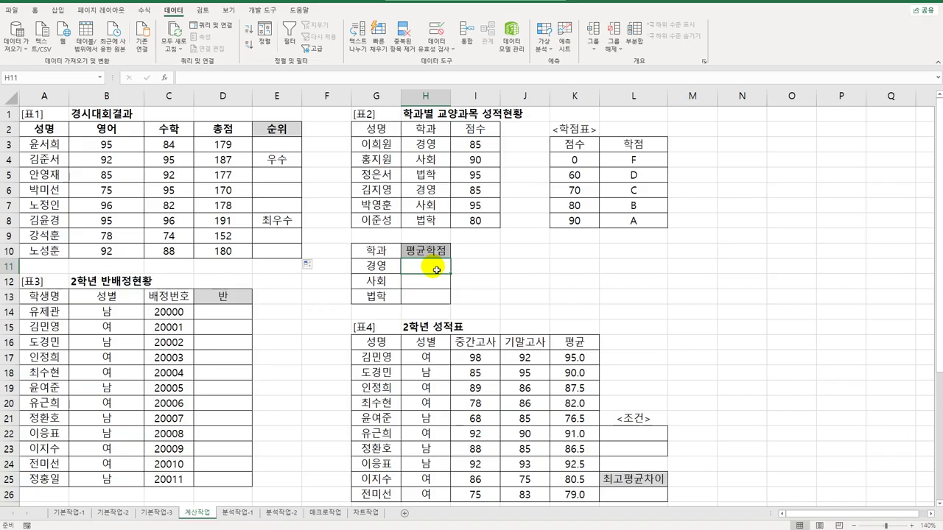
{"action": "type", "text": "="}
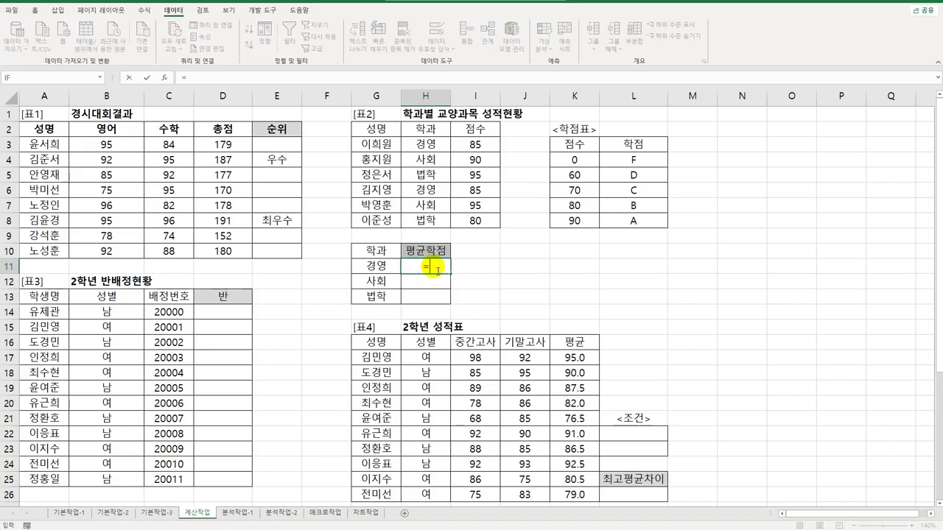
{"action": "type", "text": "av"}
{"action": "key", "text": "Down"}
{"action": "key", "text": "Down"}
{"action": "key", "text": "Down"}
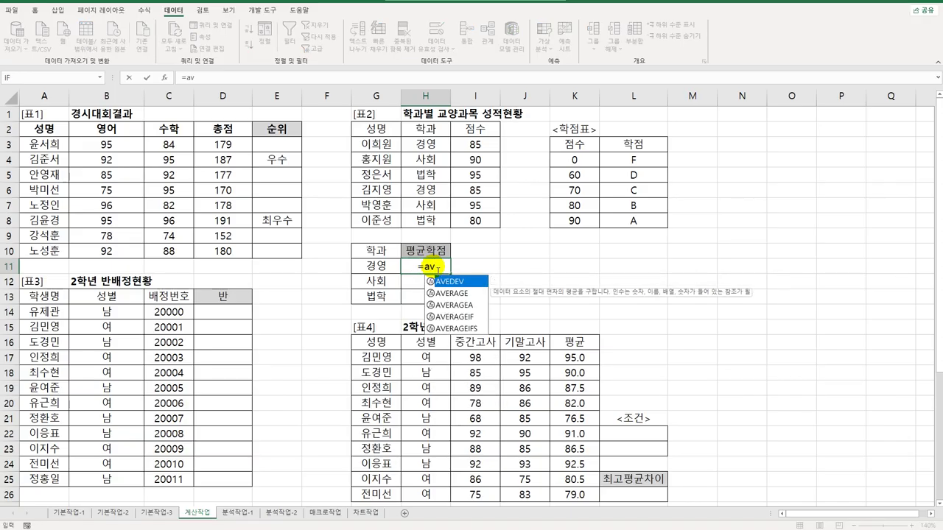
{"action": "key", "text": "Tab"}
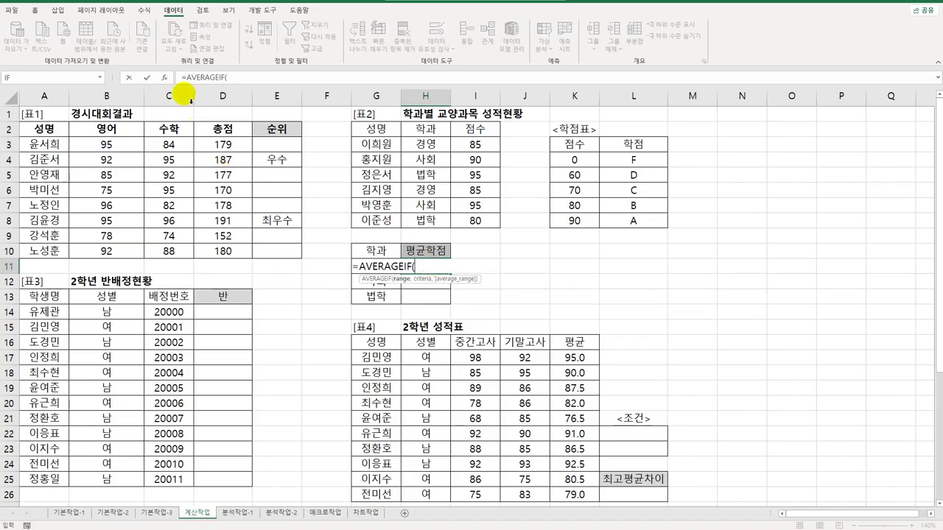
{"action": "left_click", "coordinate": [164, 76]}
- Set the AVERAGEIF range to $H$3:$H$8 and its criteria to G11
{"action": "left_click_drag", "start_coordinate": [514, 152], "coordinate": [713, 252]}
{"action": "left_click_drag", "start_coordinate": [431, 145], "coordinate": [426, 217]}
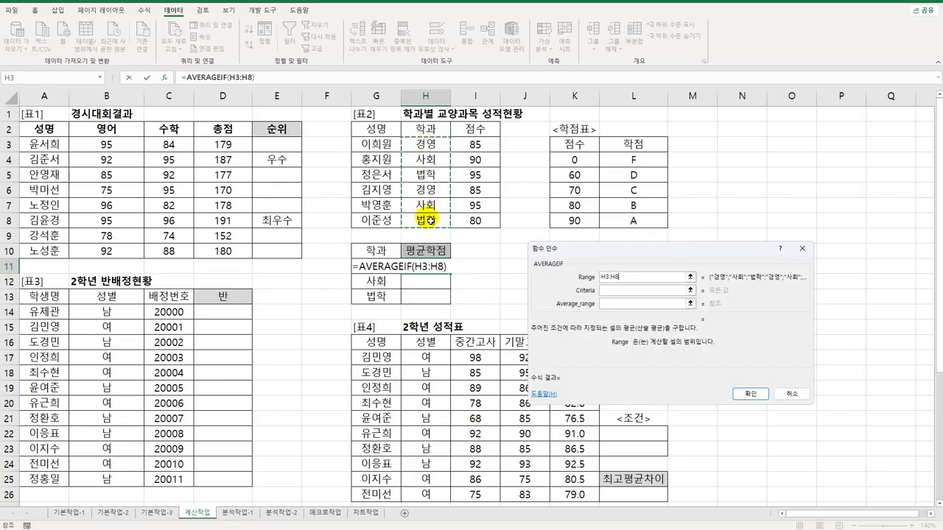
{"action": "left_click", "coordinate": [628, 290]}
{"action": "left_click", "coordinate": [367, 270]}
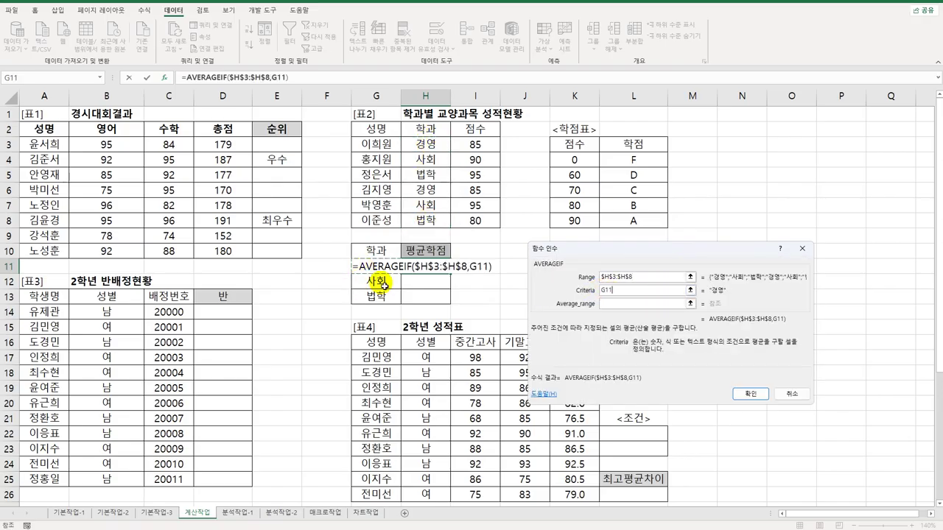
- Set the average range to $I$3:$I$8, accept the AVERAGEIF formula, and fill it down to H13
{"action": "left_click", "coordinate": [627, 303]}
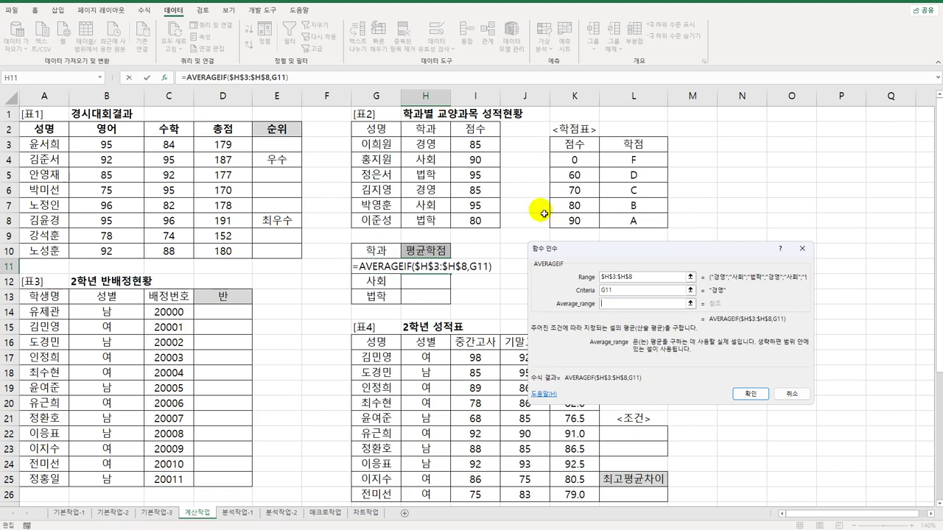
{"action": "left_click", "coordinate": [490, 146]}
{"action": "left_click_drag", "start_coordinate": [491, 146], "coordinate": [490, 220]}
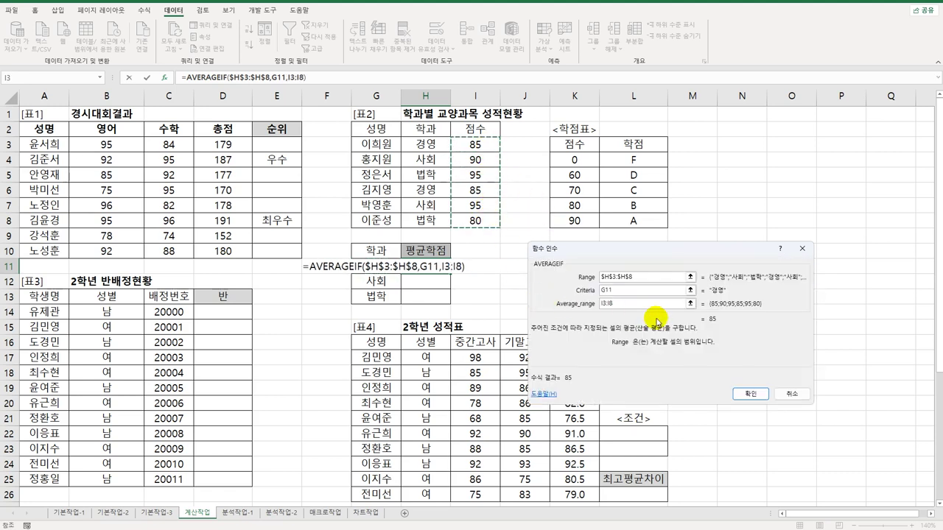
{"action": "key", "text": "F4"}
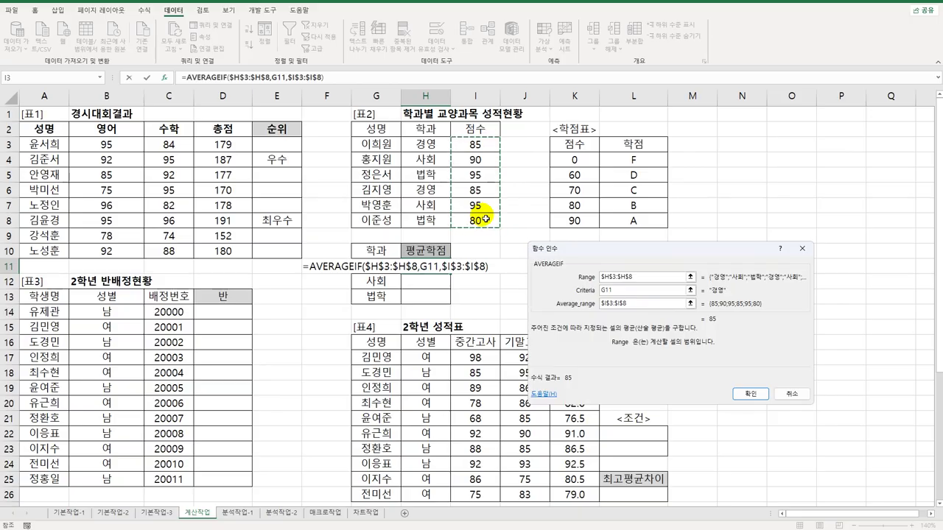
{"action": "left_click", "coordinate": [746, 392]}
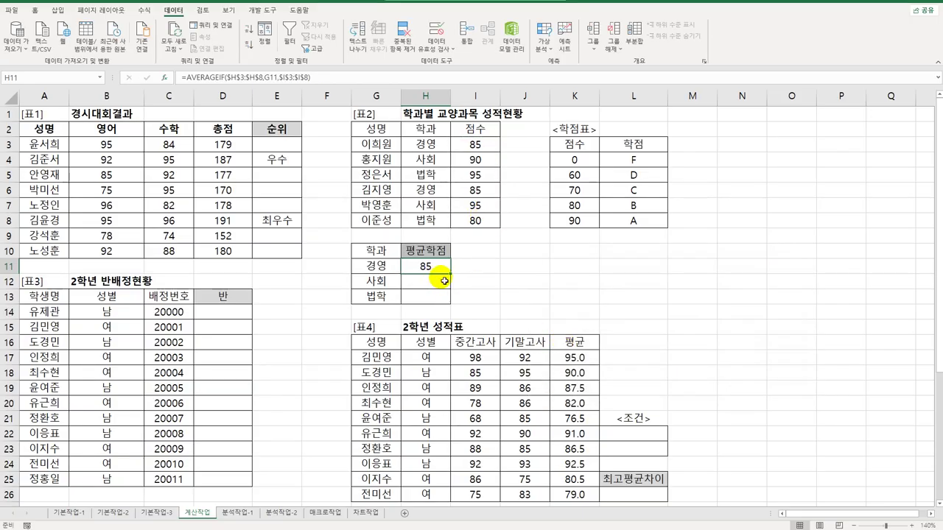
{"action": "left_click_drag", "start_coordinate": [450, 274], "coordinate": [453, 310]}
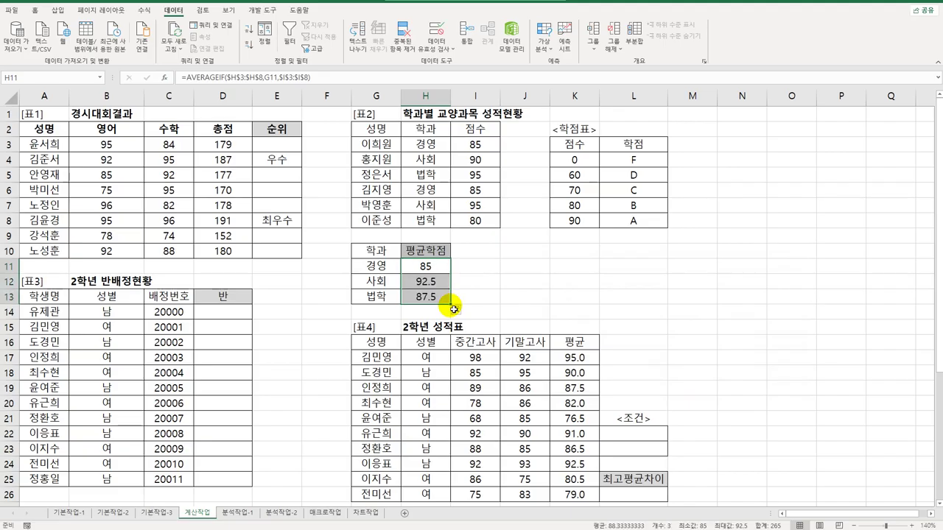
- Check the 점수 and 학점 columns of the 학점표 in K4:L8 against the averages in H11:H13
{"action": "left_click", "coordinate": [431, 267]}
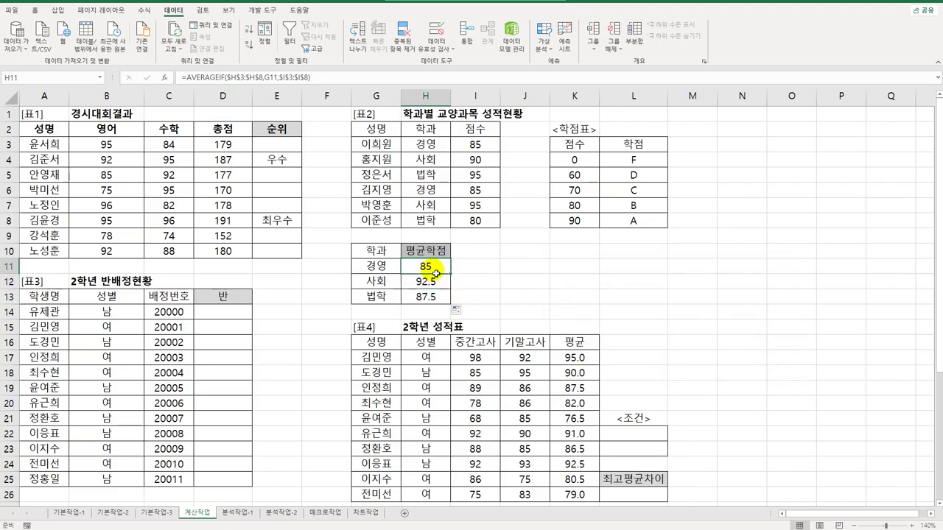
{"action": "left_click", "coordinate": [592, 165]}
{"action": "left_click_drag", "start_coordinate": [593, 168], "coordinate": [610, 224]}
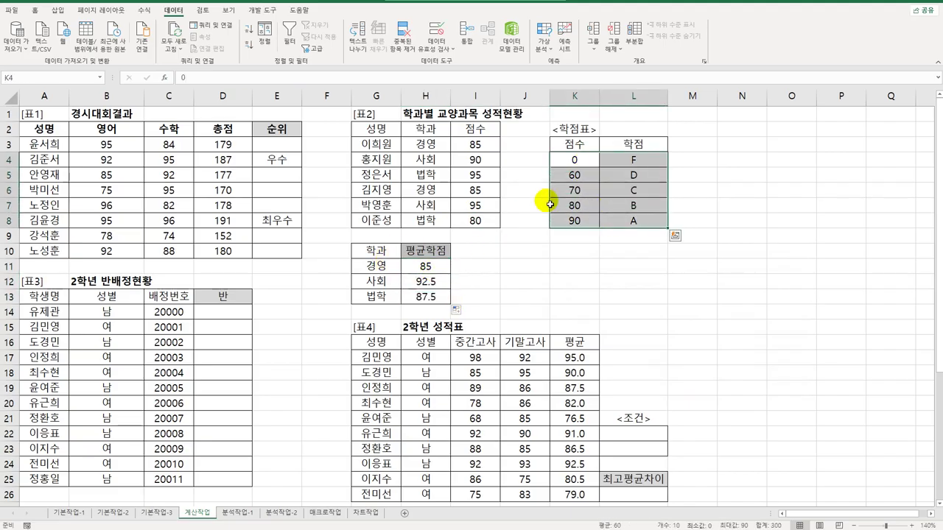
{"action": "left_click", "coordinate": [440, 270]}
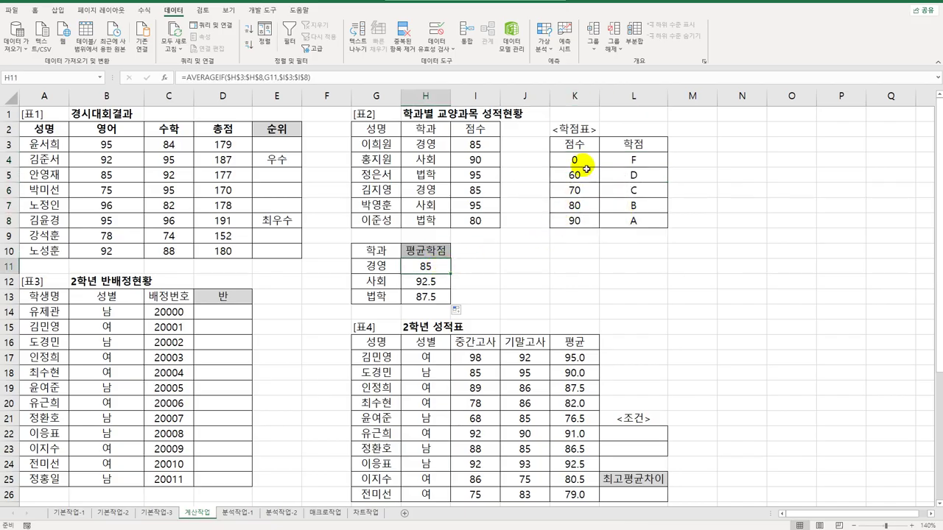
{"action": "left_click_drag", "start_coordinate": [574, 159], "coordinate": [584, 222]}
{"action": "left_click_drag", "start_coordinate": [634, 159], "coordinate": [620, 222]}
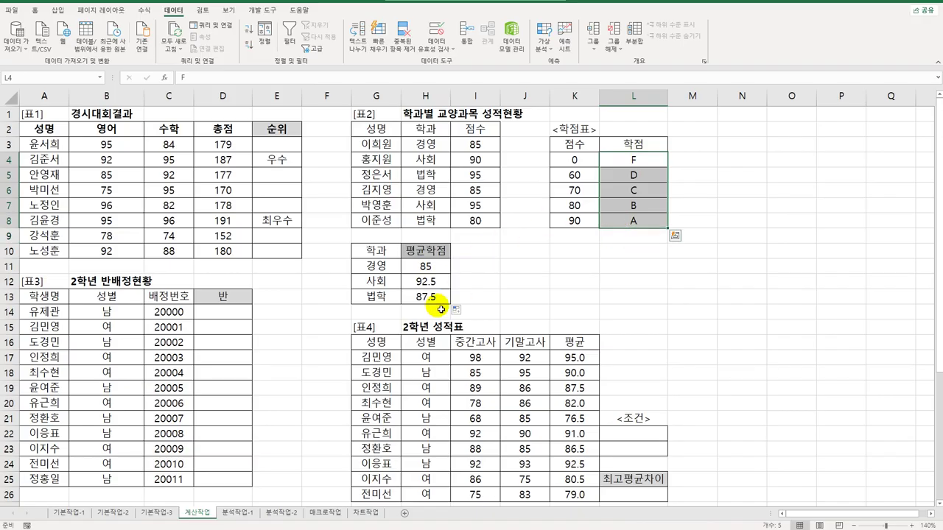
- Wrap the AVERAGEIF formula in H11 in a VLOOKUP so that it serves as the lookup value
{"action": "left_click", "coordinate": [419, 267]}
{"action": "double_click", "coordinate": [419, 268]}
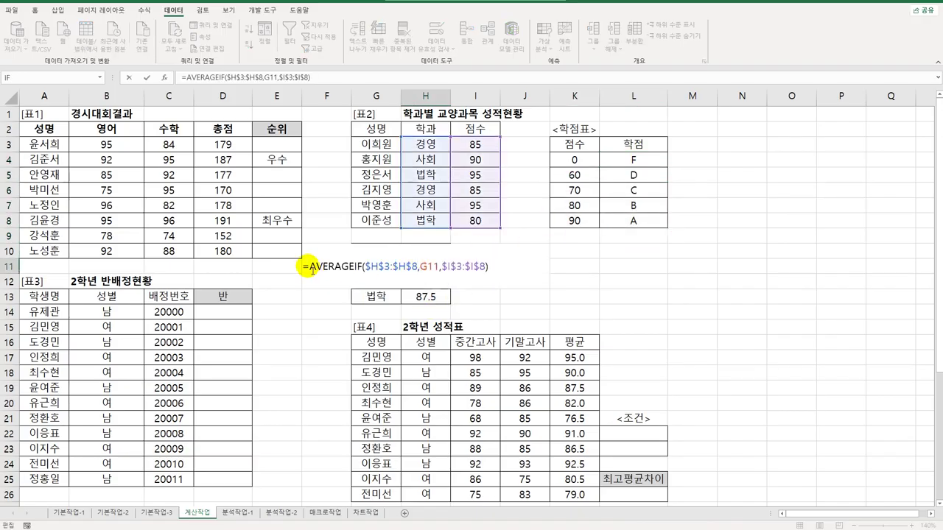
{"action": "key", "text": "Home"}
{"action": "key", "text": "Right"}
{"action": "type", "text": "VLOOKUP("}
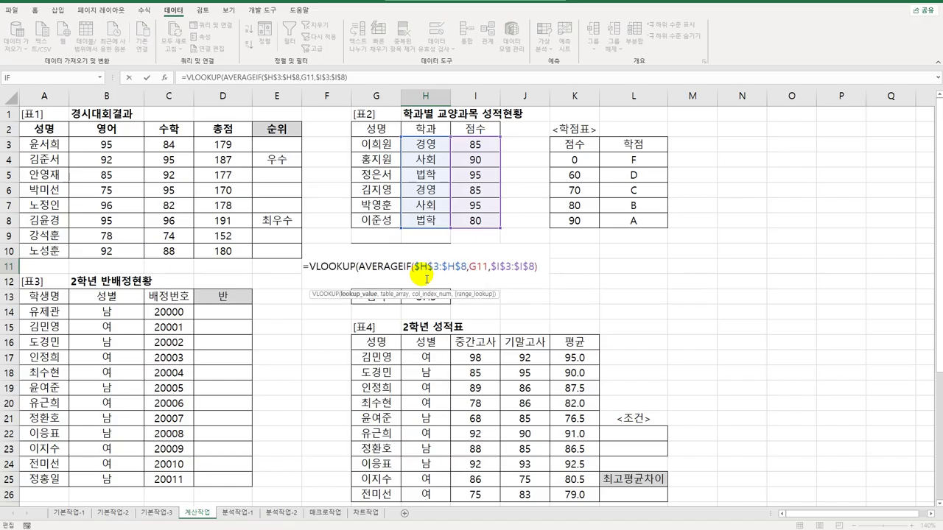
{"action": "type", "text": ","}
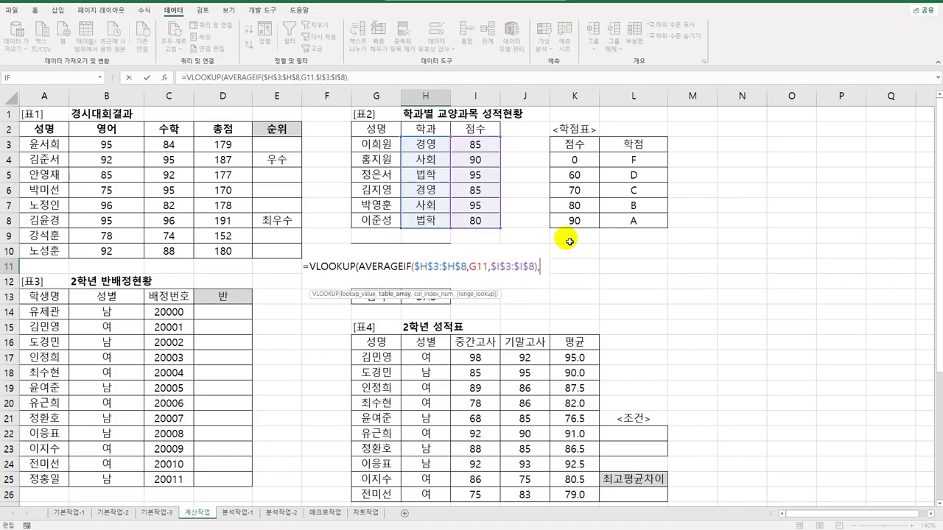
- Complete the VLOOKUP in H11 with table range $K$4:$L$8 and column index 2, and fill it down to H13
{"action": "left_click_drag", "start_coordinate": [577, 158], "coordinate": [612, 217]}
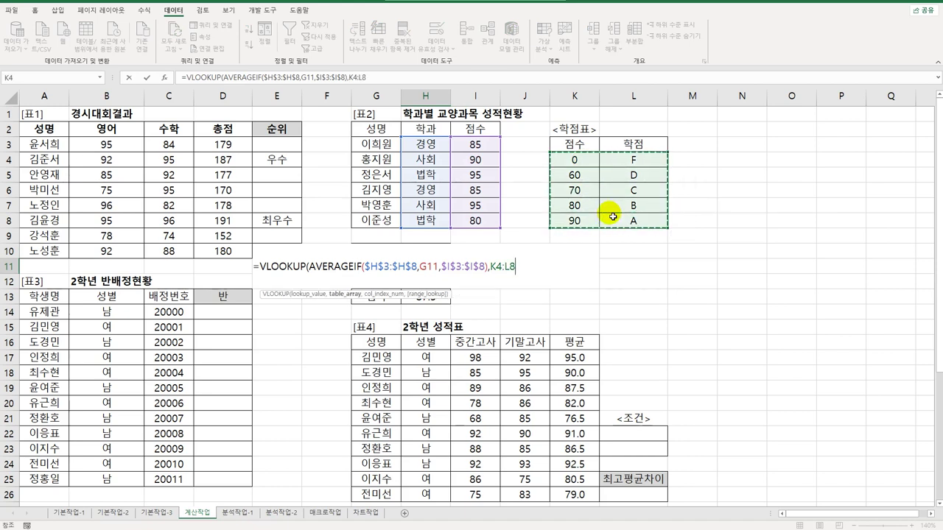
{"action": "key", "text": "F4"}
{"action": "type", "text": ","}
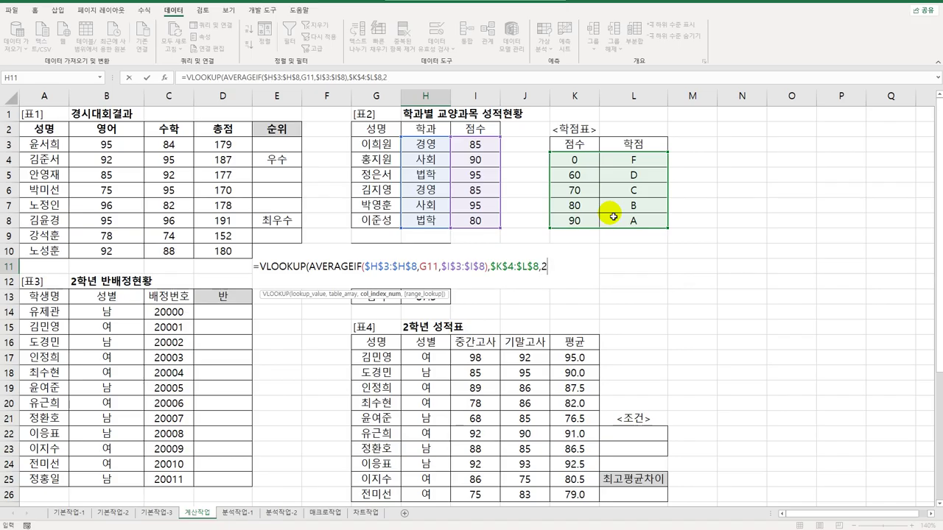
{"action": "type", "text": "2)"}
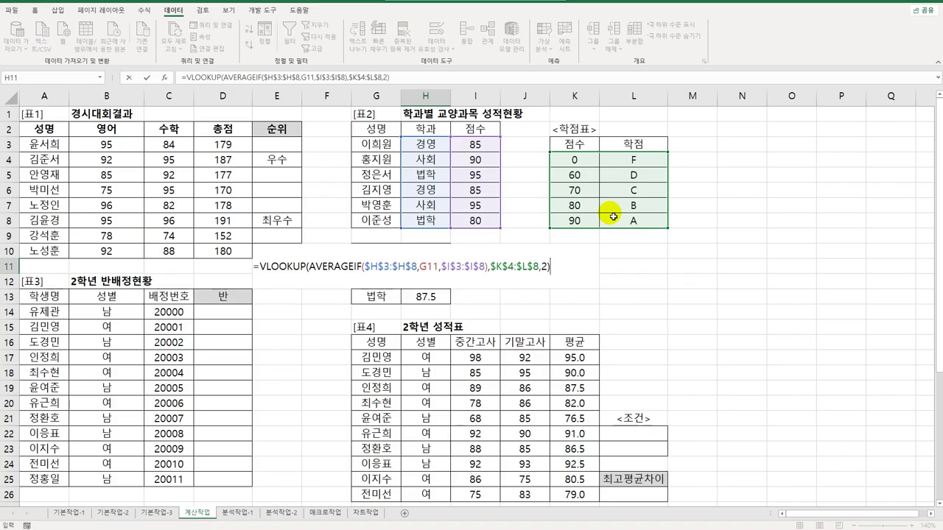
{"action": "key", "text": "Return"}
{"action": "left_click", "coordinate": [431, 267]}
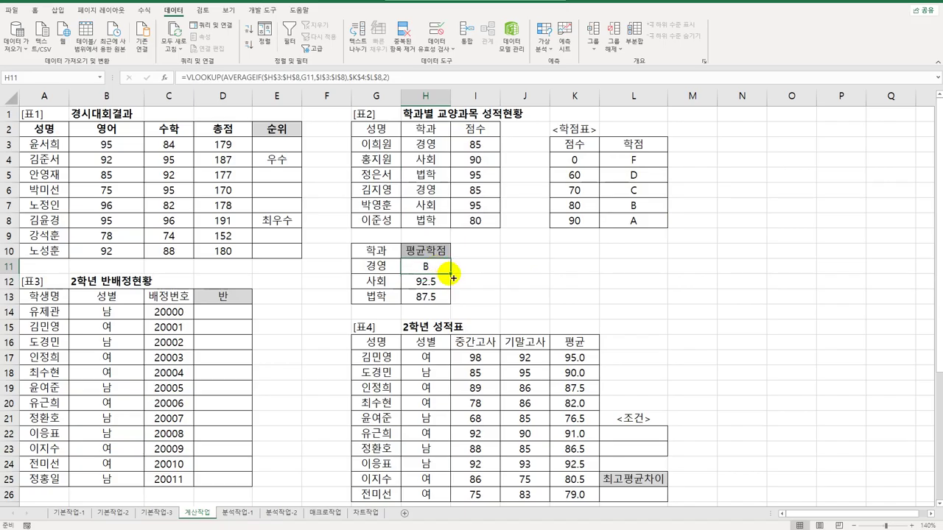
{"action": "left_click_drag", "start_coordinate": [454, 296], "coordinate": [456, 305]}
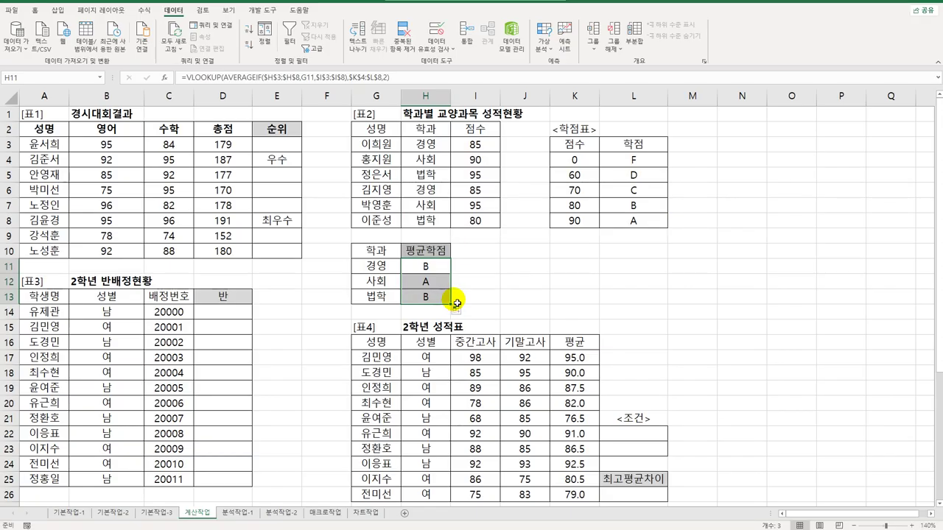
- Enter =MOD(C14,4) in D14 under 반 and fill it down to D25
{"action": "left_click", "coordinate": [241, 313]}
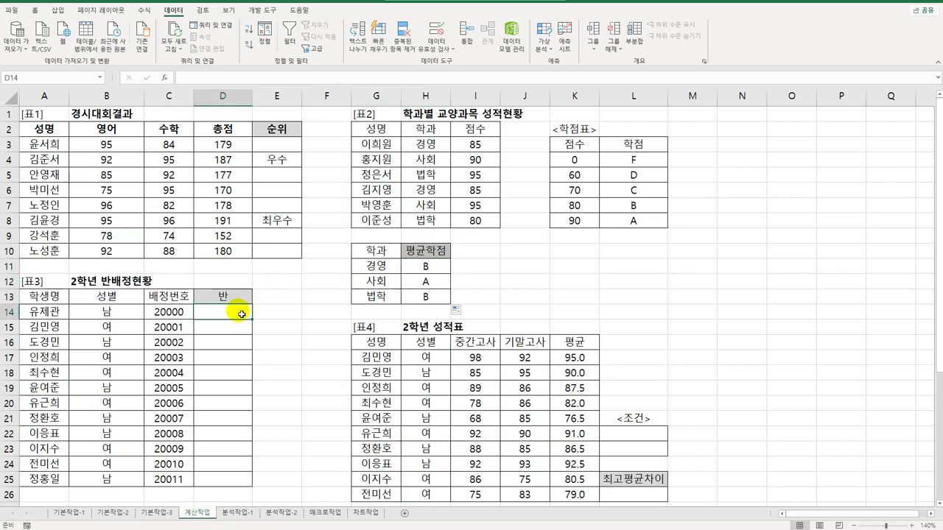
{"action": "left_click", "coordinate": [173, 315]}
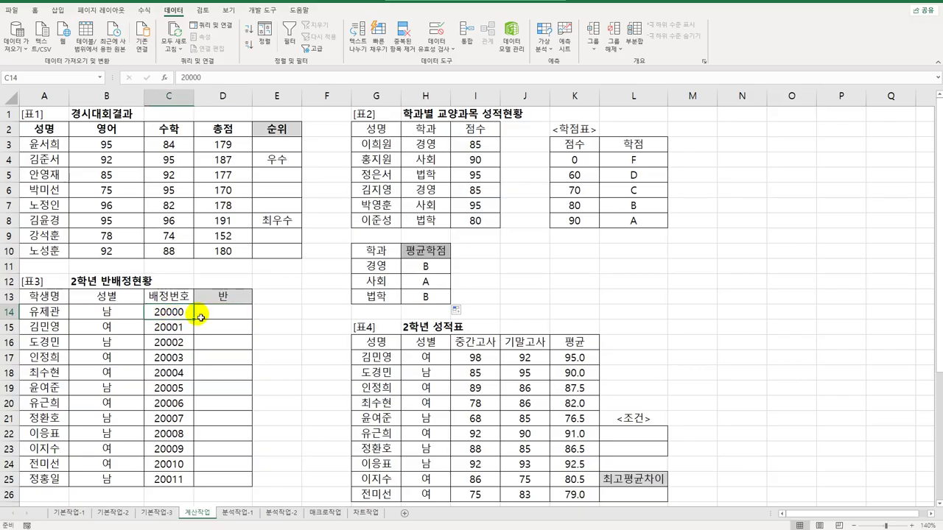
{"action": "left_click", "coordinate": [221, 317]}
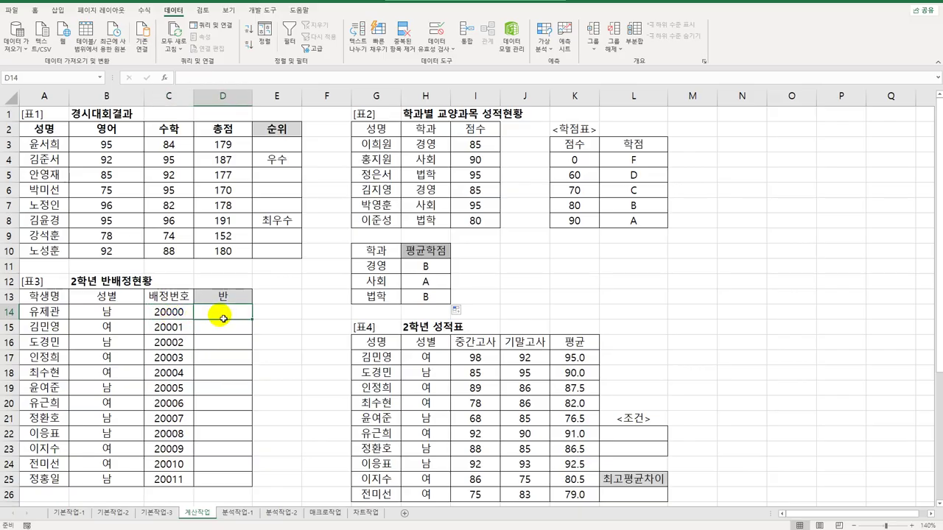
{"action": "type", "text": "="}
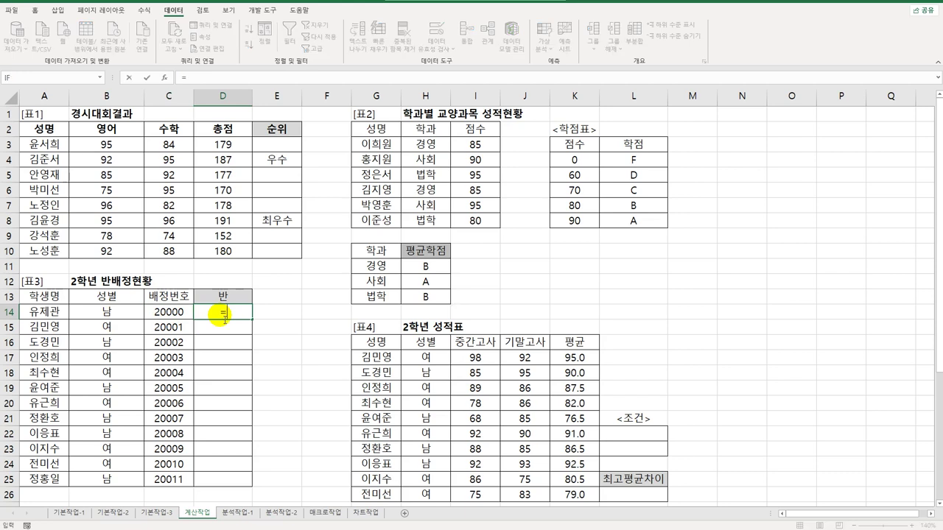
{"action": "type", "text": "mod"}
{"action": "key", "text": "Tab"}
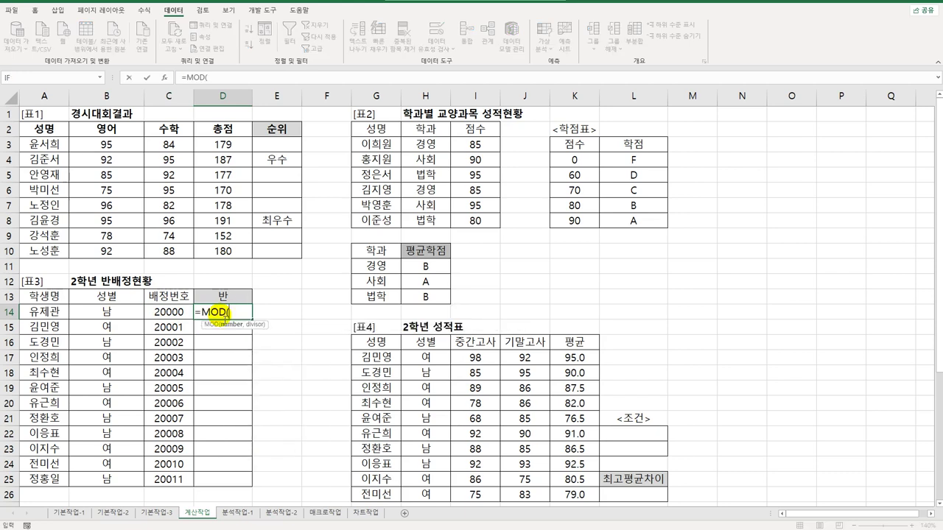
{"action": "key", "text": "Left"}
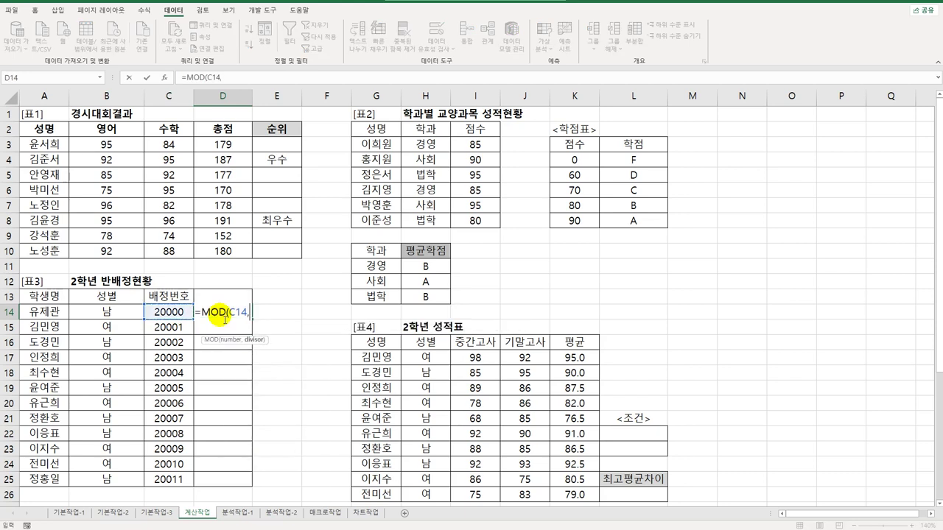
{"action": "type", "text": ",4)"}
{"action": "key", "text": "Return"}
{"action": "left_click", "coordinate": [223, 314]}
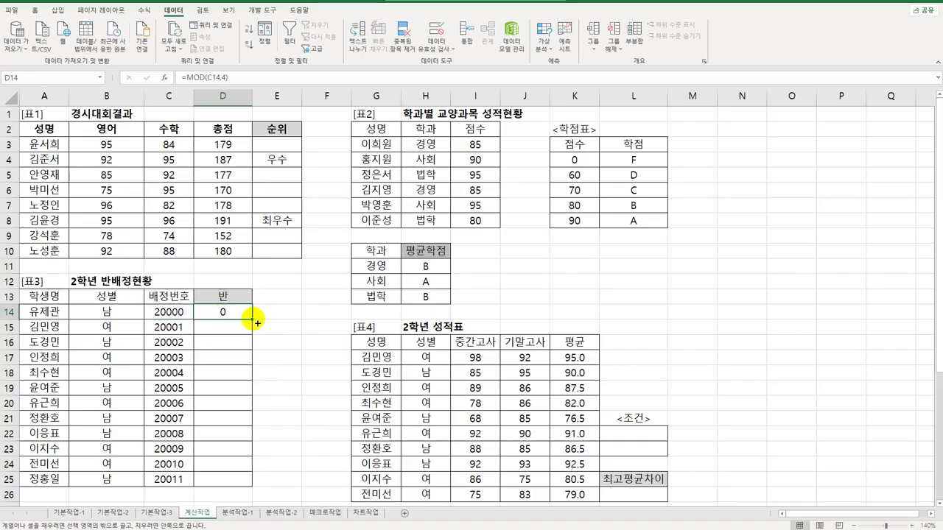
{"action": "left_click_drag", "start_coordinate": [253, 320], "coordinate": [237, 491]}
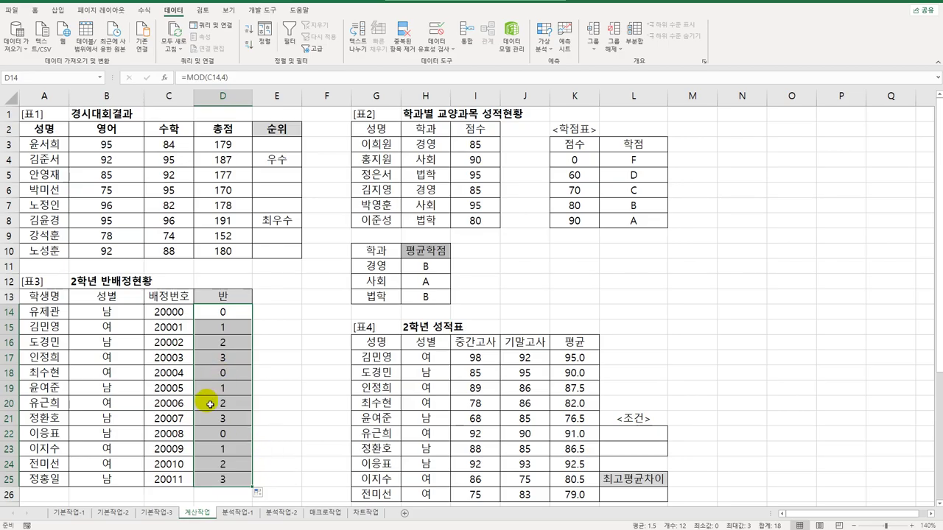
- Add +1 to the MOD formula in D14 and fill it down to D25 again
{"action": "left_click", "coordinate": [245, 316]}
{"action": "double_click", "coordinate": [245, 315]}
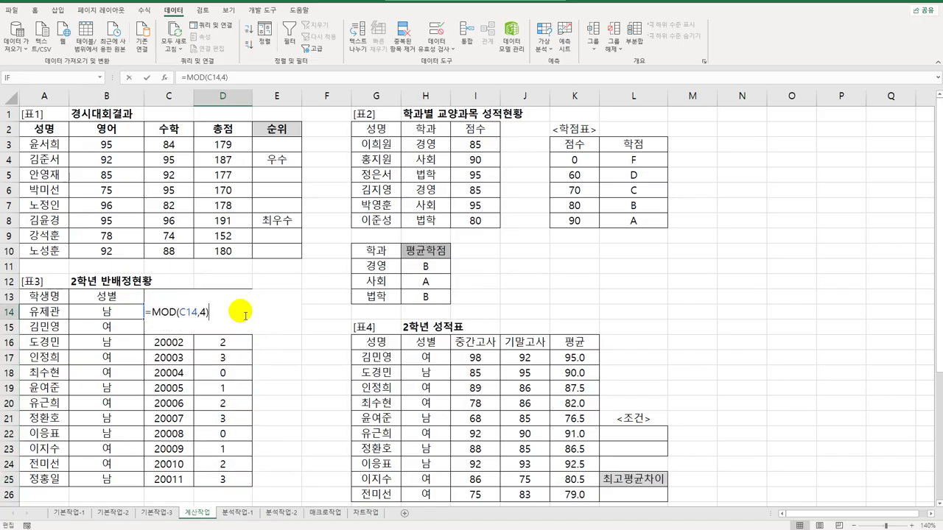
{"action": "key", "text": "ctrl+Return"}
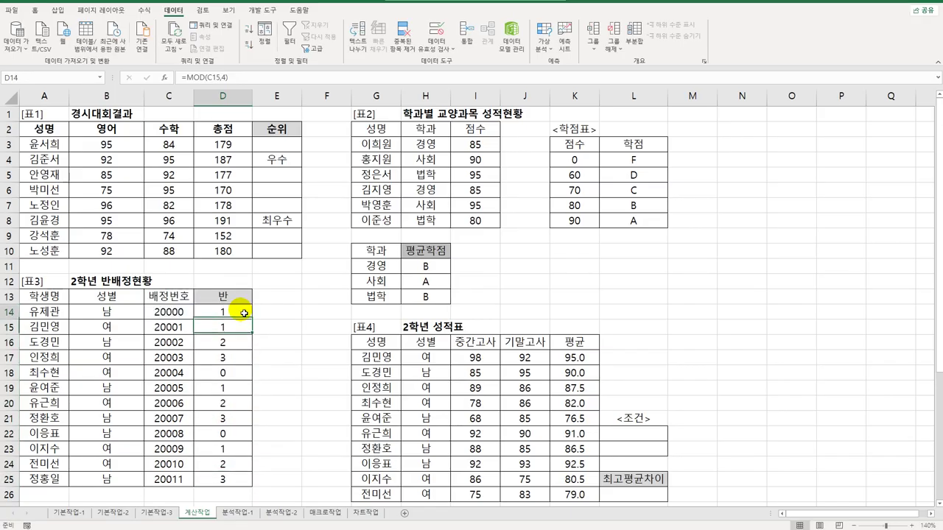
{"action": "left_click_drag", "start_coordinate": [252, 319], "coordinate": [254, 492]}
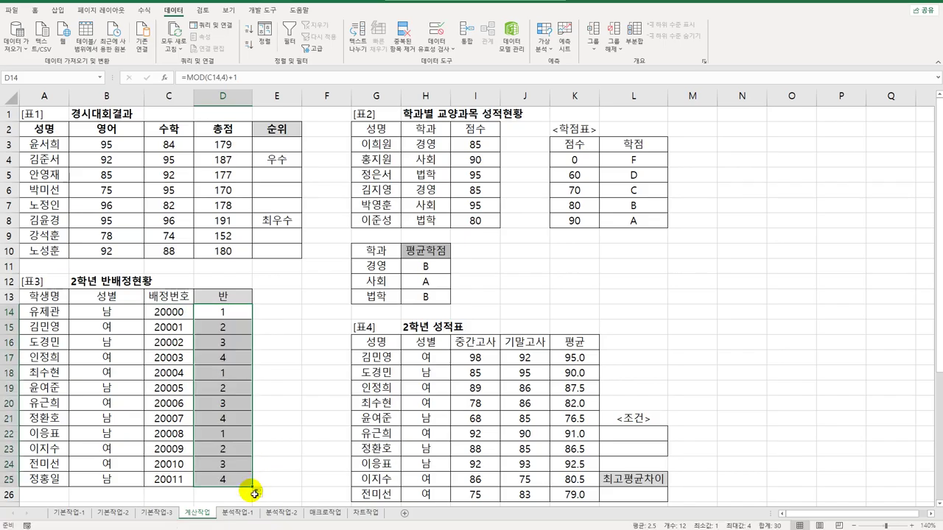
- Wrap MOD(C14,4)+1 in D14 in a CHOOSE function and open its function arguments dialog
{"action": "double_click", "coordinate": [223, 315]}
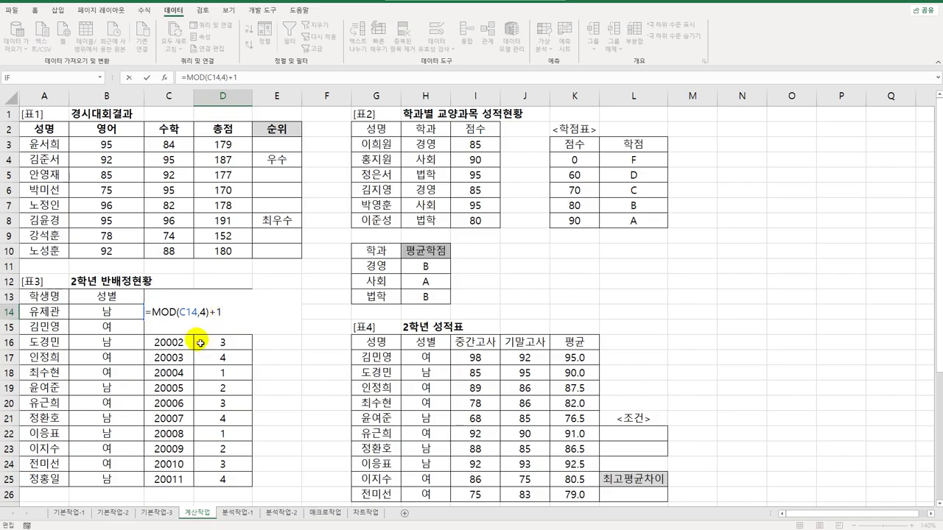
{"action": "left_click", "coordinate": [153, 314]}
{"action": "type", "text": "choo"}
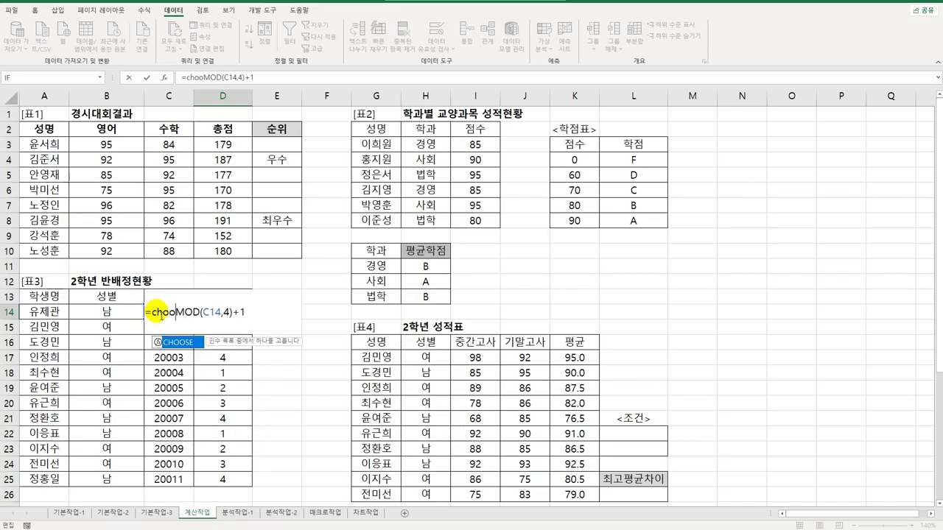
{"action": "key", "text": "Tab"}
{"action": "left_click", "coordinate": [174, 312]}
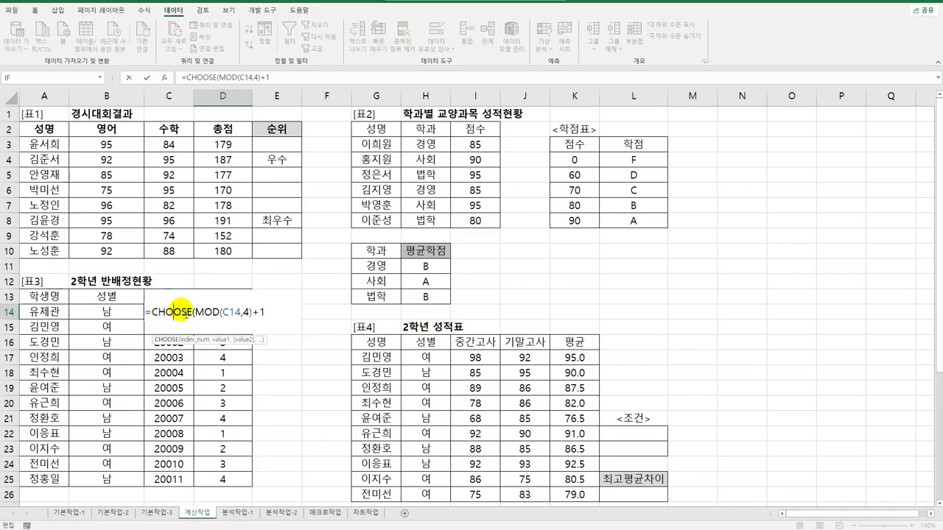
{"action": "left_click", "coordinate": [167, 78]}
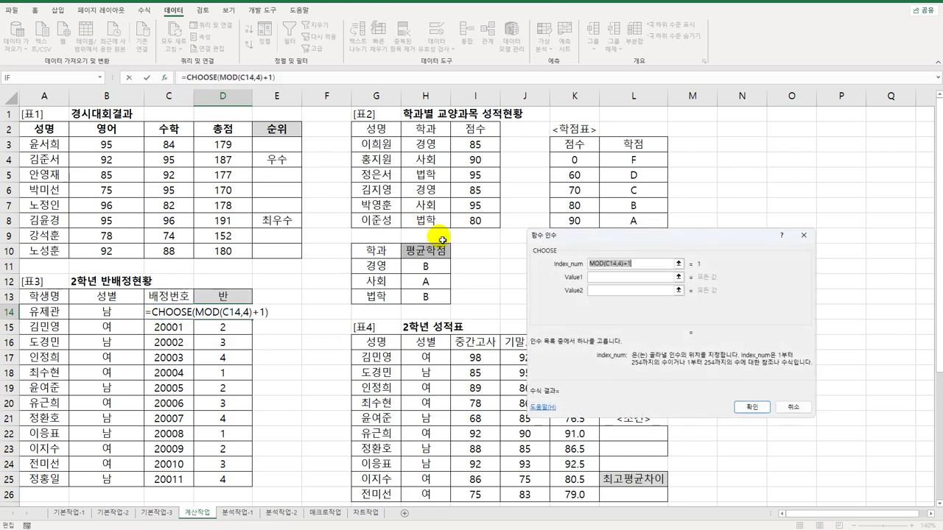
- Set Value1 of the CHOOSE function to 1반 and Value2 to 2반
{"action": "left_click", "coordinate": [618, 278]}
{"action": "type", "text": "1"}
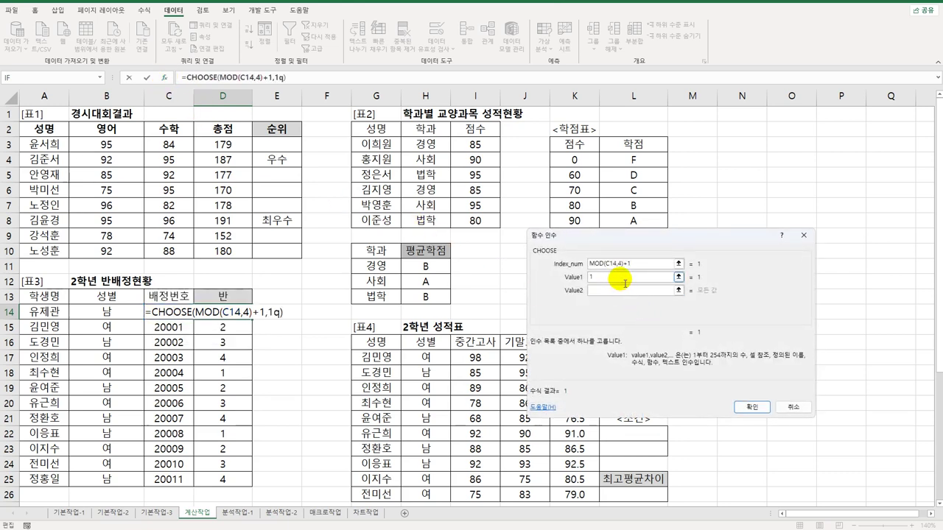
{"action": "type", "text": "q"}
{"action": "key", "text": "BackSpace"}
{"action": "type", "text": "반"}
{"action": "key", "text": "Tab"}
{"action": "type", "text": "2반"}
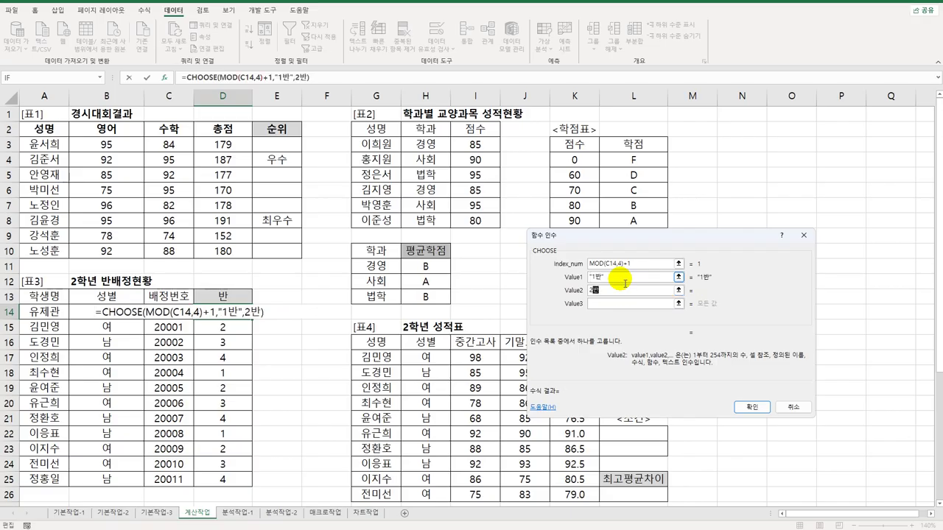
- Set Value3 to 3반 and Value4 to 4반, accept the CHOOSE formula, and fill it down to D25
{"action": "key", "text": "Tab"}
{"action": "type", "text": "3반"}
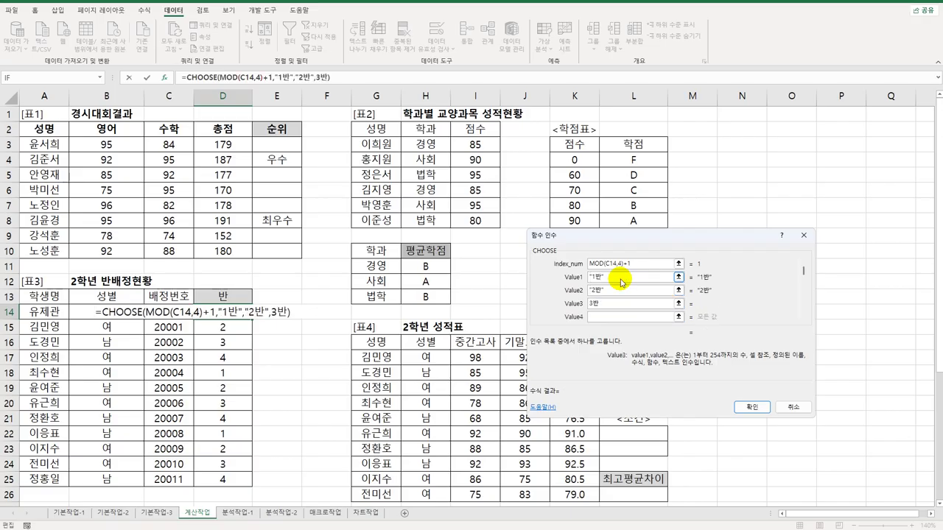
{"action": "key", "text": "Tab"}
{"action": "type", "text": "4"}
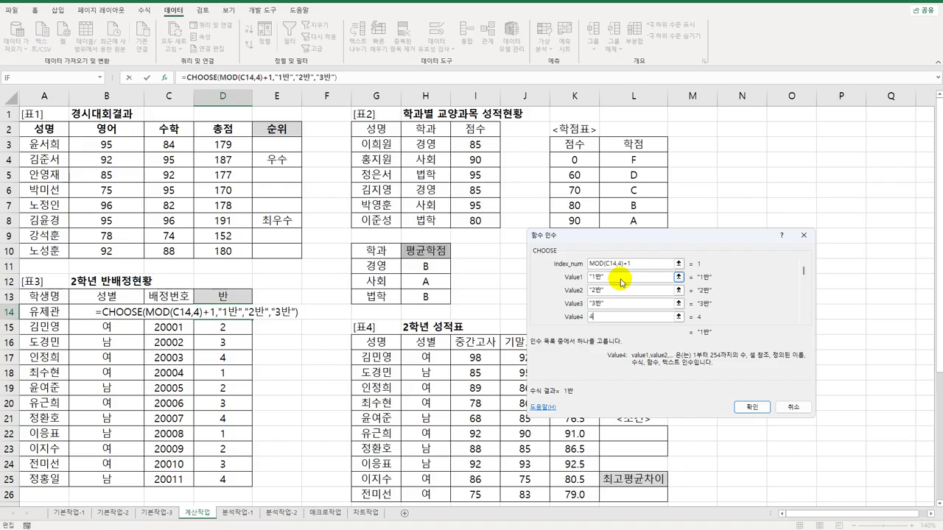
{"action": "type", "text": "바"}
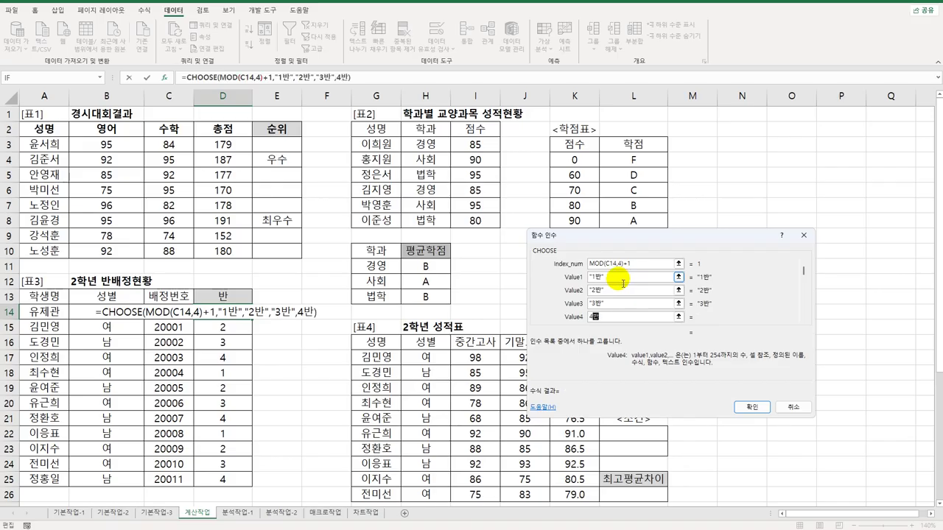
{"action": "left_click", "coordinate": [749, 407]}
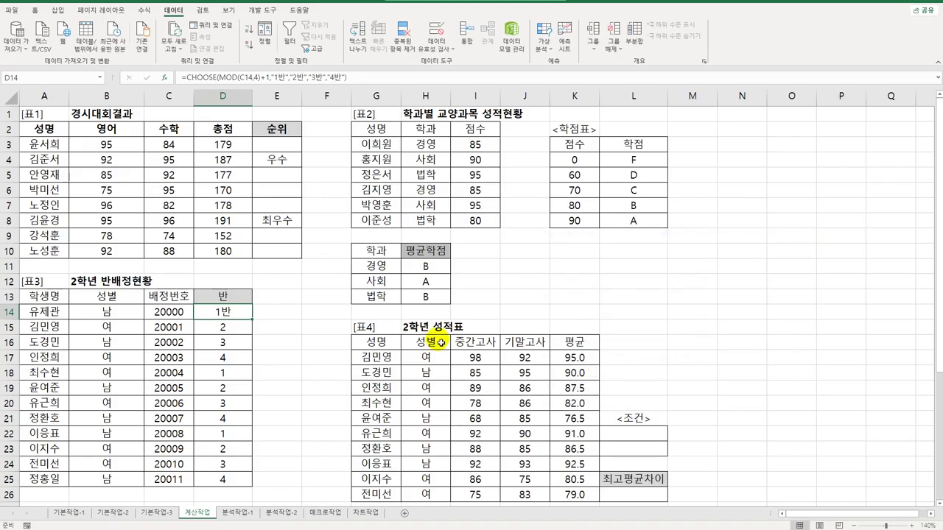
{"action": "double_click", "coordinate": [252, 320]}
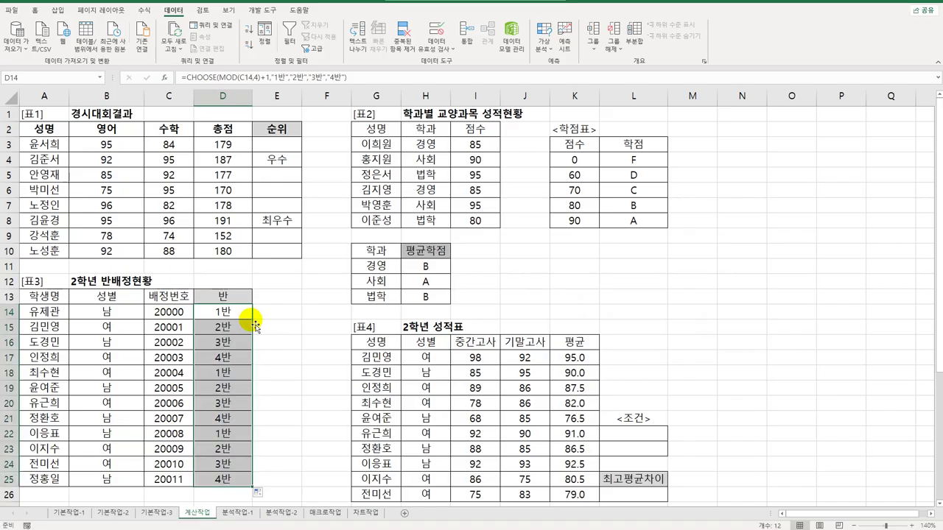
- Copy the 성별 heading and a 남 entry from 표4 into the 조건 range L22:L23
{"action": "left_click", "coordinate": [640, 437]}
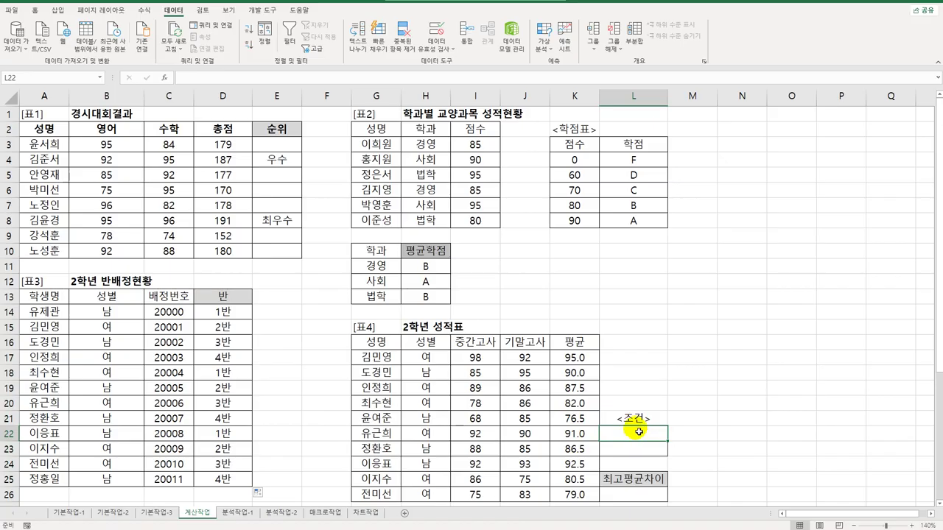
{"action": "left_click", "coordinate": [433, 347]}
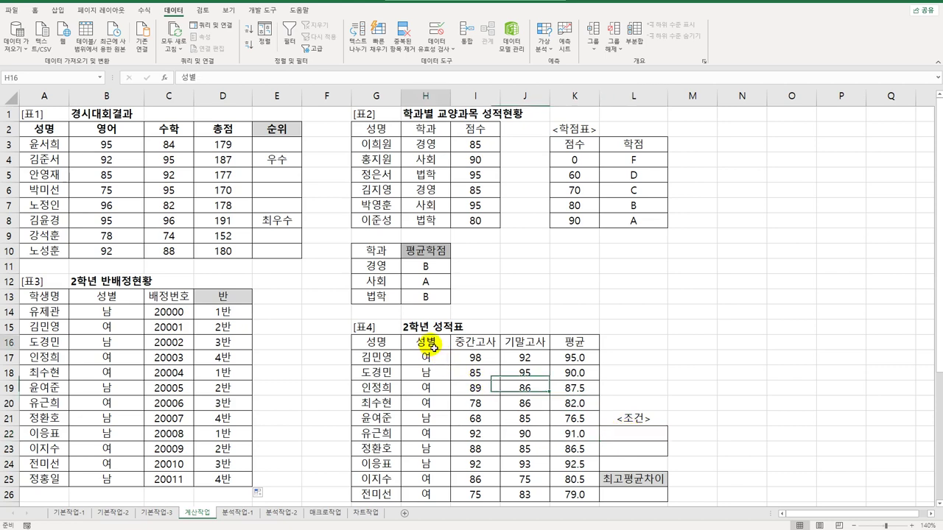
{"action": "left_click_drag", "start_coordinate": [433, 347], "coordinate": [431, 360]}
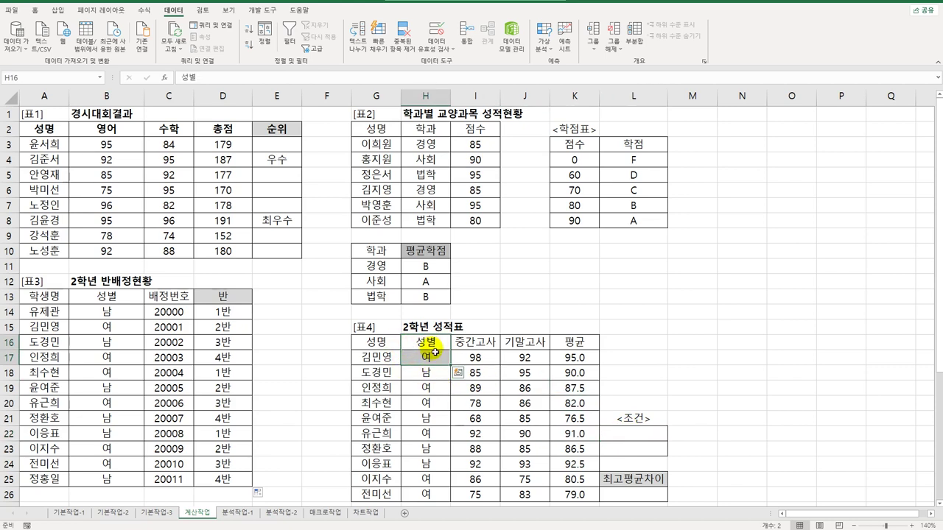
{"action": "left_click", "coordinate": [427, 344]}
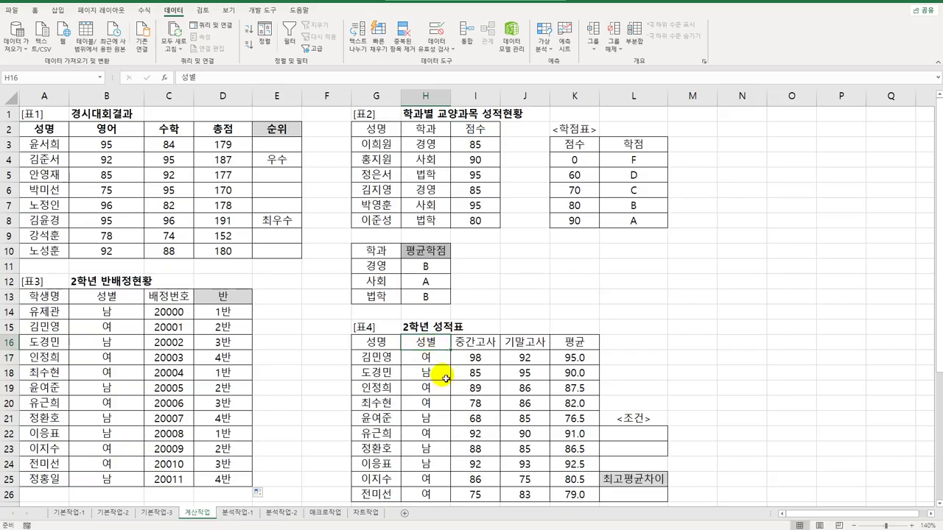
{"action": "left_click", "coordinate": [445, 378], "text": "ctrl"}
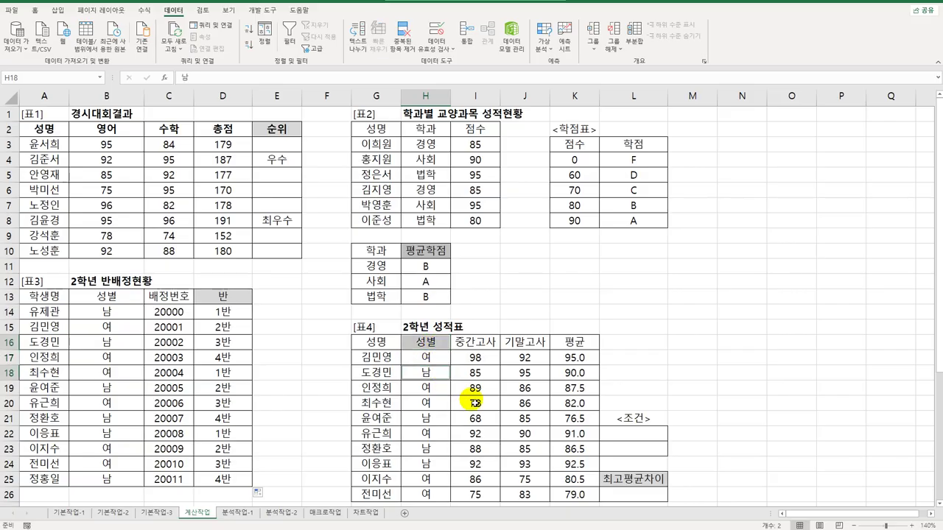
{"action": "key", "text": "ctrl+c"}
{"action": "left_click", "coordinate": [648, 434]}
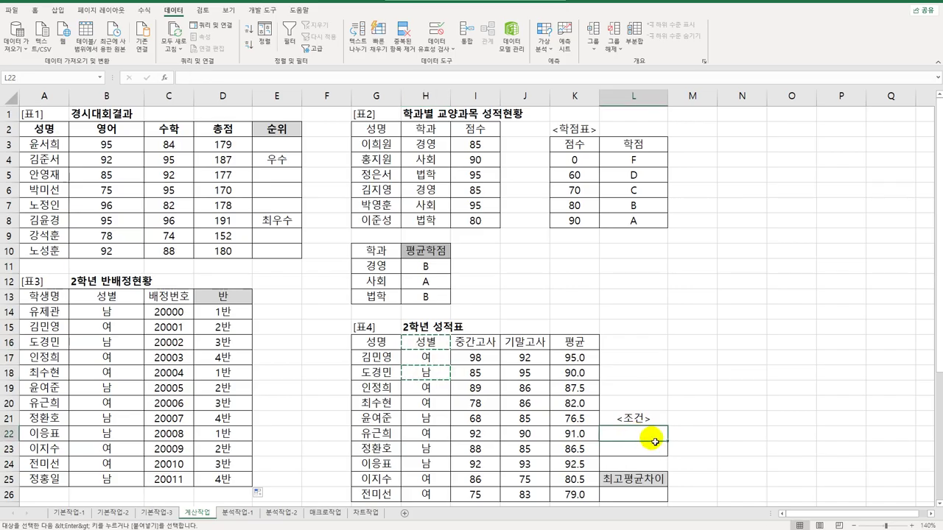
{"action": "key", "text": "ctrl+v"}
- Start a DMAX formula in L26 under 최고평균차이 and open its function arguments dialog
{"action": "scroll", "coordinate": [681, 406], "scroll_direction": "down", "scroll_amount": 3}
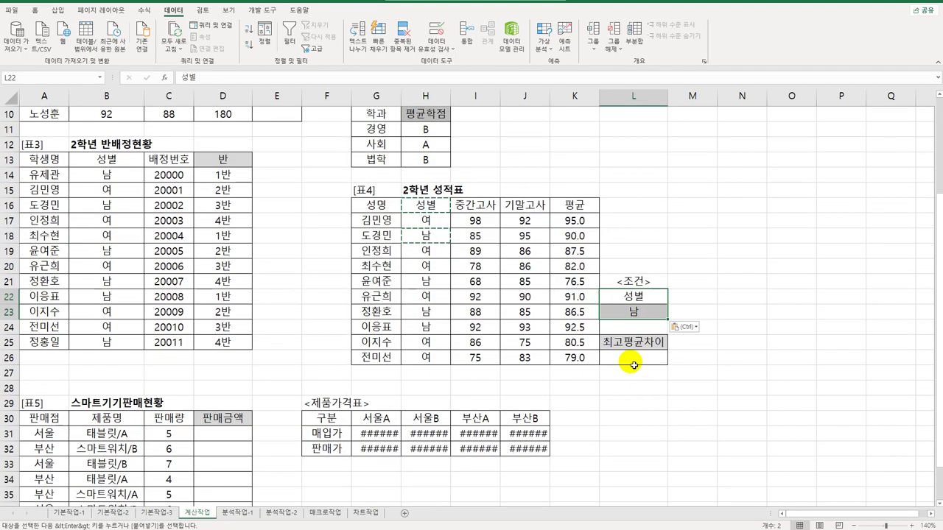
{"action": "left_click", "coordinate": [633, 363]}
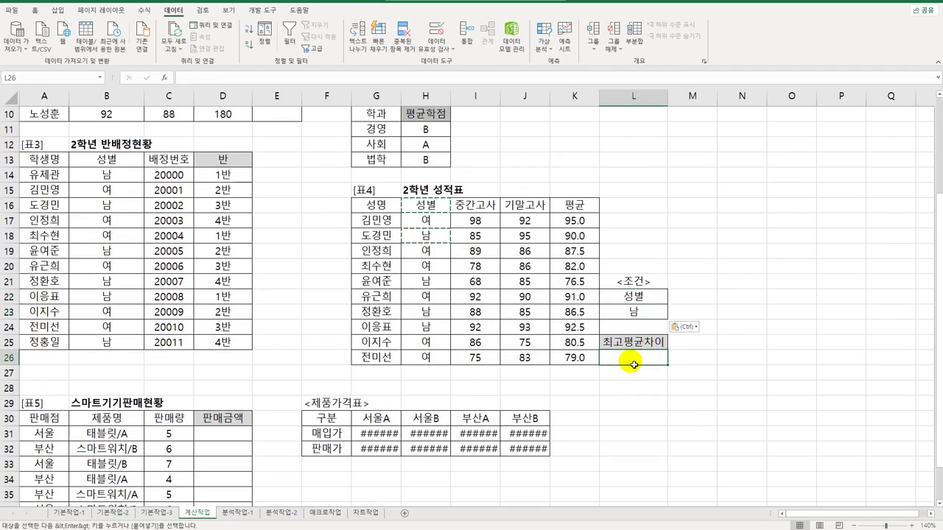
{"action": "type", "text": "="}
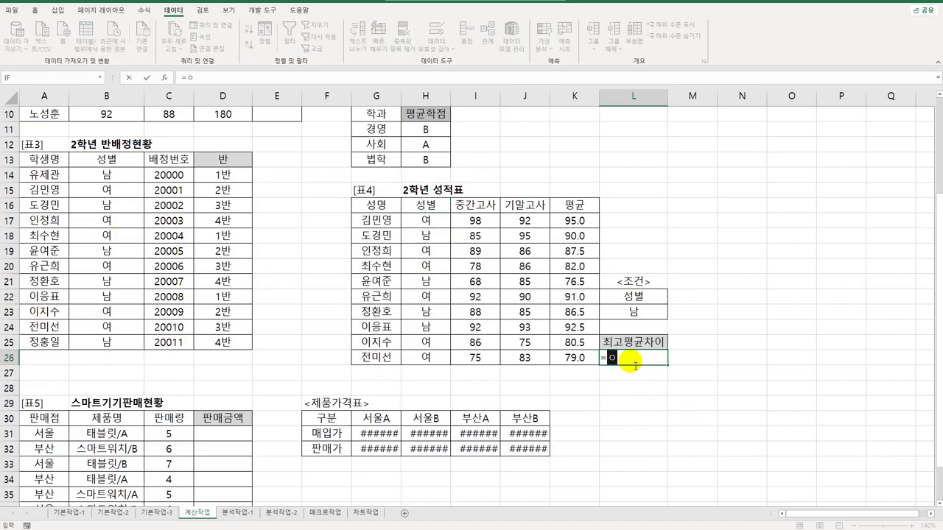
{"action": "type", "text": "dm"}
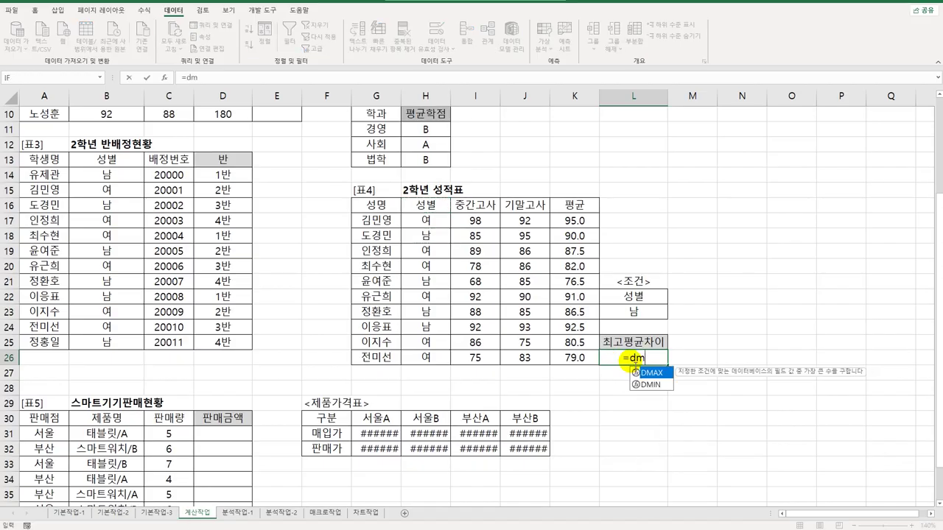
{"action": "key", "text": "Tab"}
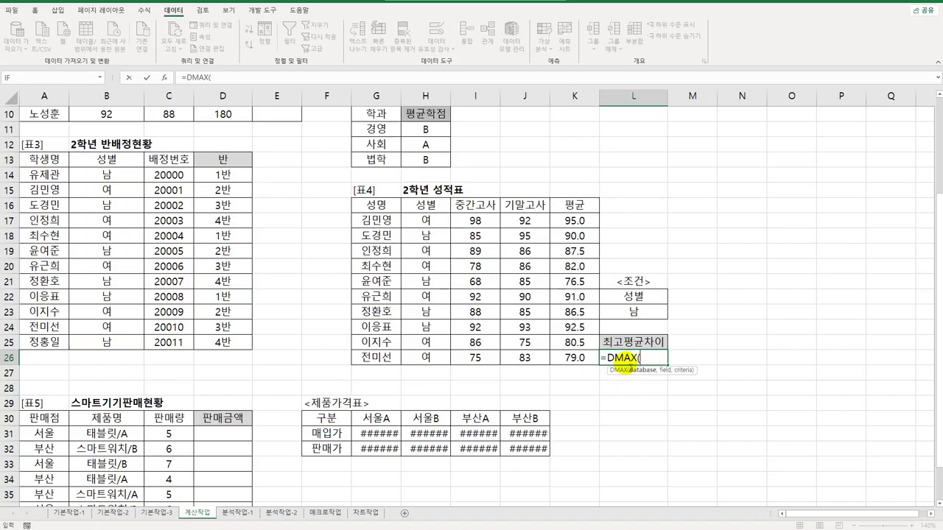
{"action": "left_click", "coordinate": [166, 77]}
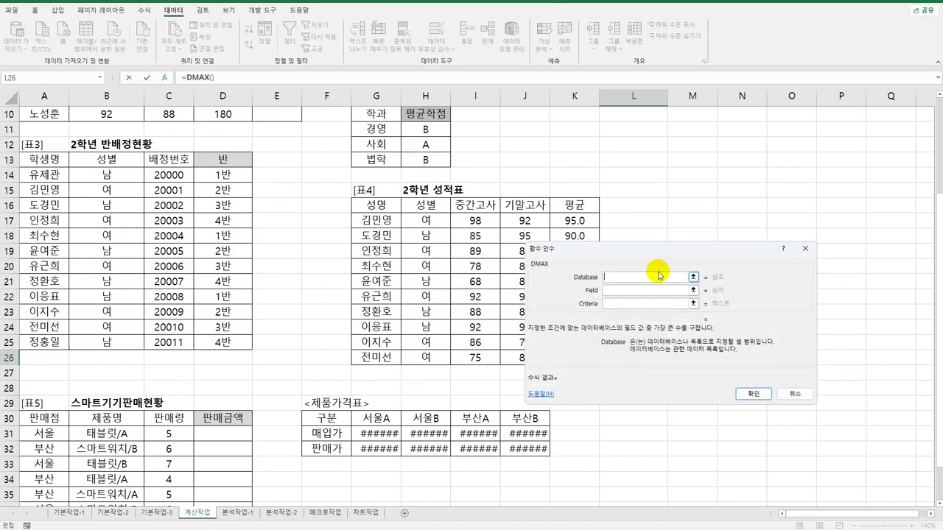
- Set the DMAX Database to G16:K26, Field to K16 and Criteria to H16:H17, and accept the formula
{"action": "left_click_drag", "start_coordinate": [384, 203], "coordinate": [563, 359]}
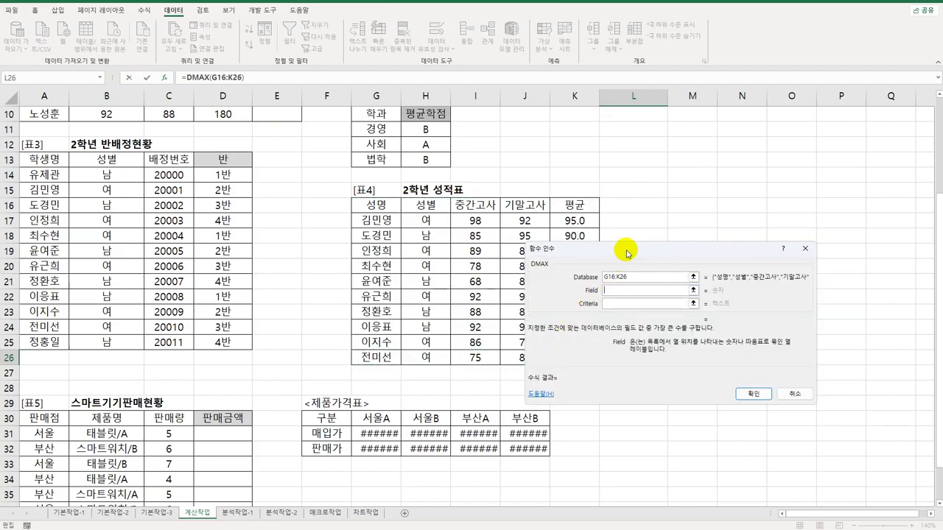
{"action": "left_click_drag", "start_coordinate": [622, 252], "coordinate": [700, 251]}
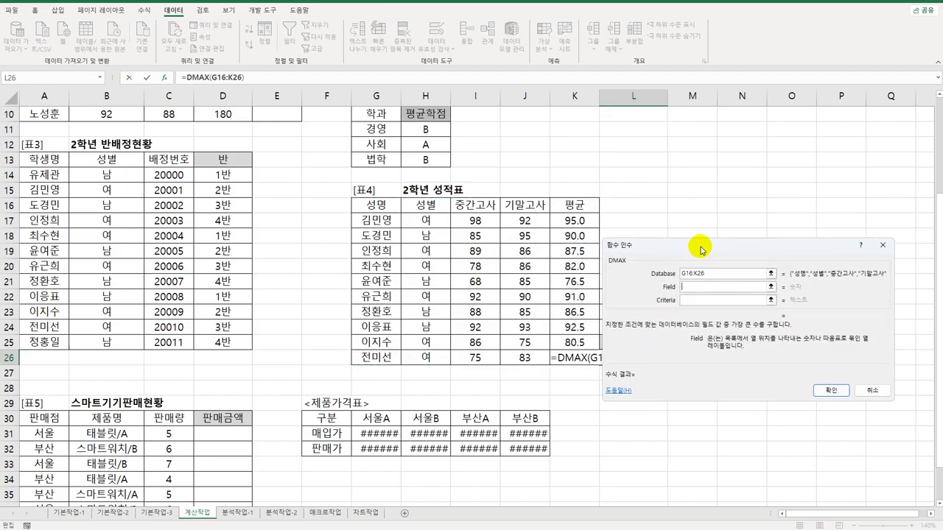
{"action": "left_click", "coordinate": [576, 205]}
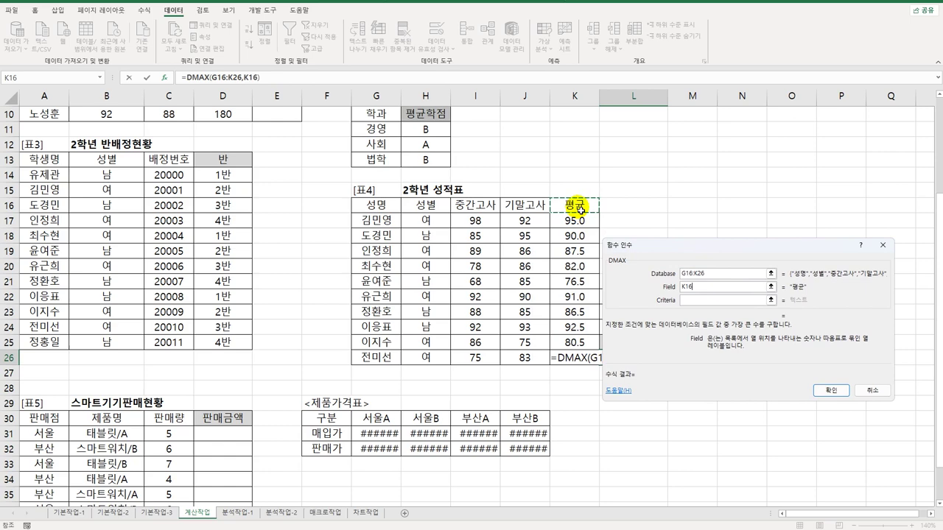
{"action": "left_click", "coordinate": [691, 301]}
{"action": "left_click", "coordinate": [432, 208]}
{"action": "left_click_drag", "start_coordinate": [435, 224], "coordinate": [435, 224]}
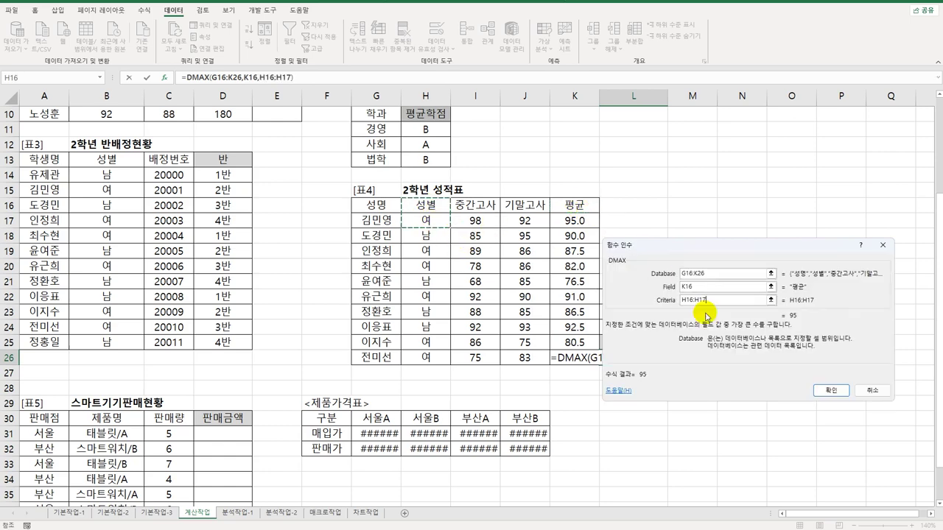
{"action": "left_click", "coordinate": [805, 391]}
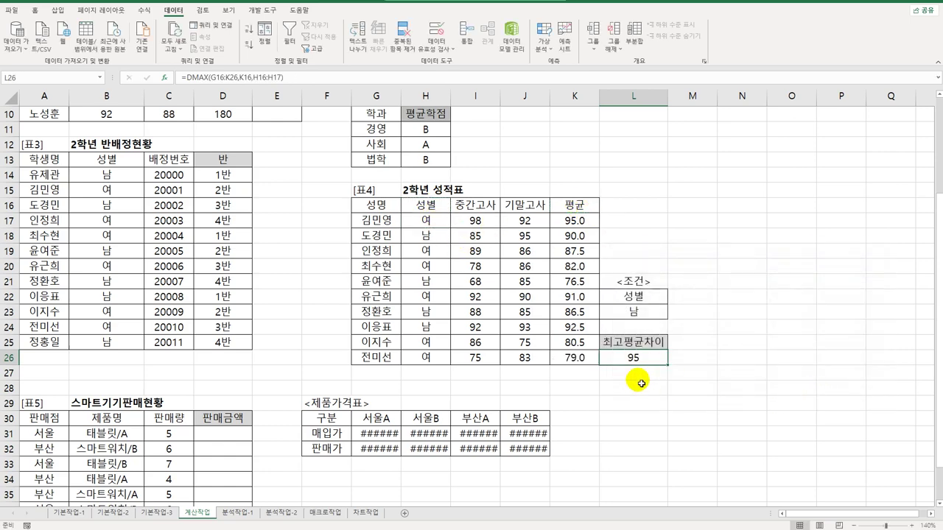
- Append a subtracted DMIN function to the DMAX formula in L26 and open its function arguments dialog
{"action": "double_click", "coordinate": [659, 358]}
{"action": "left_click", "coordinate": [718, 364]}
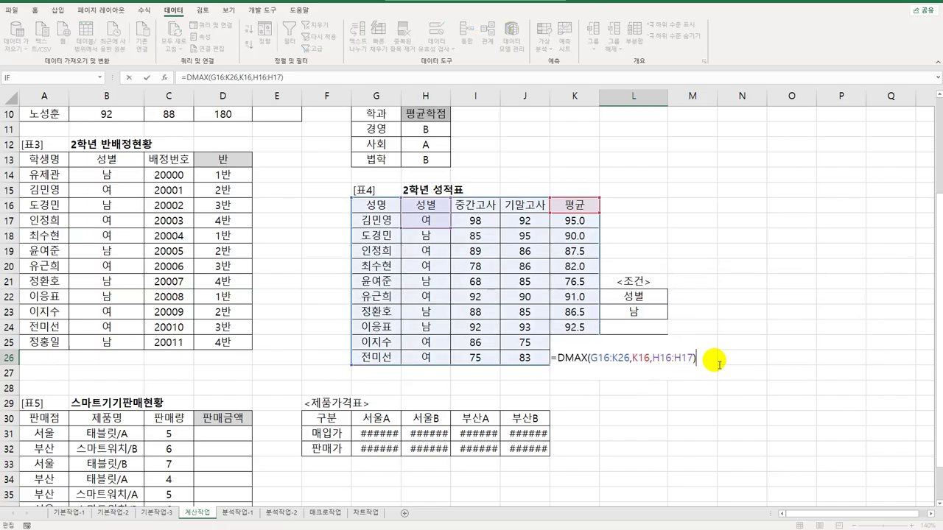
{"action": "type", "text": "-dmin"}
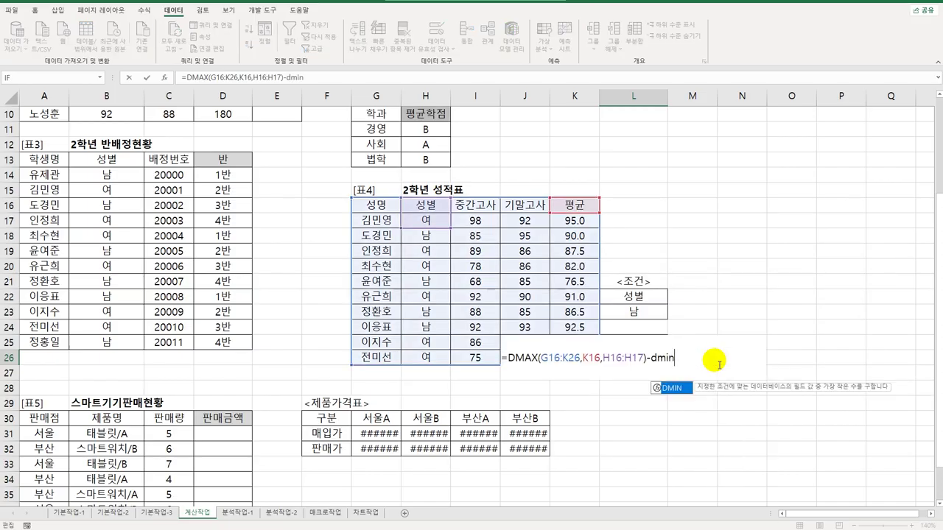
{"action": "key", "text": "Tab"}
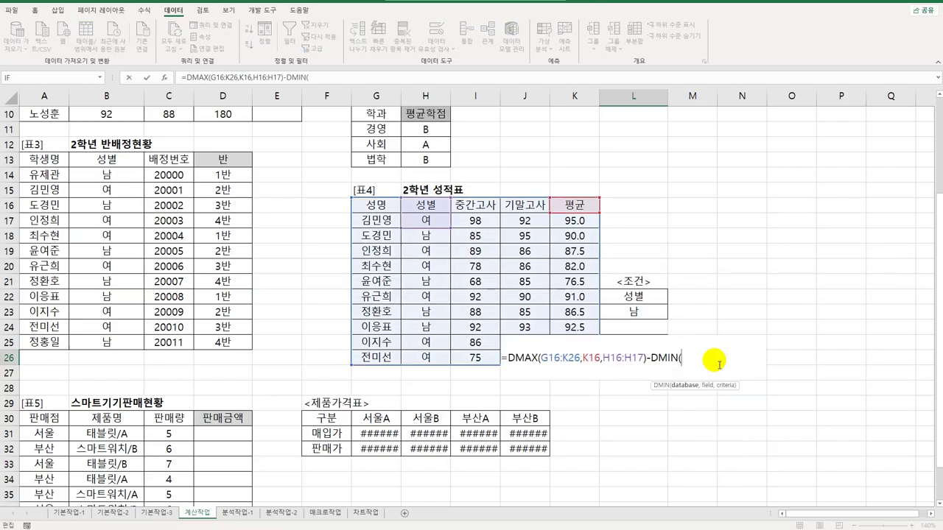
{"action": "left_click", "coordinate": [164, 77]}
- Set the DMIN Database to G16:K26, Field to K16 and Criteria to L22:L23, and accept the formula
{"action": "left_click_drag", "start_coordinate": [383, 215], "coordinate": [572, 359]}
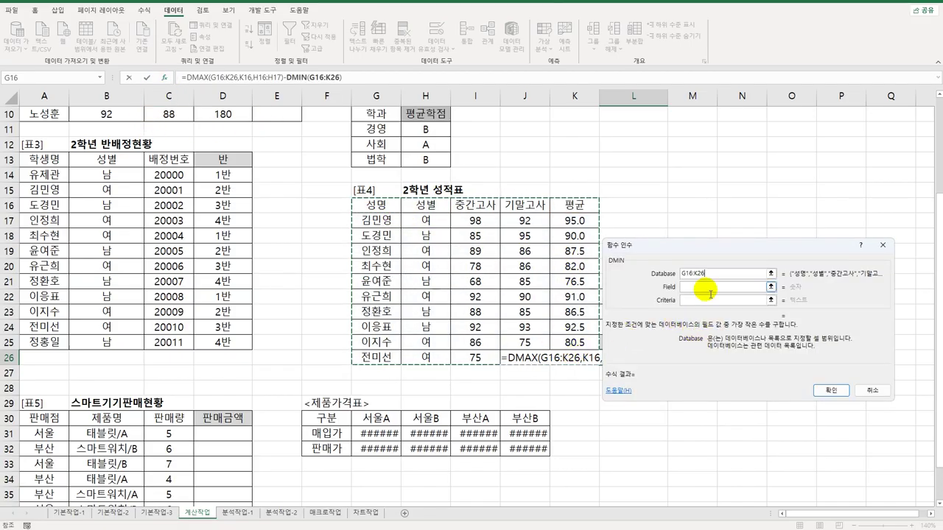
{"action": "left_click", "coordinate": [707, 288]}
{"action": "left_click", "coordinate": [578, 206]}
{"action": "left_click", "coordinate": [696, 300]}
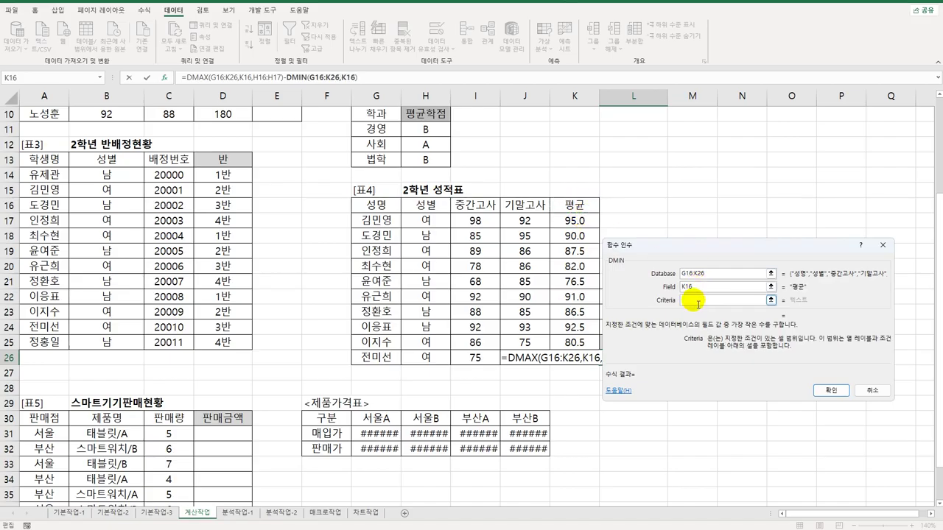
{"action": "left_click_drag", "start_coordinate": [685, 260], "coordinate": [372, 236]}
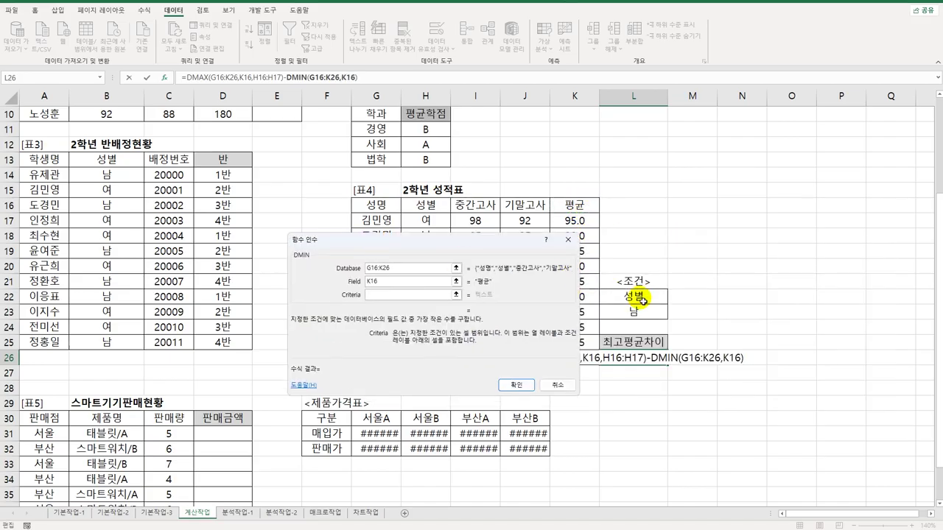
{"action": "left_click_drag", "start_coordinate": [635, 297], "coordinate": [642, 312]}
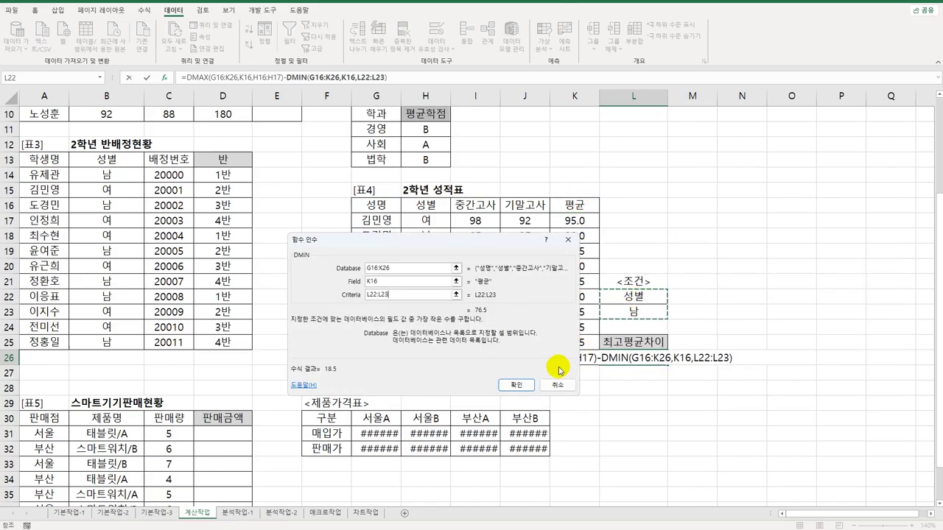
{"action": "left_click", "coordinate": [516, 384]}
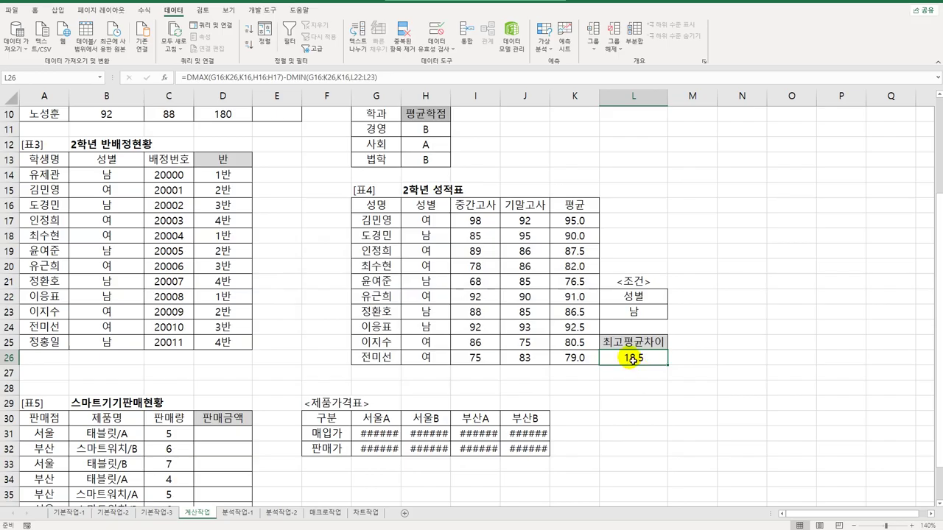
- Wrap the whole DMAX minus DMIN expression in L26 in an ABS function
{"action": "double_click", "coordinate": [632, 359]}
{"action": "left_click", "coordinate": [457, 358]}
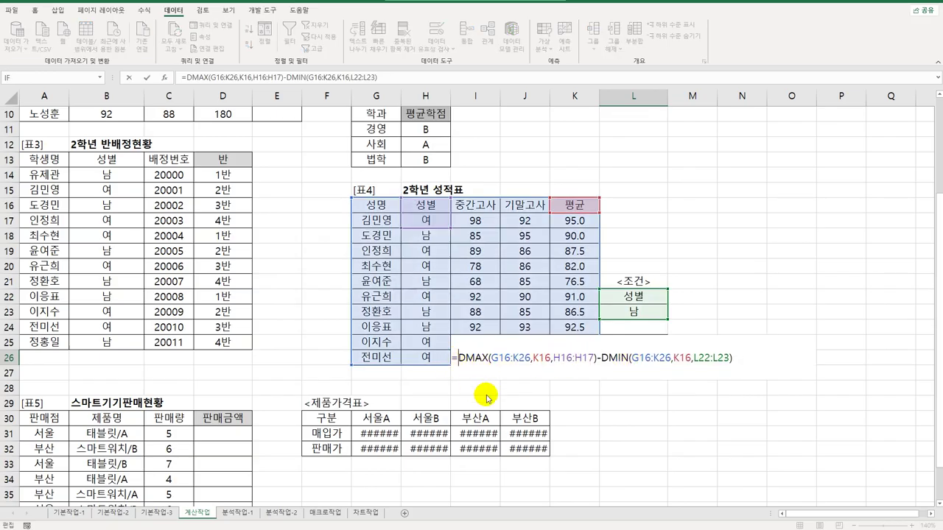
{"action": "type", "text": "abs"}
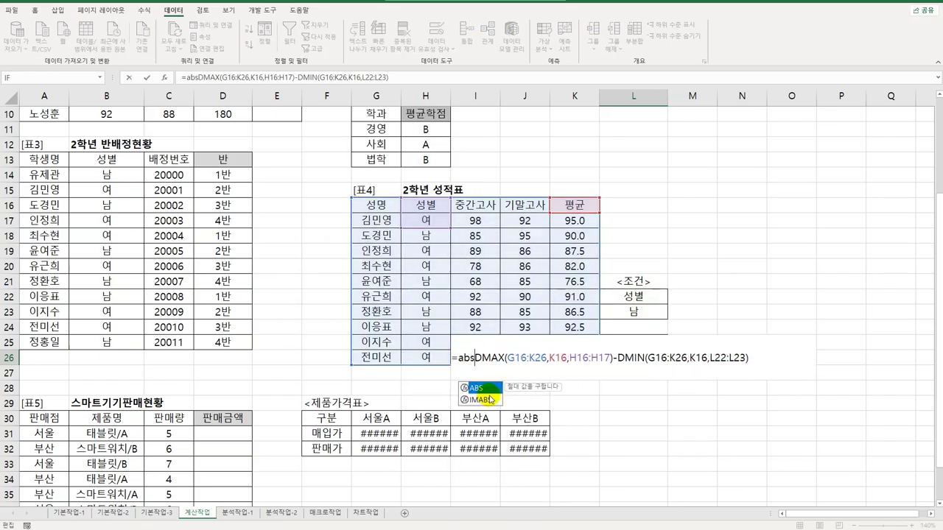
{"action": "double_click", "coordinate": [486, 387]}
{"action": "left_click", "coordinate": [752, 360]}
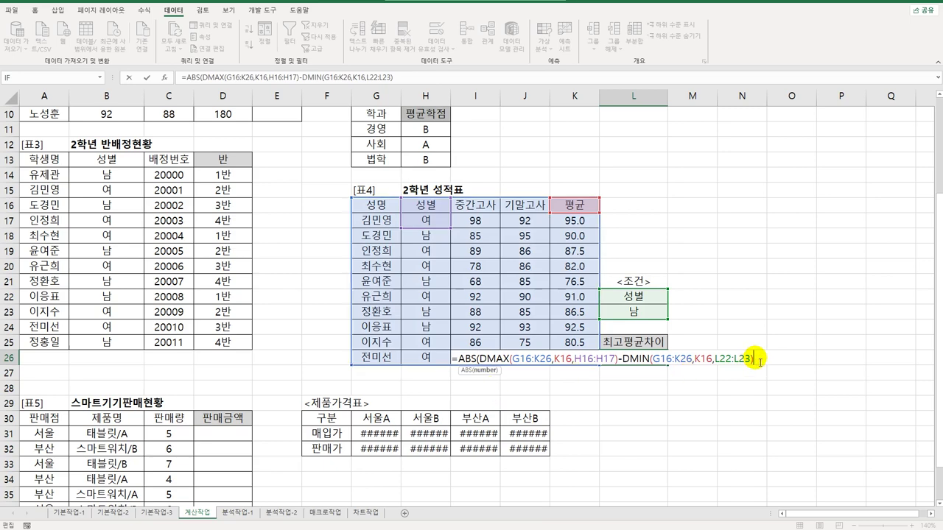
{"action": "key", "text": "Return"}
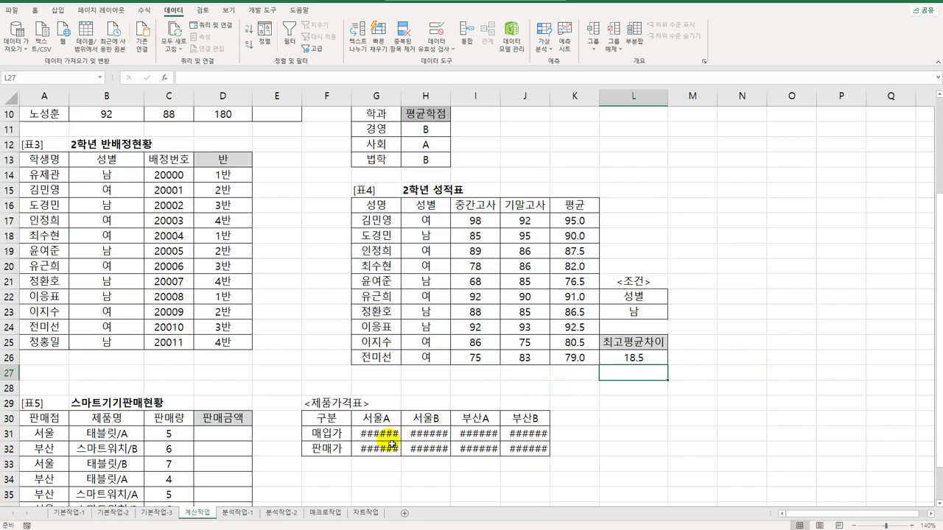
- Fit columns G to J to their contents so the 제품가격표 prices are readable, and narrow column H
{"action": "left_click", "coordinate": [388, 436]}
{"action": "left_click_drag", "start_coordinate": [375, 96], "coordinate": [552, 103]}
{"action": "double_click", "coordinate": [554, 104]}
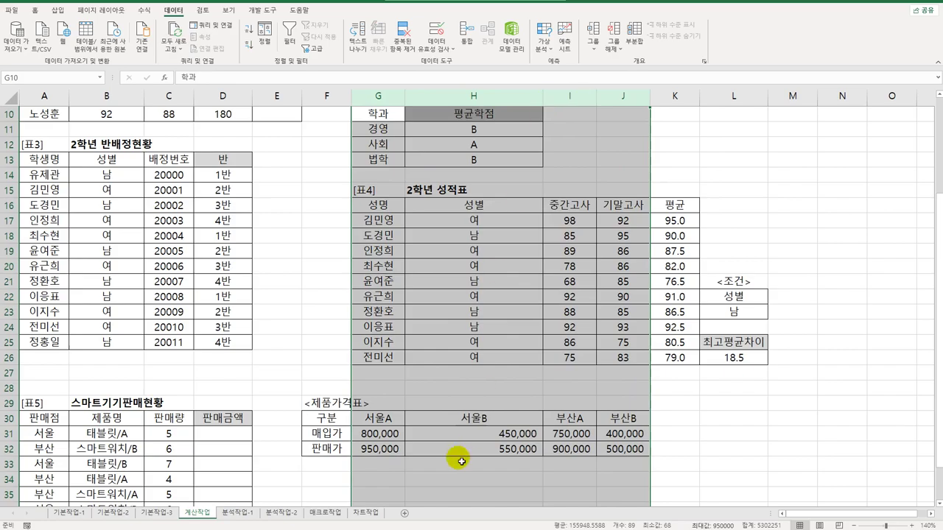
{"action": "left_click", "coordinate": [507, 162]}
{"action": "left_click_drag", "start_coordinate": [543, 95], "coordinate": [478, 111]}
- Examine the 판매점 entries in A31:A38 and the 제품명 entries in B31:B38 of 표5
{"action": "left_click", "coordinate": [235, 435]}
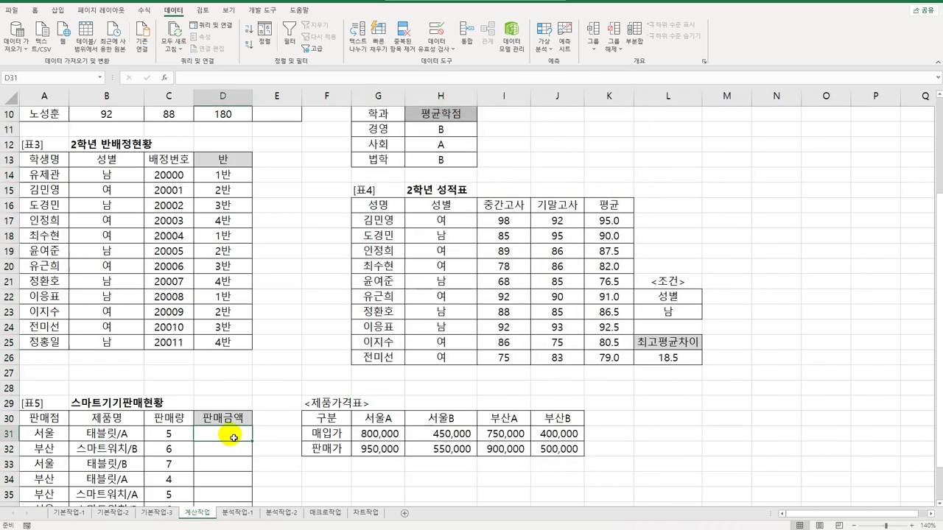
{"action": "scroll", "coordinate": [233, 431], "scroll_direction": "down", "scroll_amount": 3}
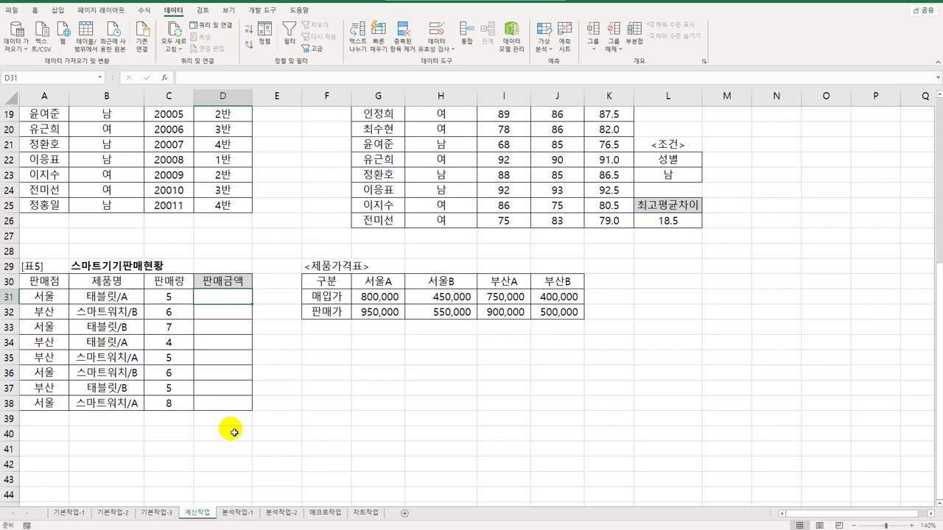
{"action": "left_click", "coordinate": [58, 285]}
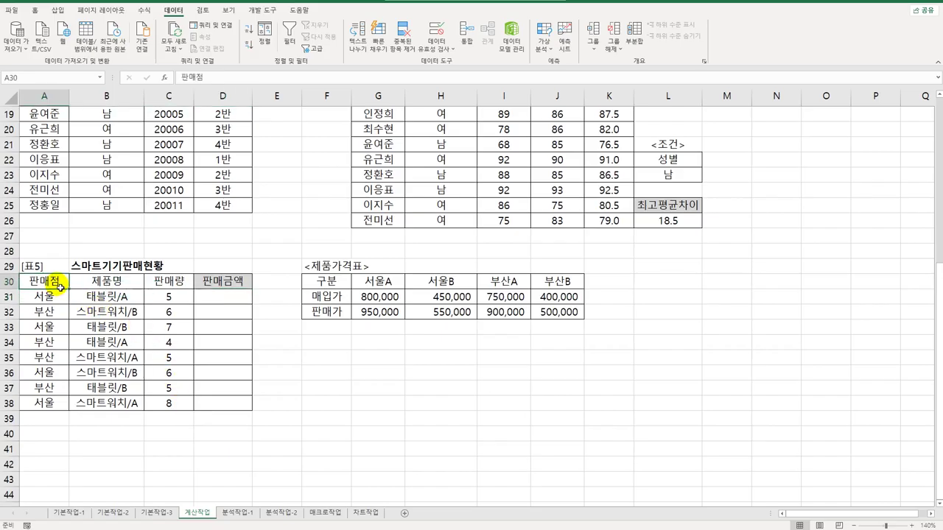
{"action": "left_click_drag", "start_coordinate": [56, 302], "coordinate": [55, 404]}
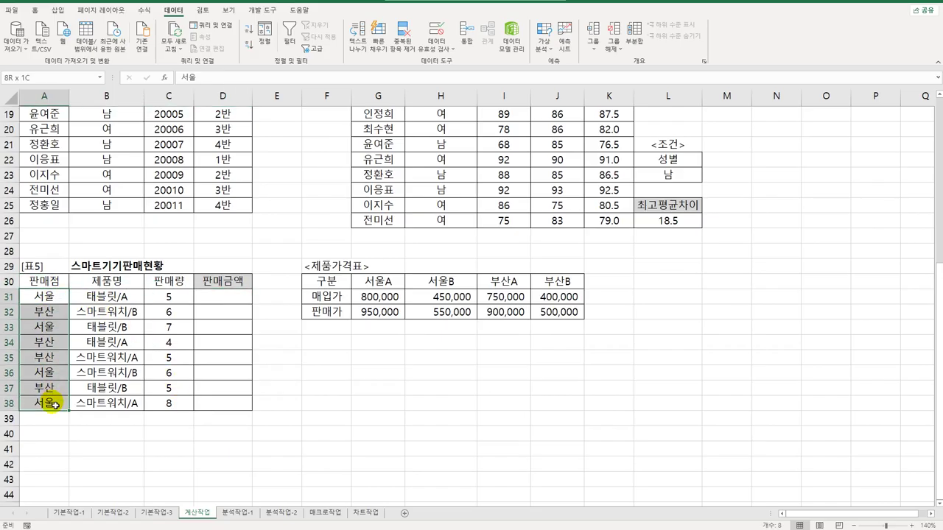
{"action": "left_click", "coordinate": [124, 297]}
{"action": "left_click_drag", "start_coordinate": [124, 297], "coordinate": [112, 408]}
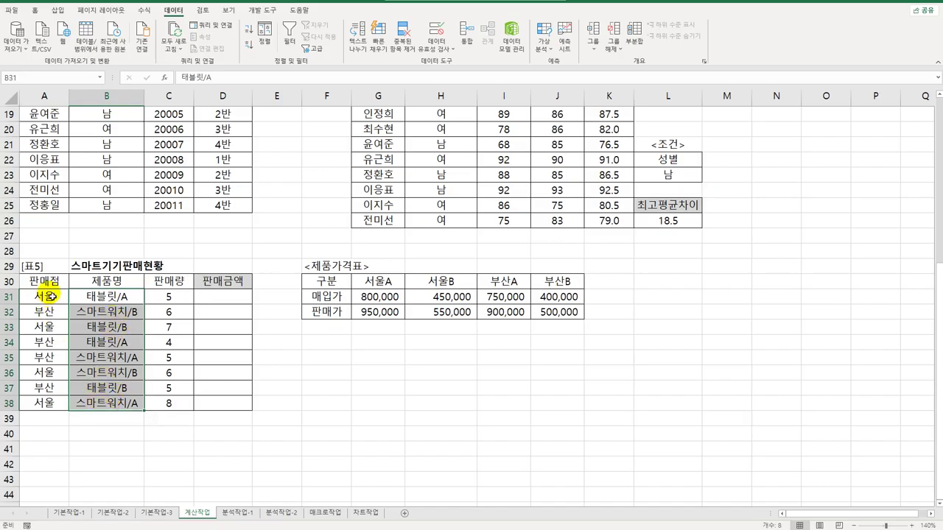
- Compare the 판매점 and 제품명 entries of 표5 with the headings and prices in G30:J32 of the 제품가격표
{"action": "left_click_drag", "start_coordinate": [46, 296], "coordinate": [47, 405]}
{"action": "left_click_drag", "start_coordinate": [124, 297], "coordinate": [126, 404]}
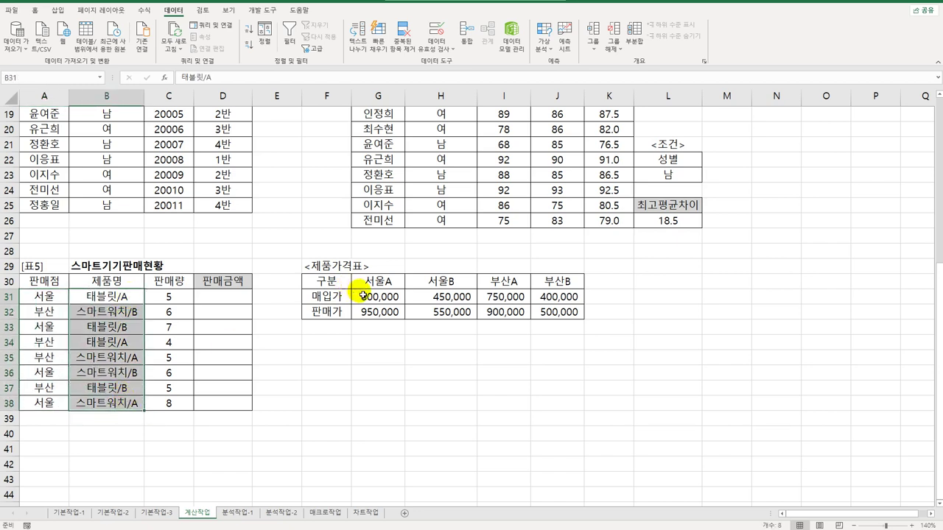
{"action": "left_click_drag", "start_coordinate": [366, 281], "coordinate": [550, 284]}
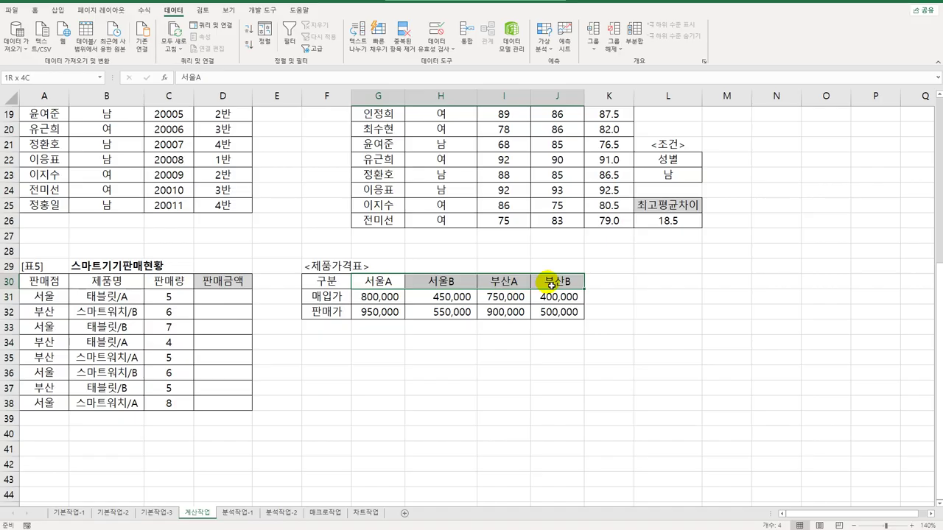
{"action": "left_click_drag", "start_coordinate": [551, 285], "coordinate": [553, 312]}
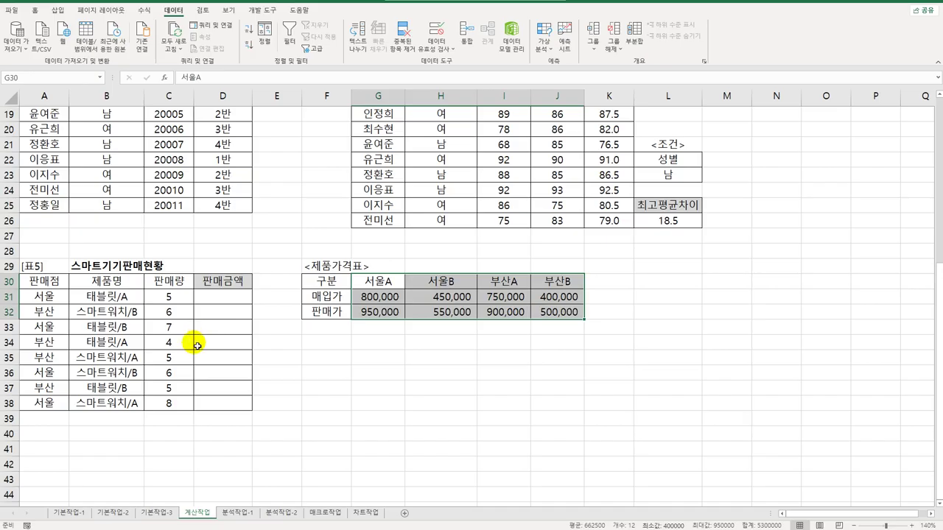
- Extract the last character of the 제품명 with =RIGHT(B31,1) in D31 and fill the formula through D38
{"action": "left_click", "coordinate": [220, 296]}
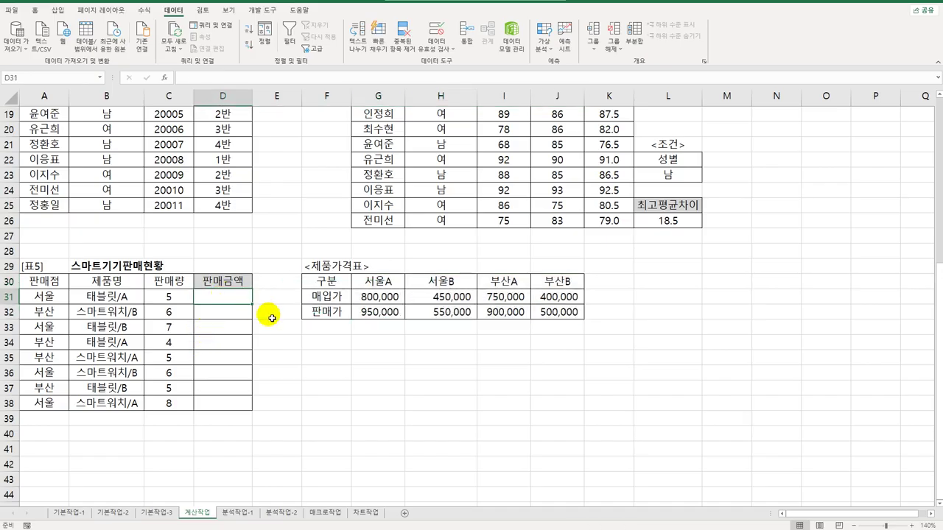
{"action": "type", "text": "="}
{"action": "type", "text": "h"}
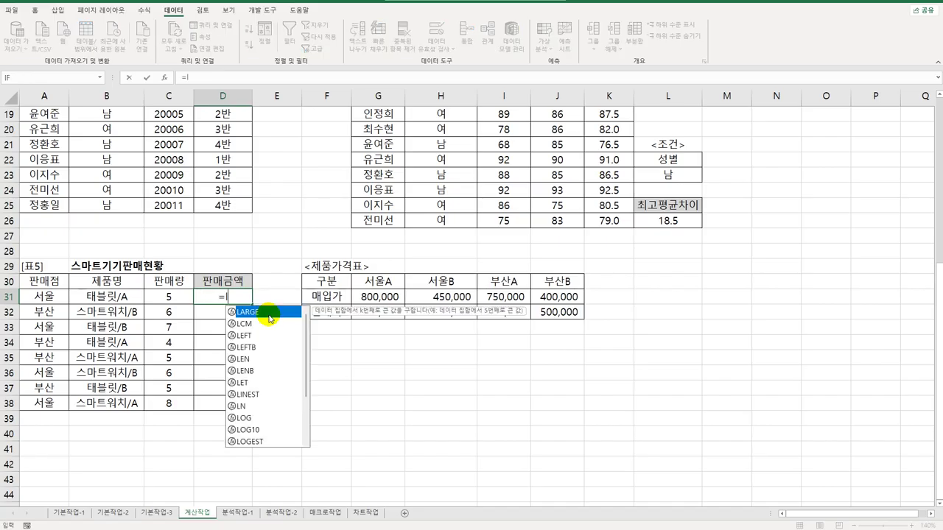
{"action": "key", "text": "BackSpace"}
{"action": "type", "text": "갸"}
{"action": "key", "text": "BackSpace"}
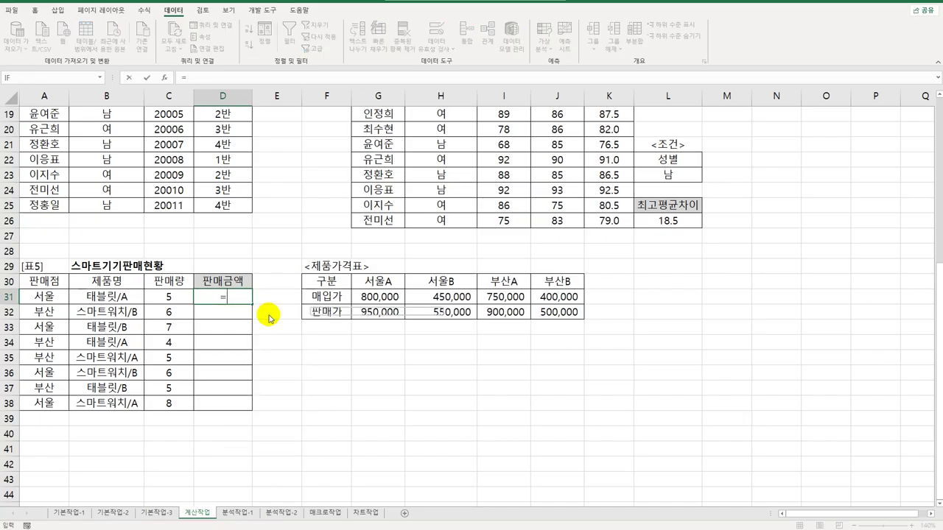
{"action": "type", "text": "ri"}
{"action": "key", "text": "Tab"}
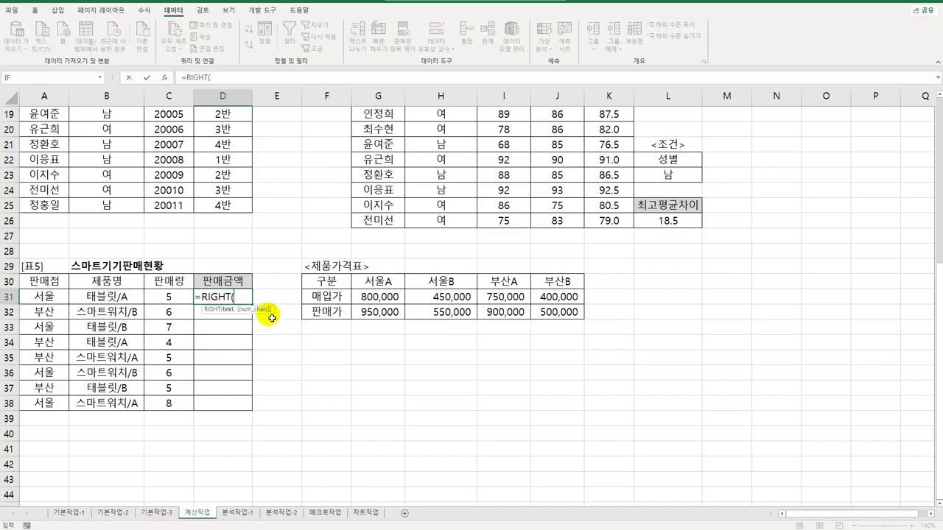
{"action": "left_click", "coordinate": [131, 296]}
{"action": "type", "text": ",1)"}
{"action": "key", "text": "Return"}
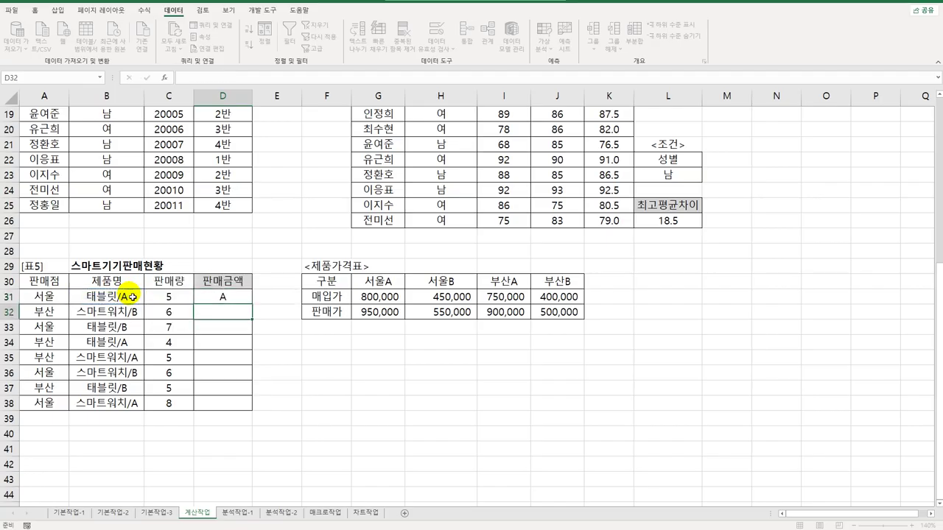
{"action": "left_click", "coordinate": [249, 302]}
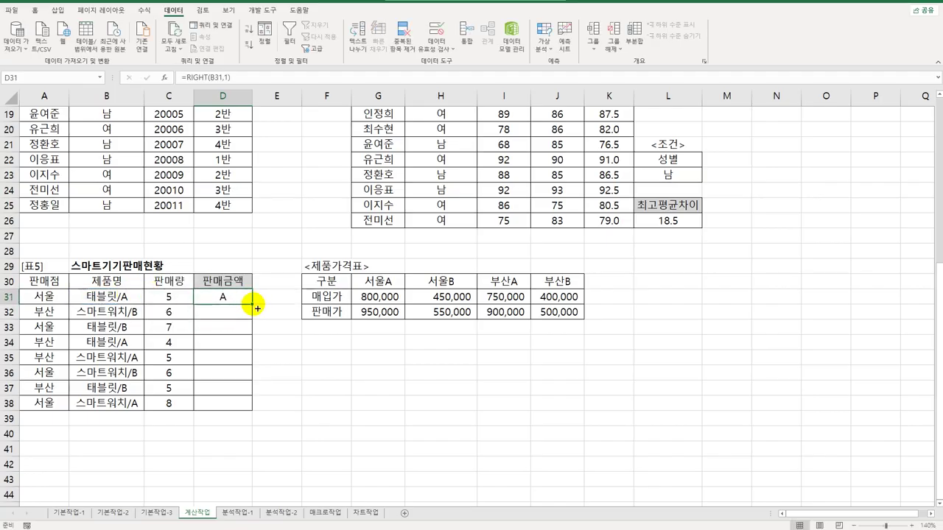
{"action": "left_click_drag", "start_coordinate": [251, 304], "coordinate": [246, 418]}
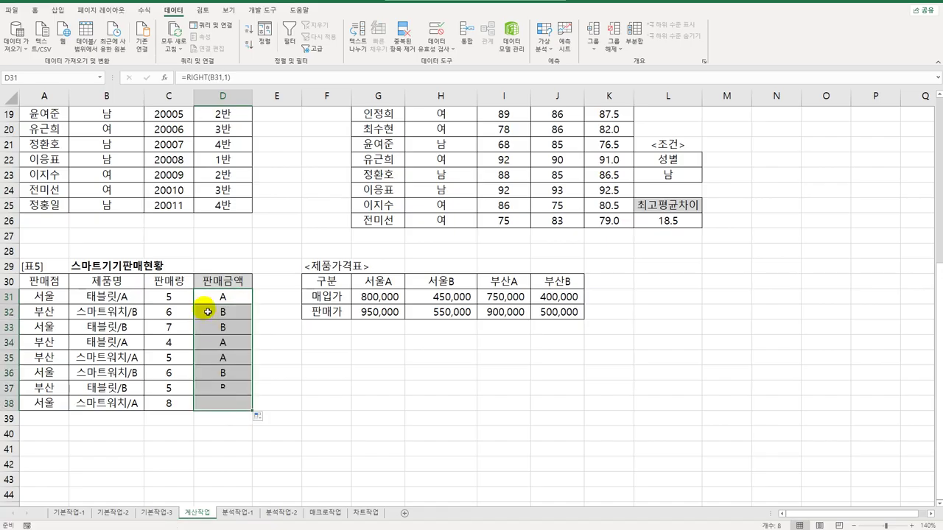
- Join the 판매점 in A31 before the RIGHT function in D31 with & and fill the formula through D38
{"action": "double_click", "coordinate": [221, 297]}
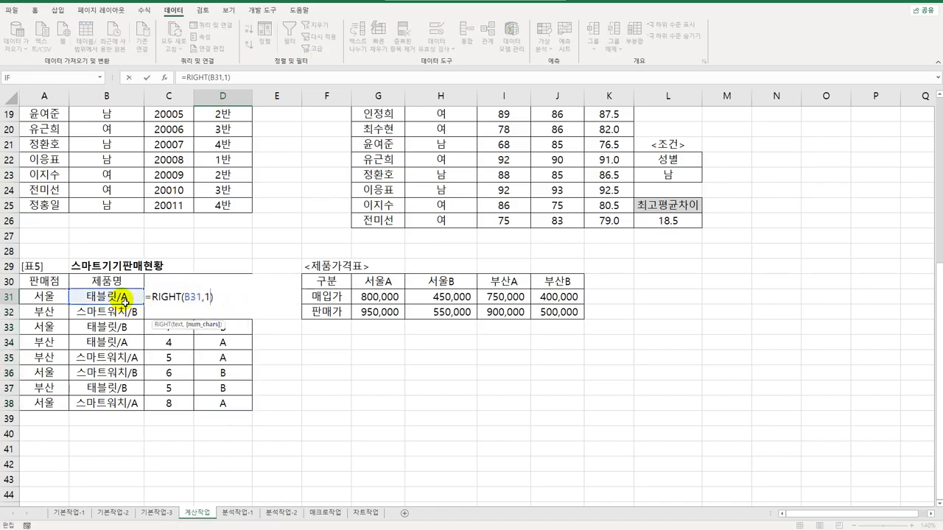
{"action": "left_click", "coordinate": [151, 297]}
{"action": "left_click", "coordinate": [44, 297]}
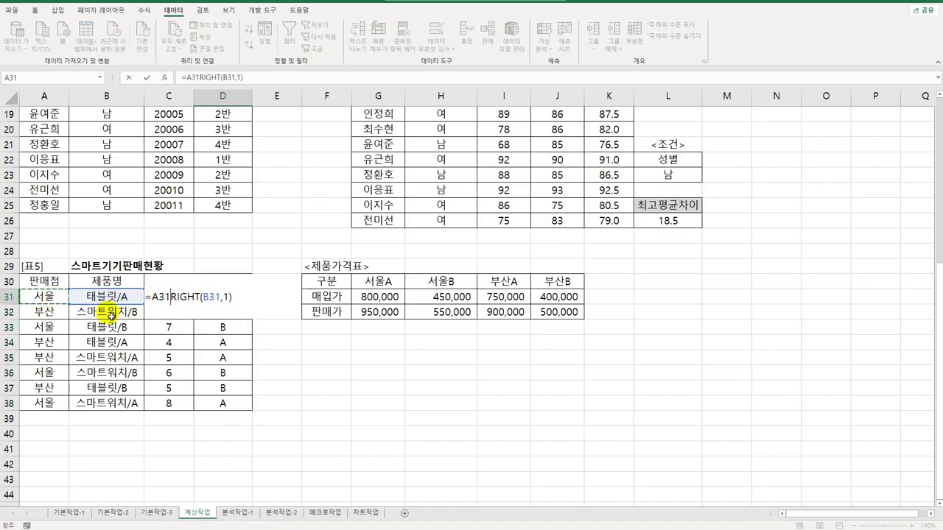
{"action": "type", "text": "&"}
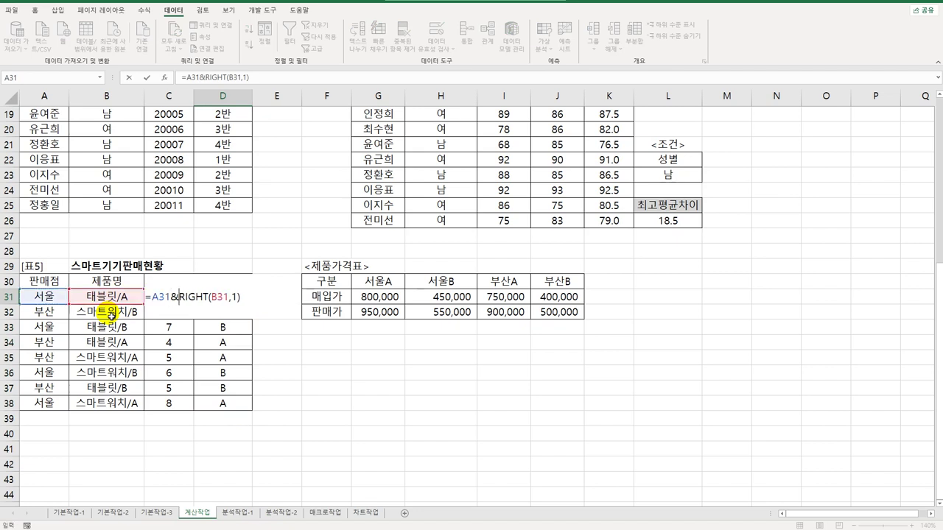
{"action": "key", "text": "Return"}
{"action": "left_click", "coordinate": [221, 298]}
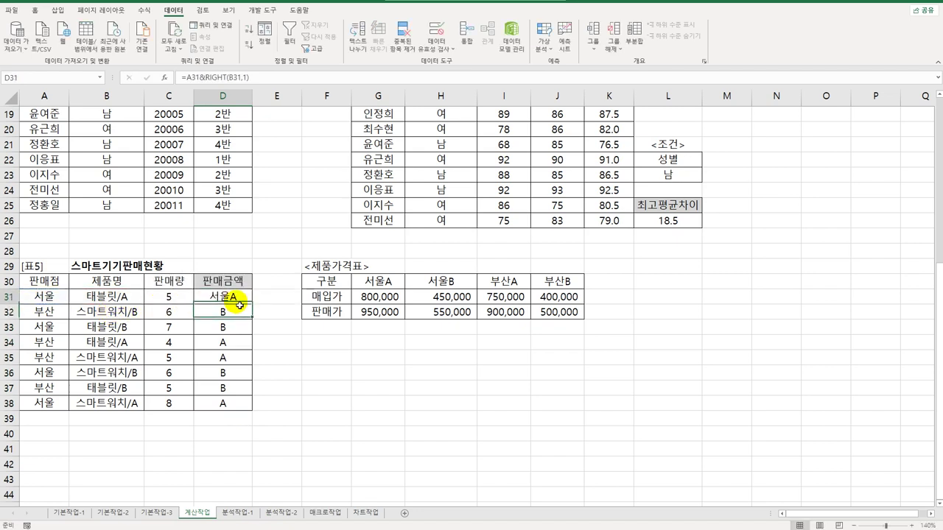
{"action": "left_click_drag", "start_coordinate": [253, 304], "coordinate": [246, 406]}
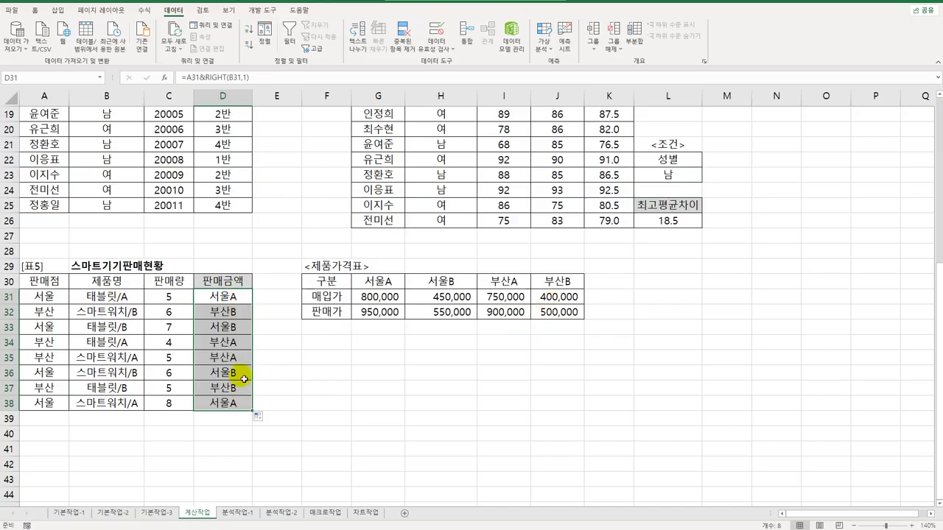
- Wrap the D31 expression in HLOOKUP as its lookup value, with $G$30:$J$32 as the absolute table array
{"action": "double_click", "coordinate": [221, 298]}
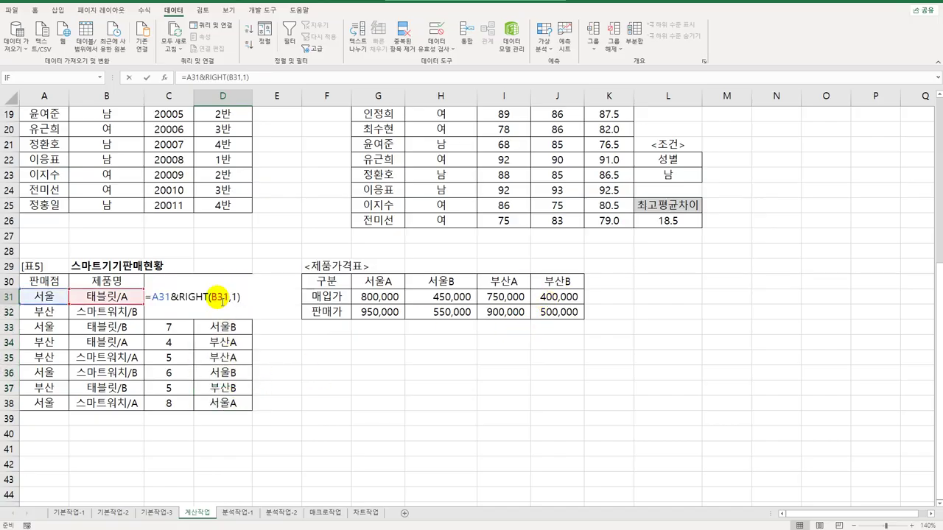
{"action": "left_click", "coordinate": [151, 299]}
{"action": "type", "text": "hl"}
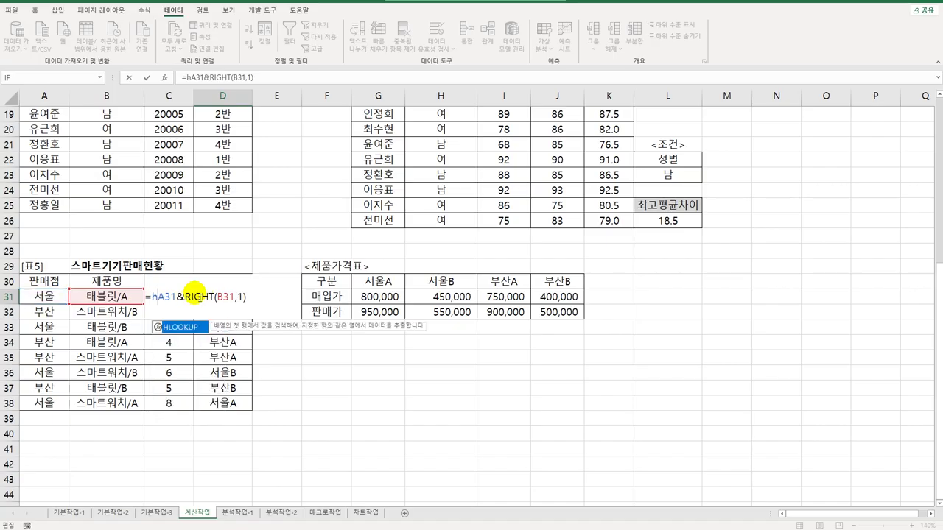
{"action": "key", "text": "Tab"}
{"action": "left_click", "coordinate": [291, 297]}
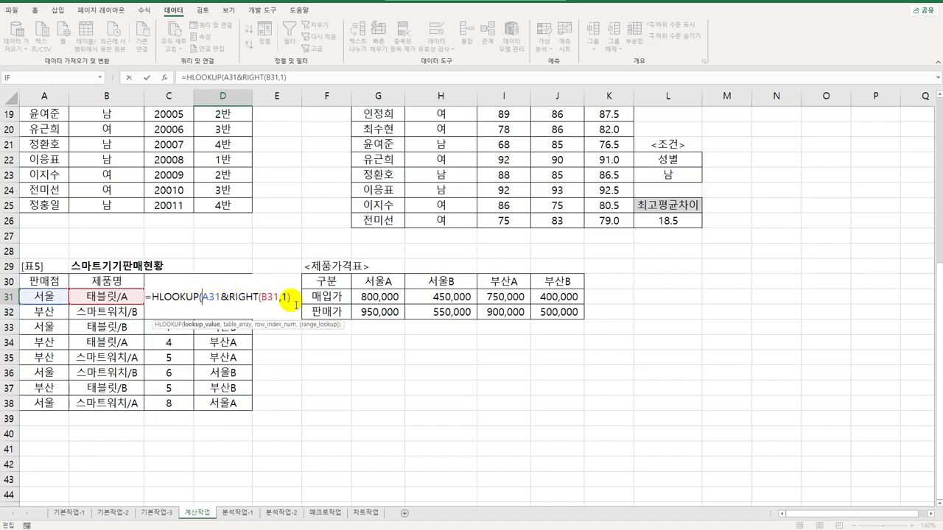
{"action": "type", "text": ","}
{"action": "left_click_drag", "start_coordinate": [370, 280], "coordinate": [554, 321]}
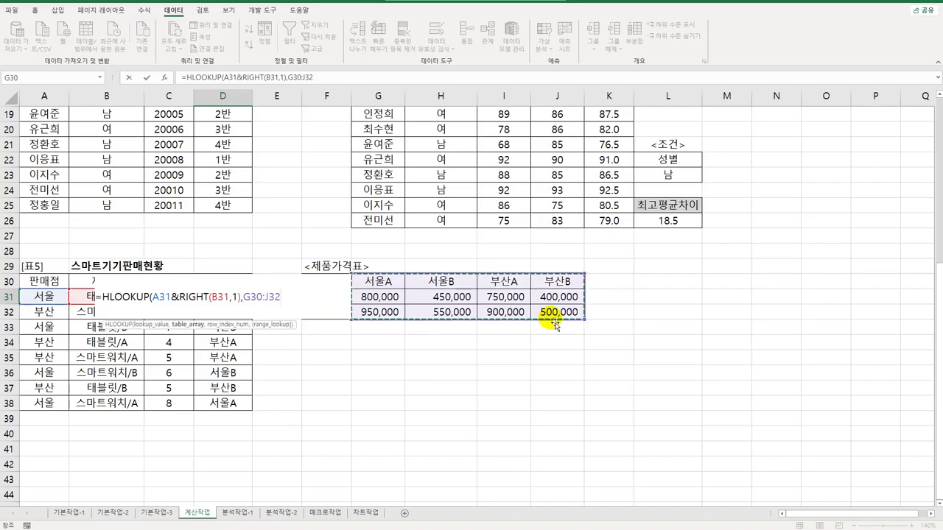
{"action": "key", "text": "F4"}
{"action": "type", "text": ","}
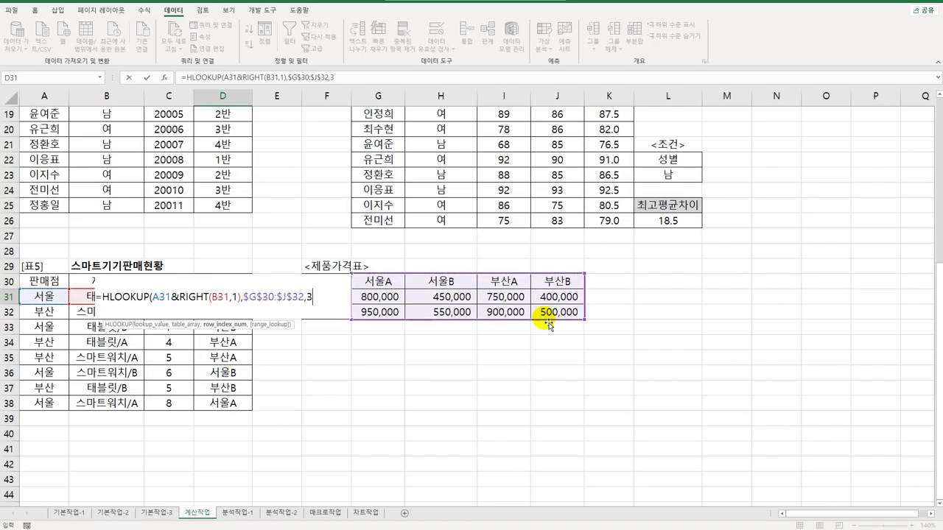
- Complete the HLOOKUP in D31 with row index 3 and exact match FALSE, and fill the formula through D38
{"action": "type", "text": "3,"}
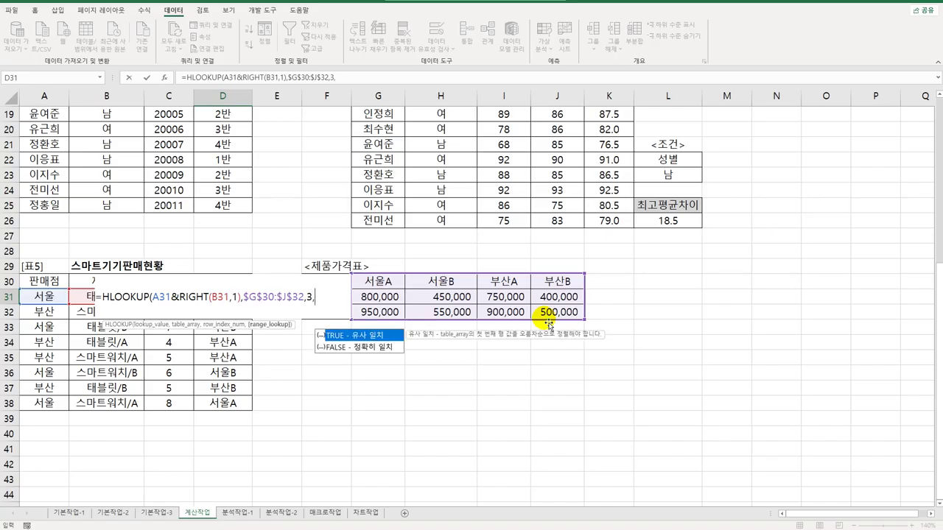
{"action": "key", "text": "Down"}
{"action": "key", "text": "Tab"}
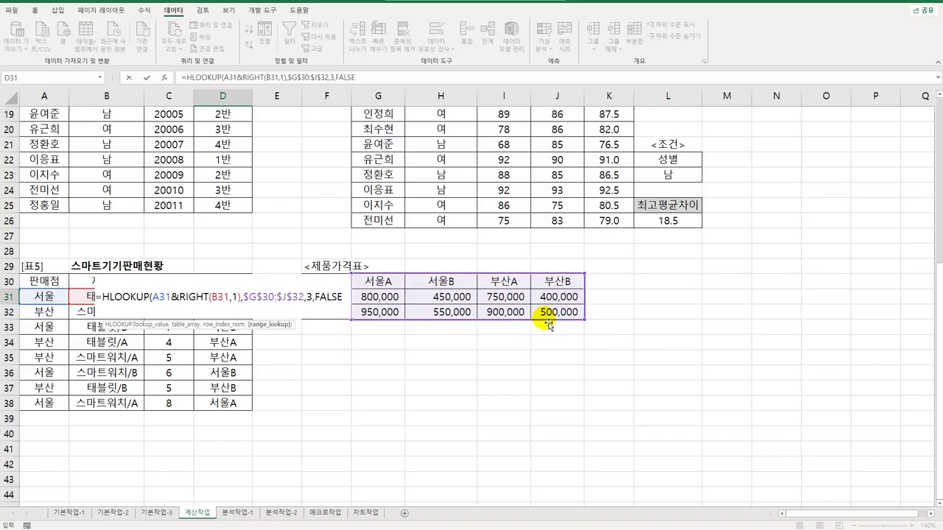
{"action": "type", "text": ")"}
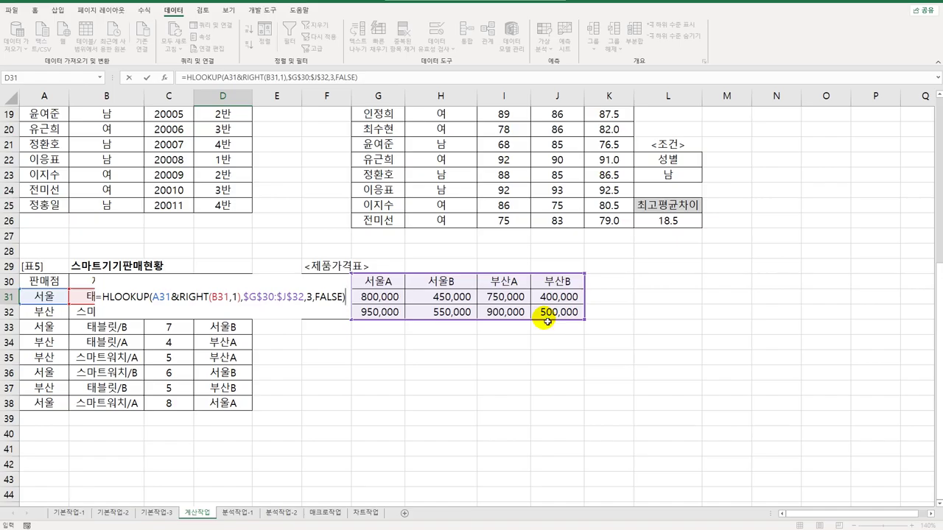
{"action": "key", "text": "Return"}
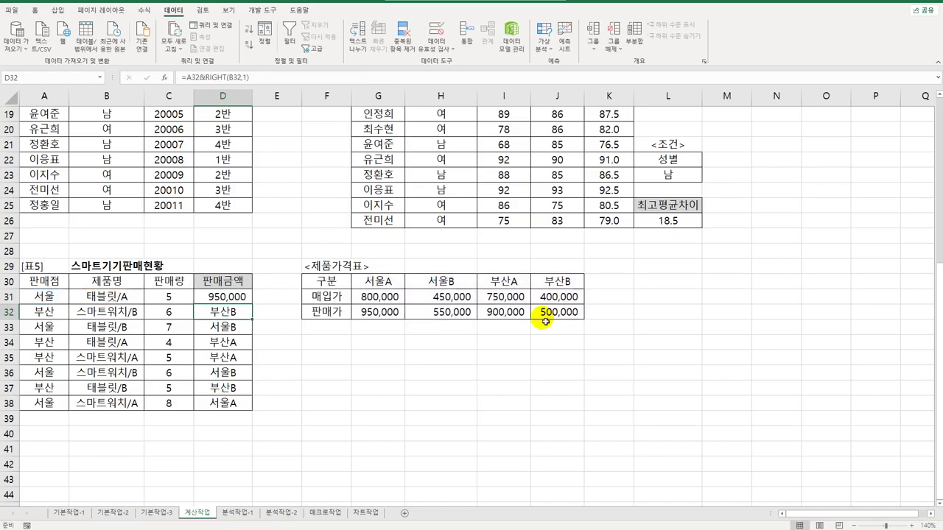
{"action": "left_click", "coordinate": [247, 298]}
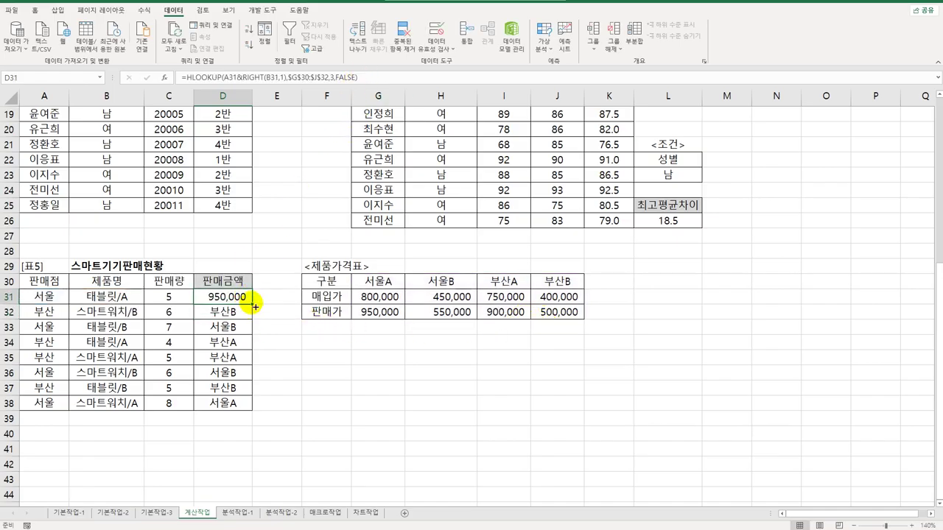
{"action": "left_click_drag", "start_coordinate": [251, 303], "coordinate": [254, 416]}
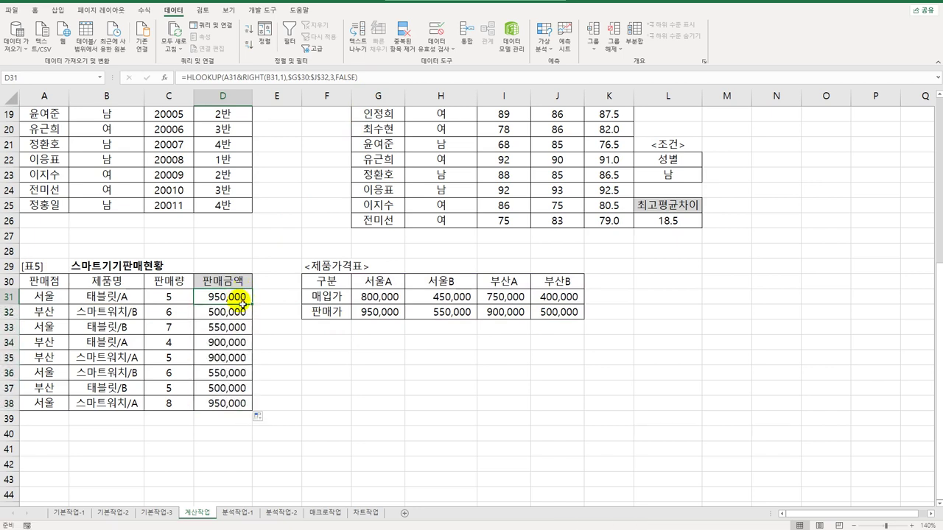
- Multiply the HLOOKUP price in D31 by the 판매량 in C31 and fill the formula through D38
{"action": "double_click", "coordinate": [237, 296]}
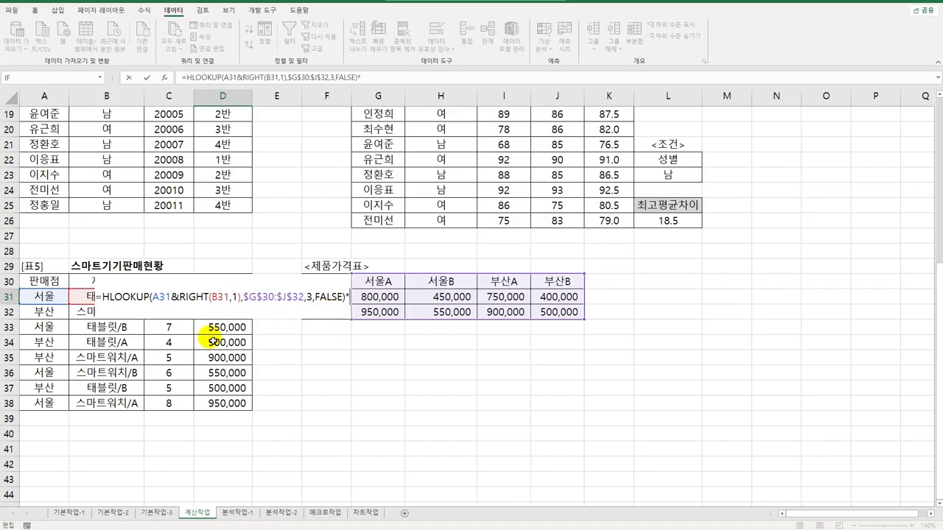
{"action": "left_click", "coordinate": [185, 329]}
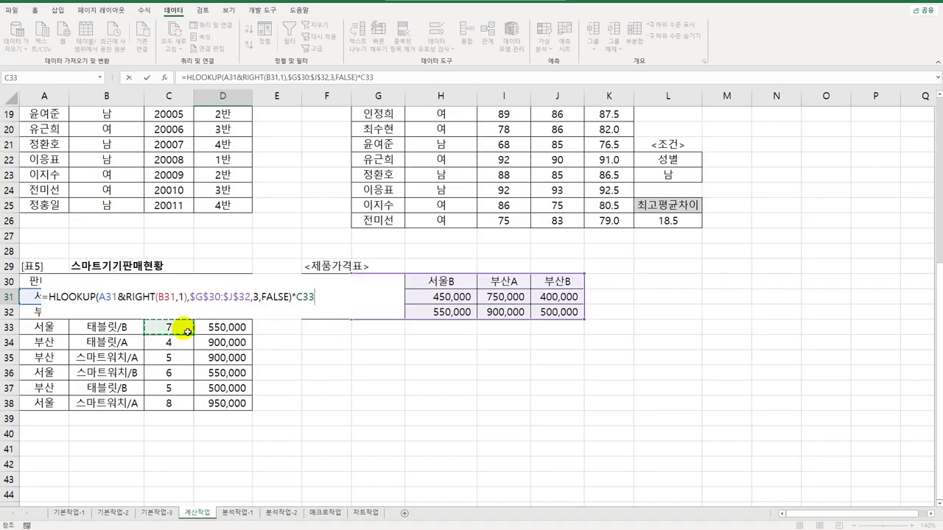
{"action": "key", "text": "Up"}
{"action": "key", "text": "Up"}
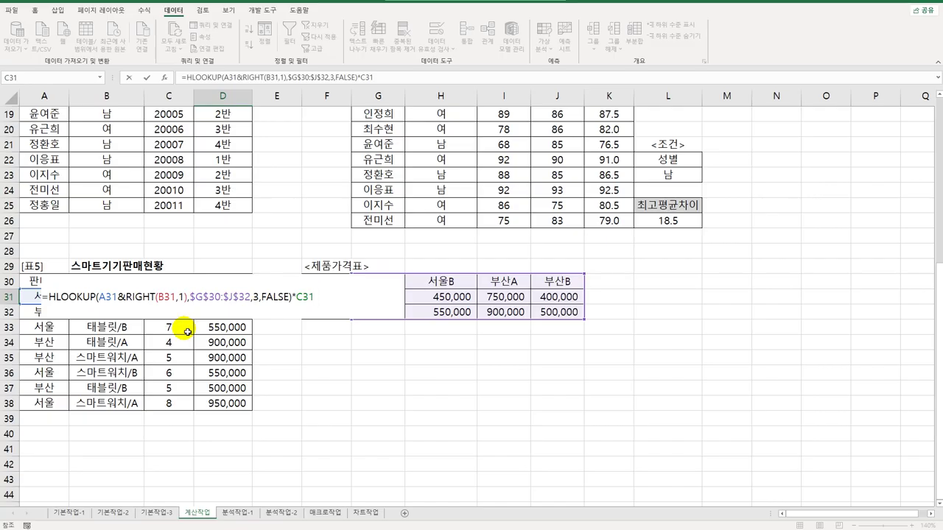
{"action": "key", "text": "Return"}
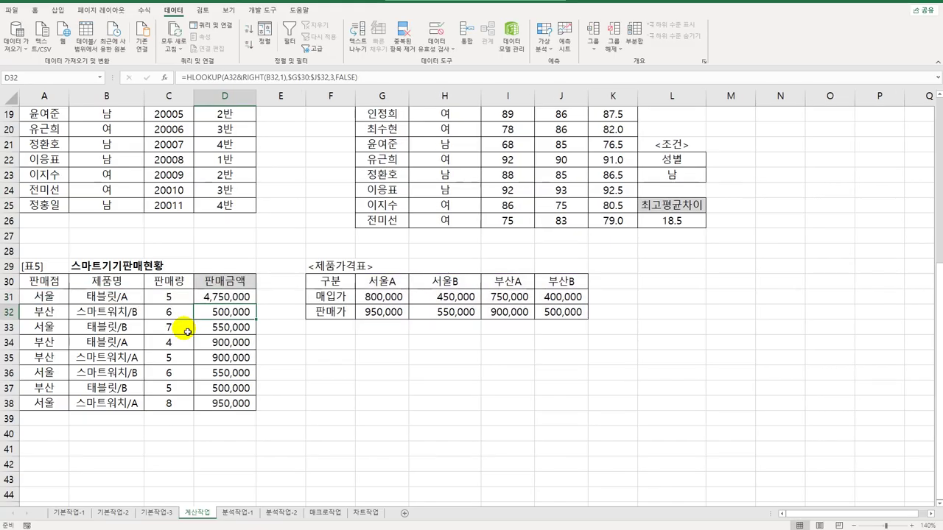
{"action": "left_click", "coordinate": [243, 297]}
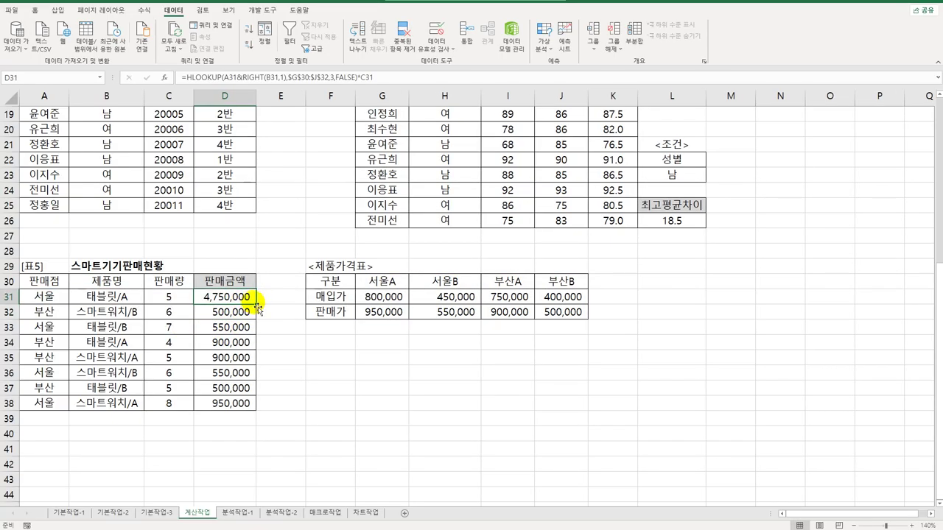
{"action": "double_click", "coordinate": [258, 303]}
{"action": "left_click", "coordinate": [246, 298]}
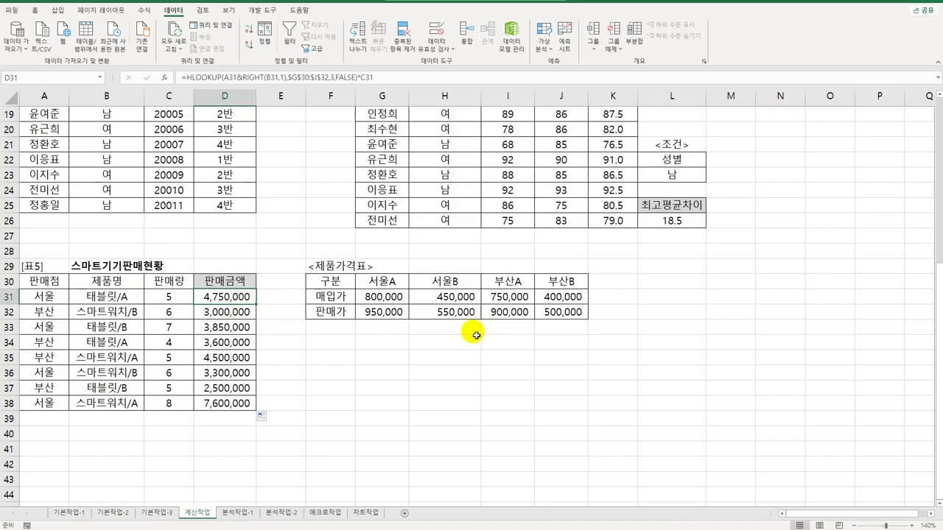
- Review the tables on the 계산작업 sheet and examine the 최고평균차이 formula in L26
{"action": "scroll", "coordinate": [692, 416], "scroll_direction": "up", "scroll_amount": 6}
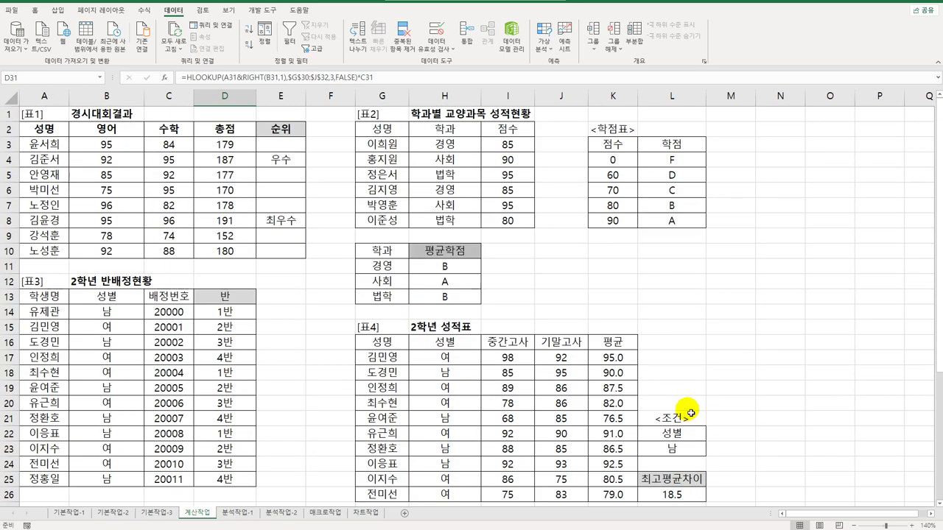
{"action": "scroll", "coordinate": [691, 412], "scroll_direction": "down", "scroll_amount": 3}
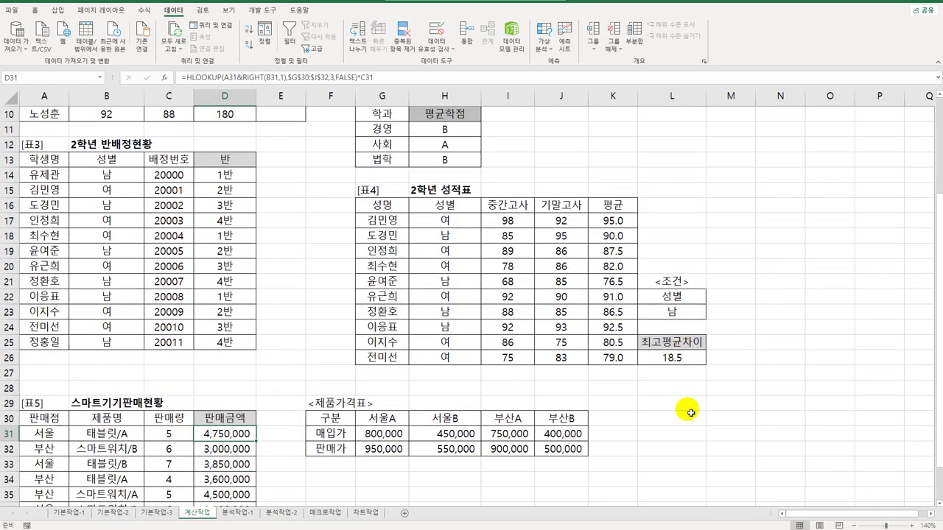
{"action": "left_click", "coordinate": [693, 366]}
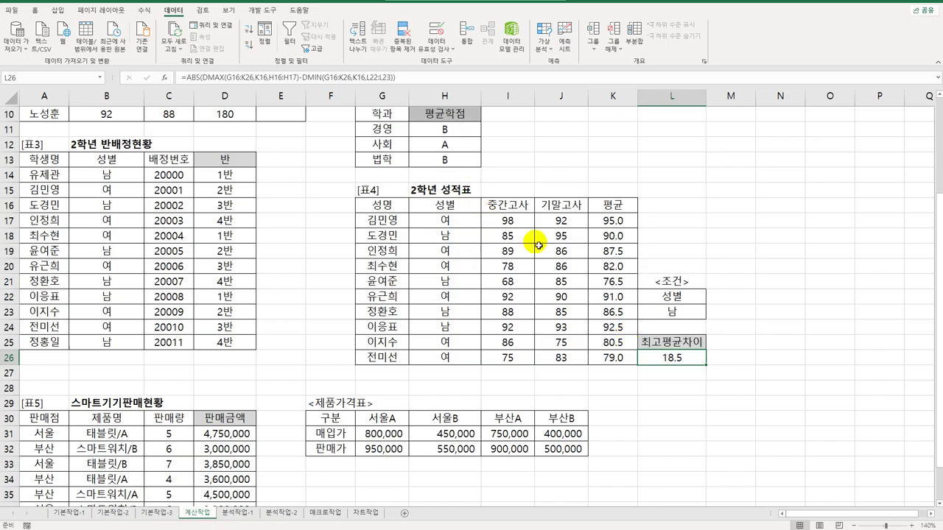
- Replace DMIN with DMAX in the second part of the 최고평균차이 formula in L26
{"action": "left_click", "coordinate": [272, 78]}
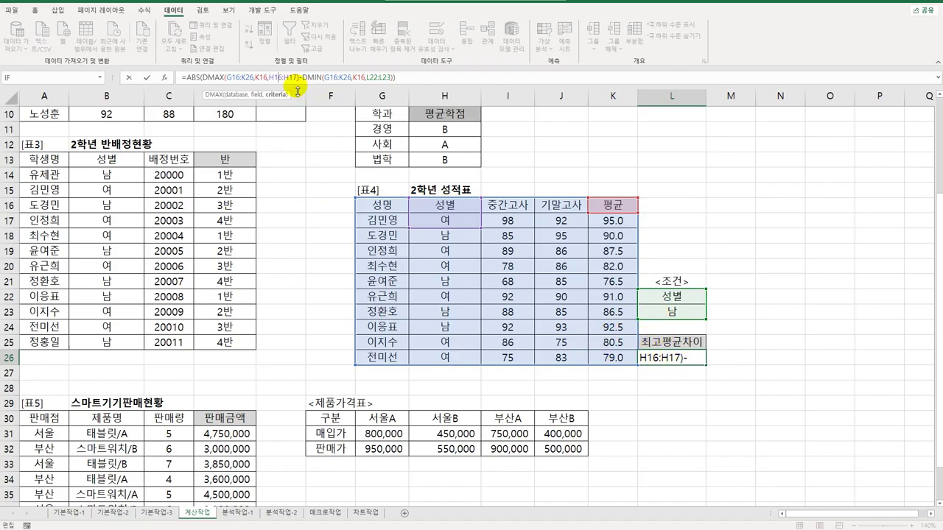
{"action": "double_click", "coordinate": [314, 77]}
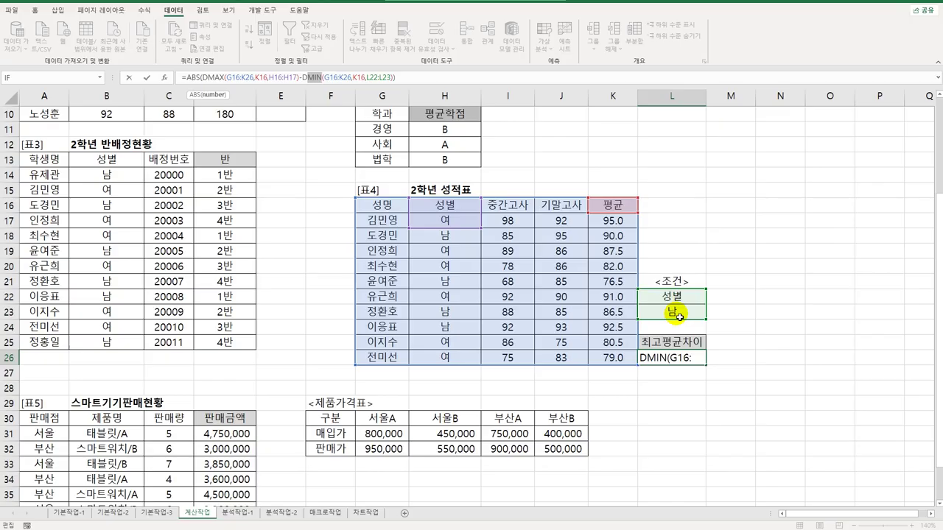
{"action": "type", "text": "Dma"}
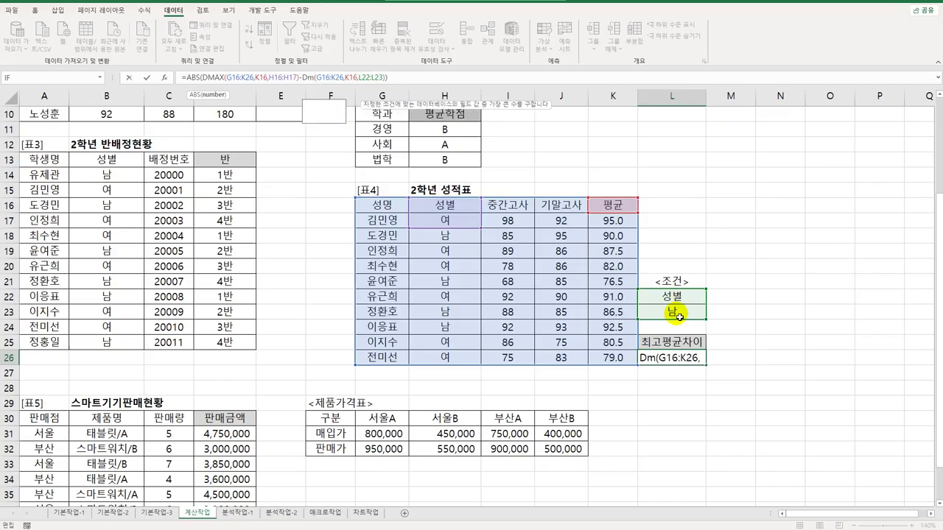
{"action": "type", "text": "X"}
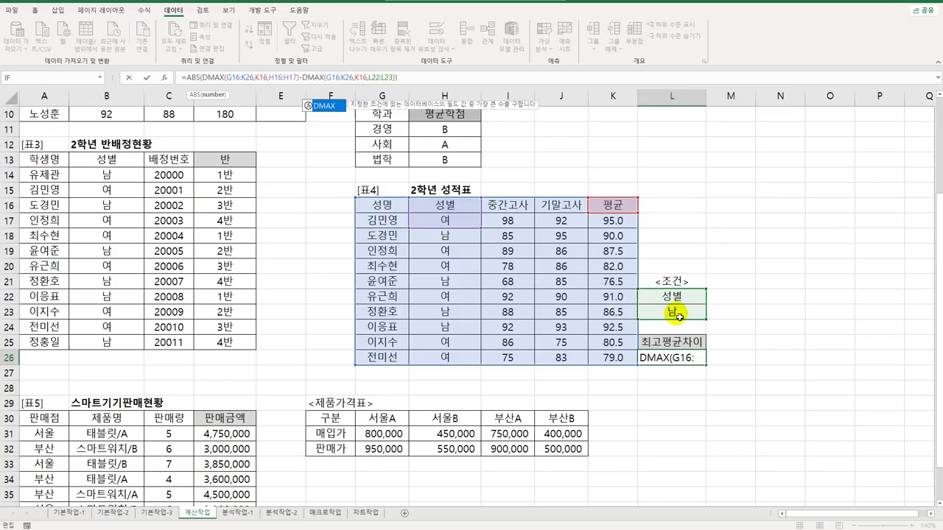
{"action": "key", "text": "Return"}
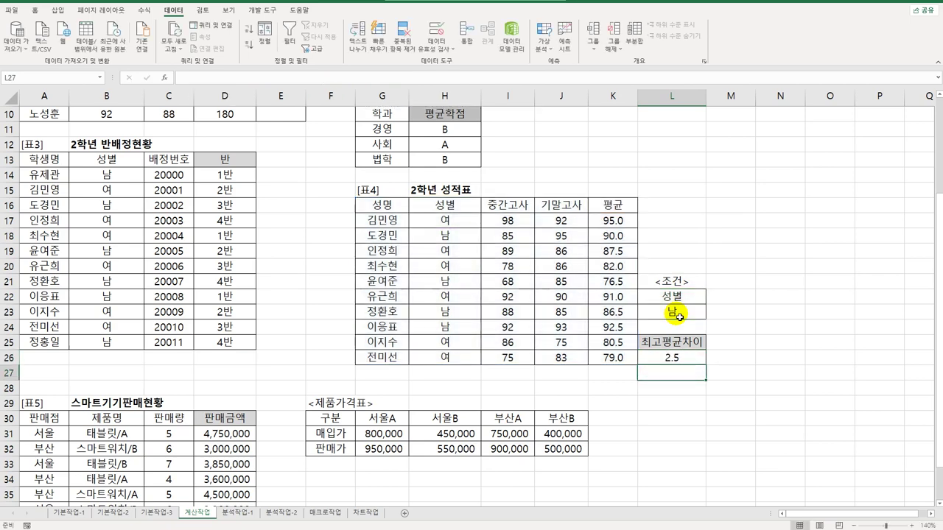
- Examine the two DMAX parts of the L26 formula with their H16:H17 and L22:L23 criteria, and review the tables on the sheet
{"action": "left_click", "coordinate": [673, 358]}
{"action": "double_click", "coordinate": [673, 359]}
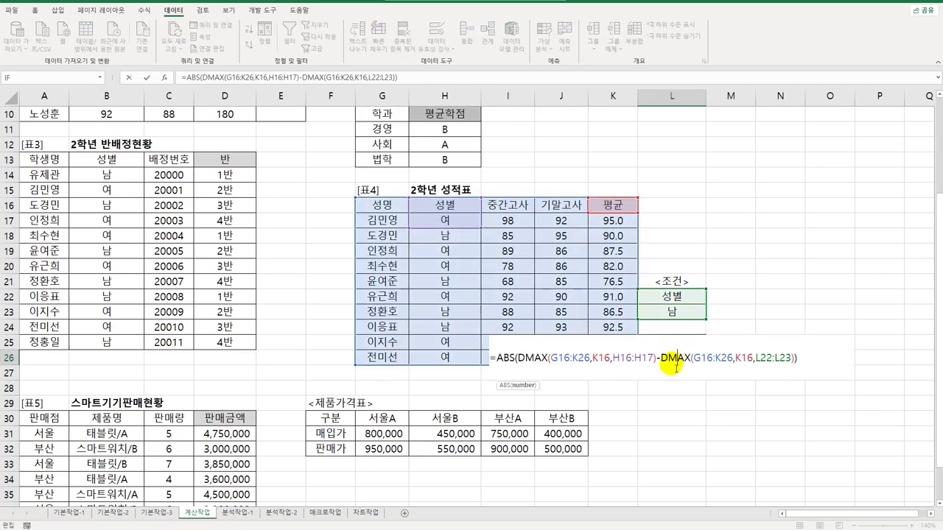
{"action": "left_click_drag", "start_coordinate": [518, 358], "coordinate": [661, 369]}
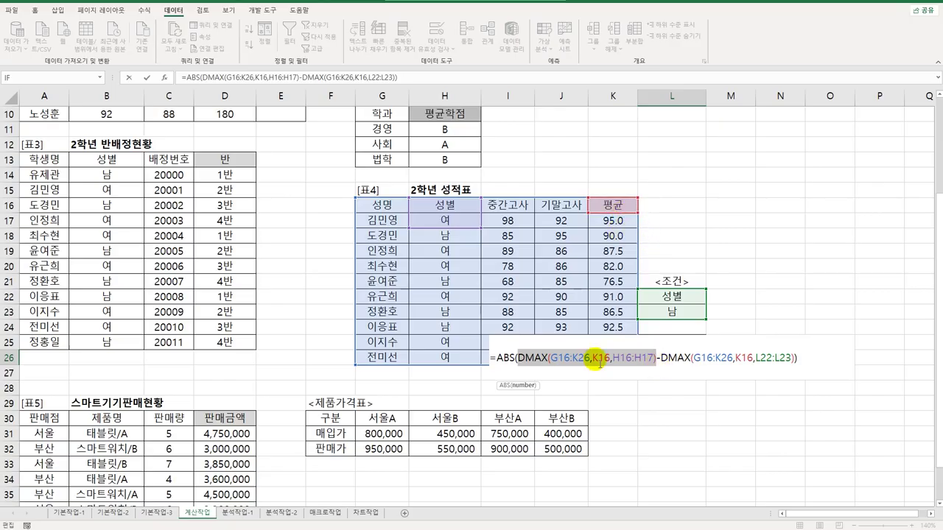
{"action": "left_click_drag", "start_coordinate": [658, 359], "coordinate": [798, 367]}
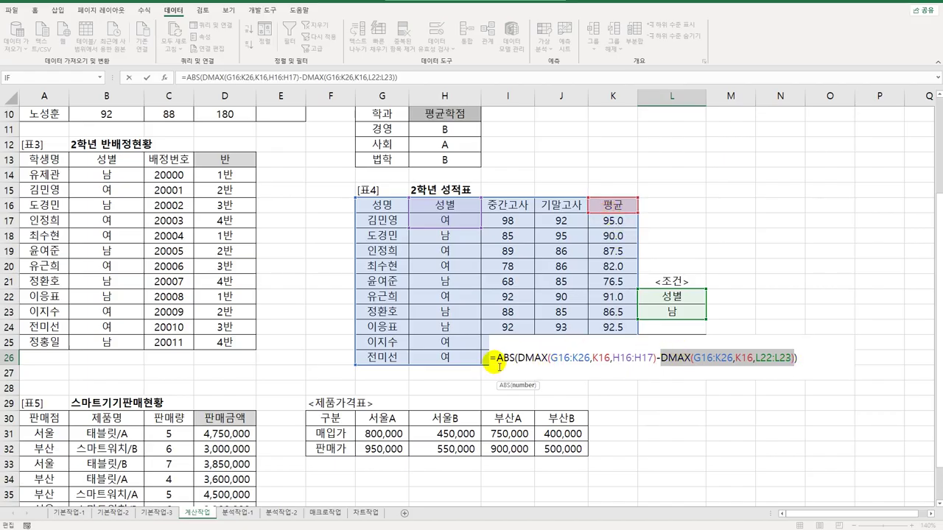
{"action": "key", "text": "Return"}
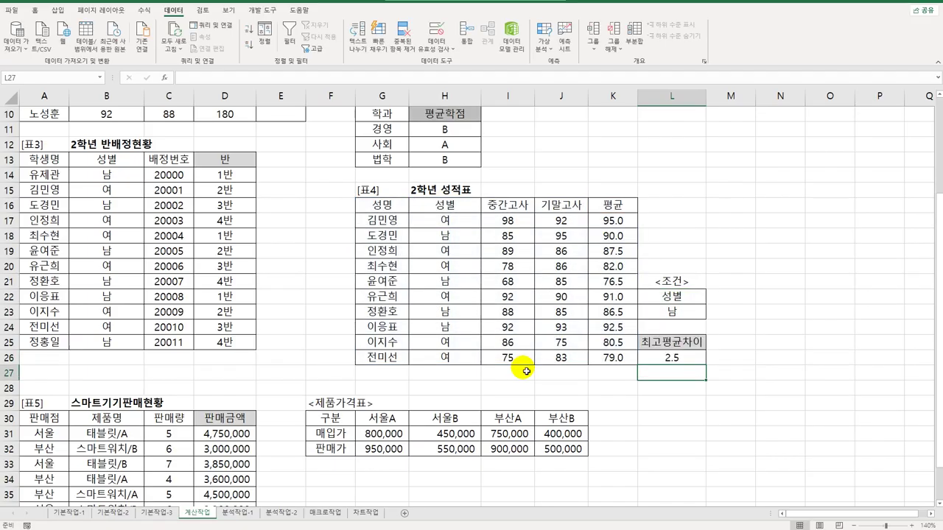
{"action": "left_click", "coordinate": [659, 359]}
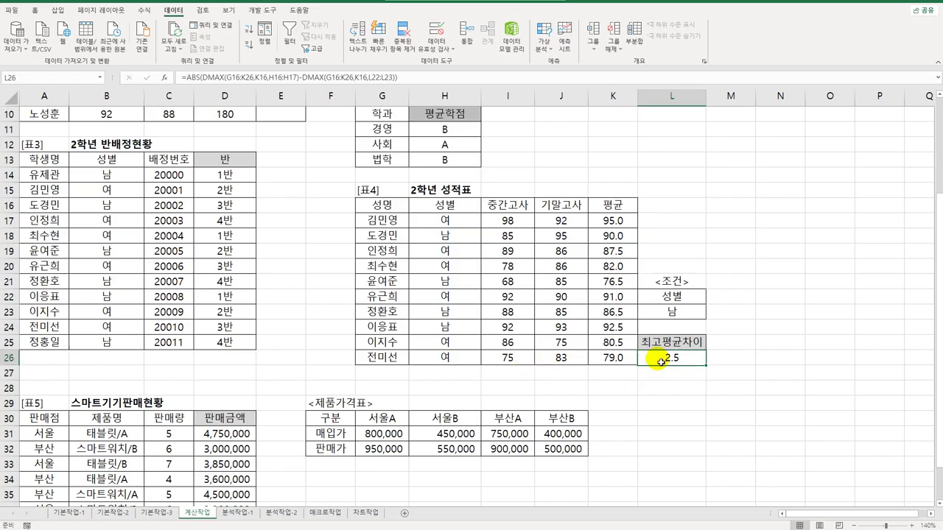
{"action": "scroll", "coordinate": [586, 418], "scroll_direction": "up", "scroll_amount": 2}
{"action": "scroll", "coordinate": [585, 418], "scroll_direction": "up", "scroll_amount": 1}
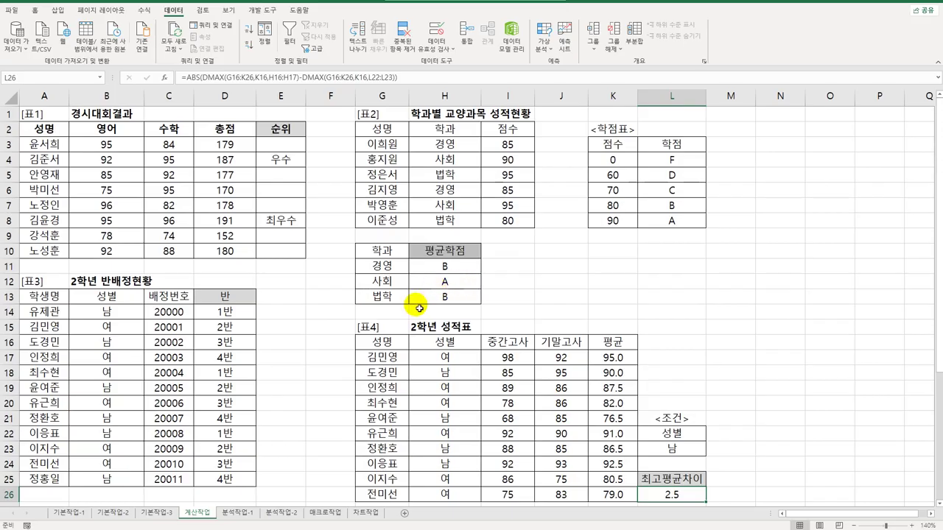
- On the 분석작업-1 sheet, widen the 제조일자 column to fit its dates and sort the list by 구분 in ascending order
{"action": "left_click", "coordinate": [237, 512]}
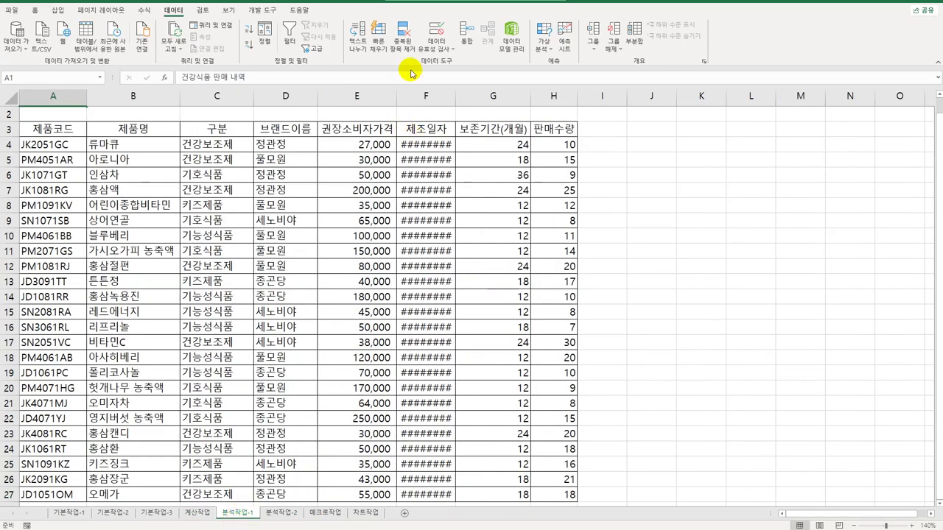
{"action": "double_click", "coordinate": [456, 96]}
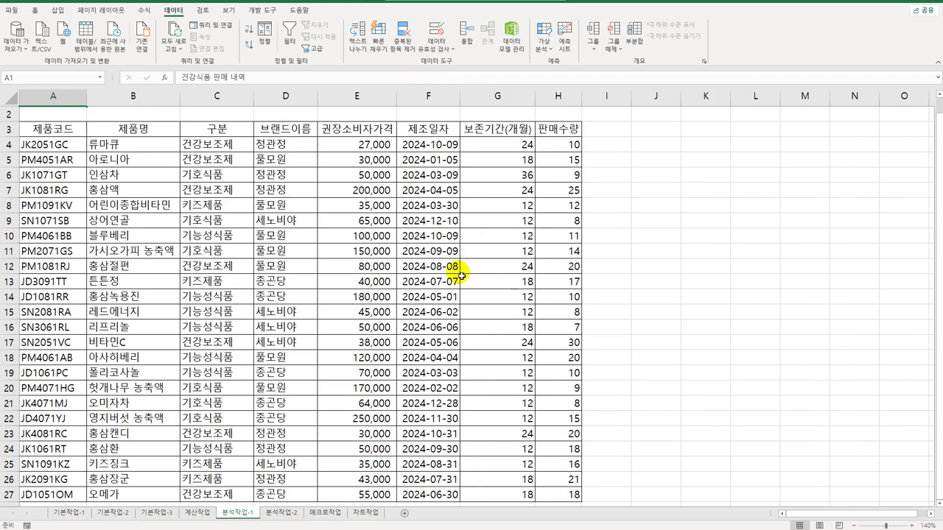
{"action": "left_click", "coordinate": [179, 188]}
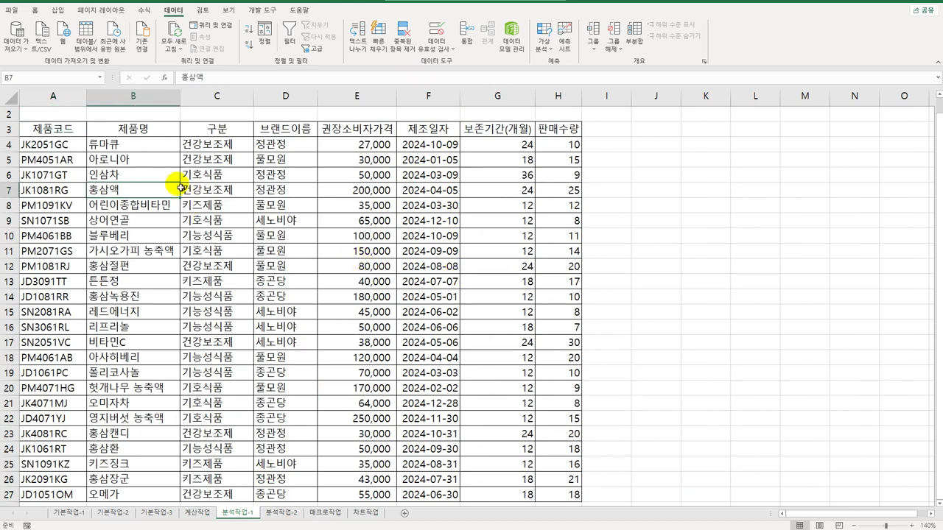
{"action": "left_click", "coordinate": [227, 177]}
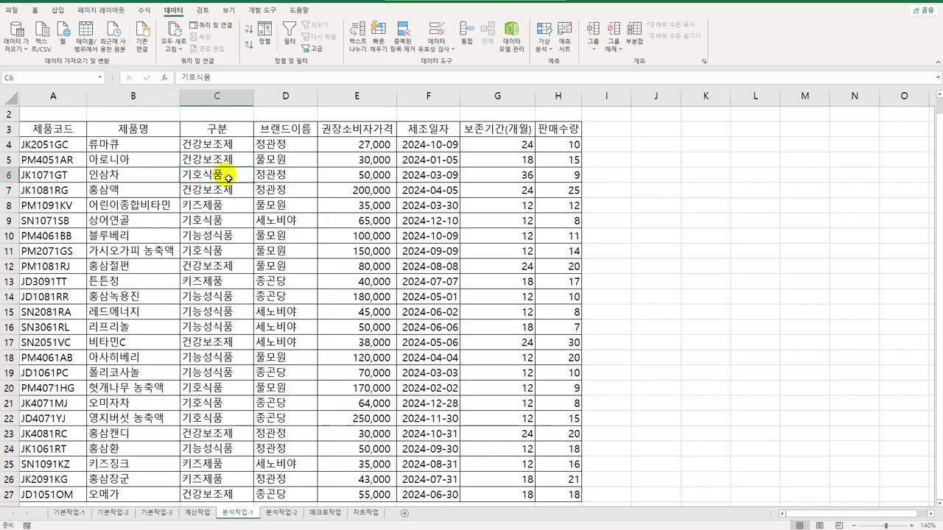
{"action": "left_click", "coordinate": [229, 146]}
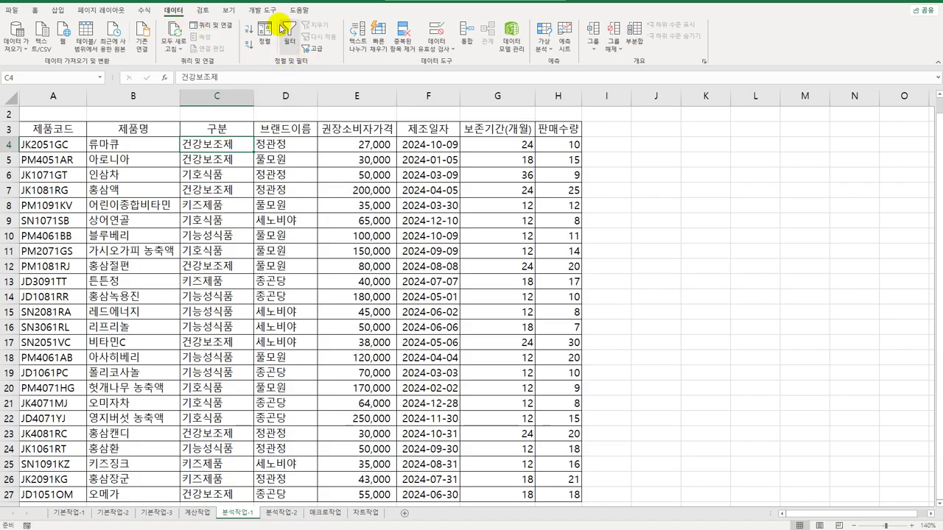
{"action": "left_click", "coordinate": [249, 31]}
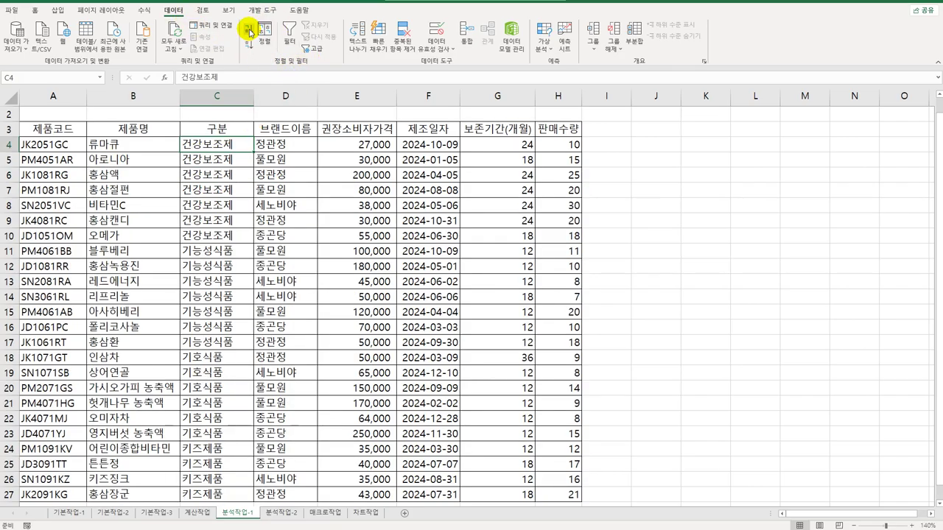
{"action": "scroll", "coordinate": [307, 356], "scroll_direction": "down", "scroll_amount": 6}
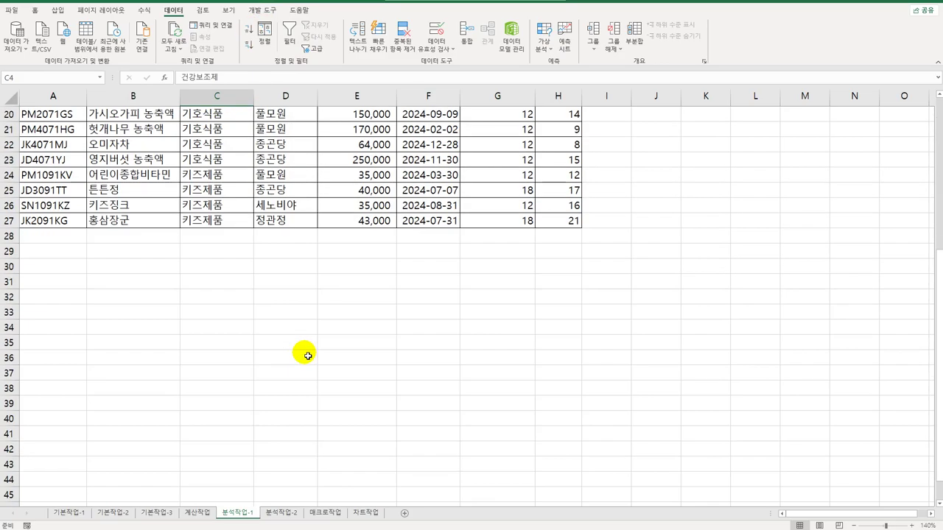
{"action": "scroll", "coordinate": [308, 356], "scroll_direction": "up", "scroll_amount": 6}
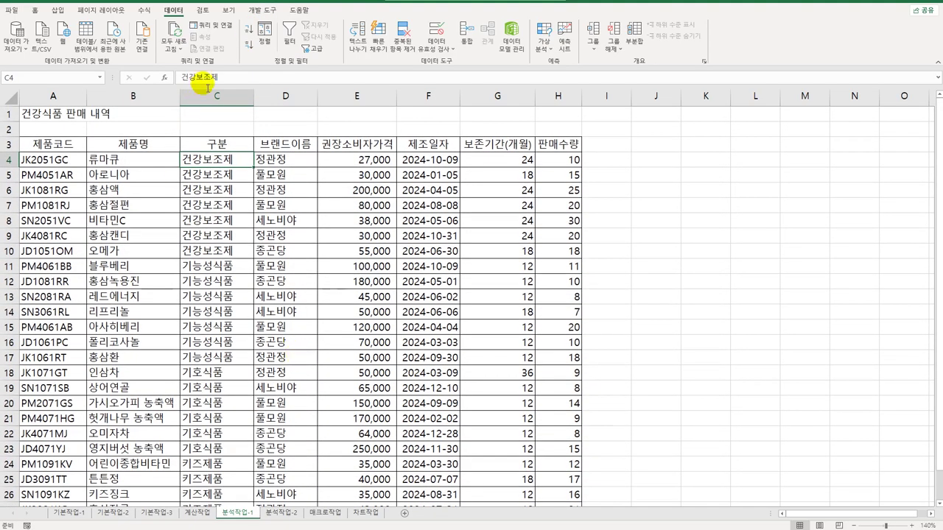
- Add subtotals grouped by 구분 using 최대 for 보존기간(개월) and 판매수량, and widen the 구분 column
{"action": "left_click", "coordinate": [634, 33]}
{"action": "left_click_drag", "start_coordinate": [434, 175], "coordinate": [693, 133]}
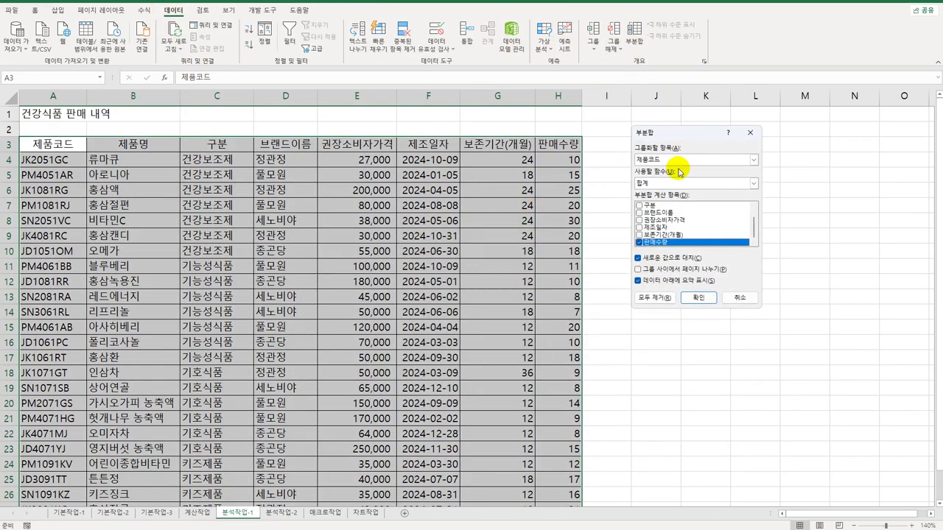
{"action": "left_click", "coordinate": [677, 160]}
{"action": "left_click", "coordinate": [674, 189]}
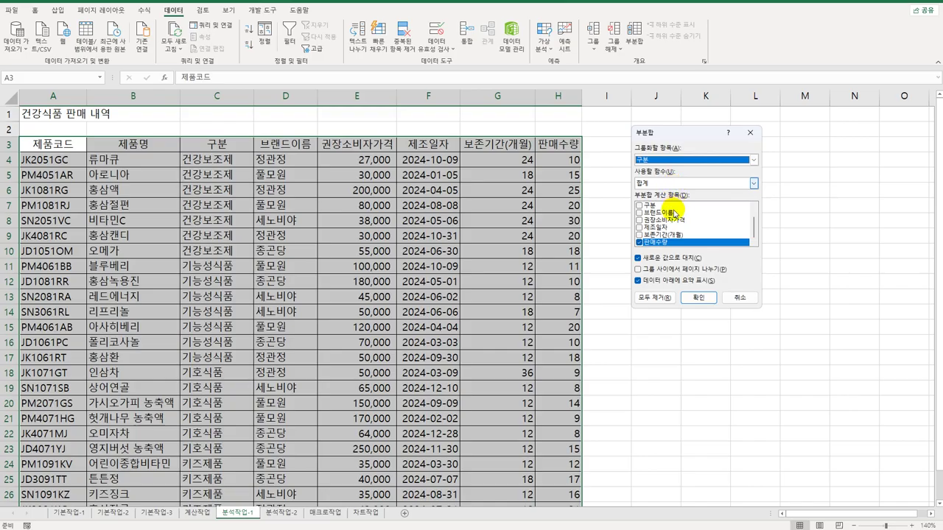
{"action": "left_click", "coordinate": [670, 183]}
{"action": "left_click", "coordinate": [659, 214]}
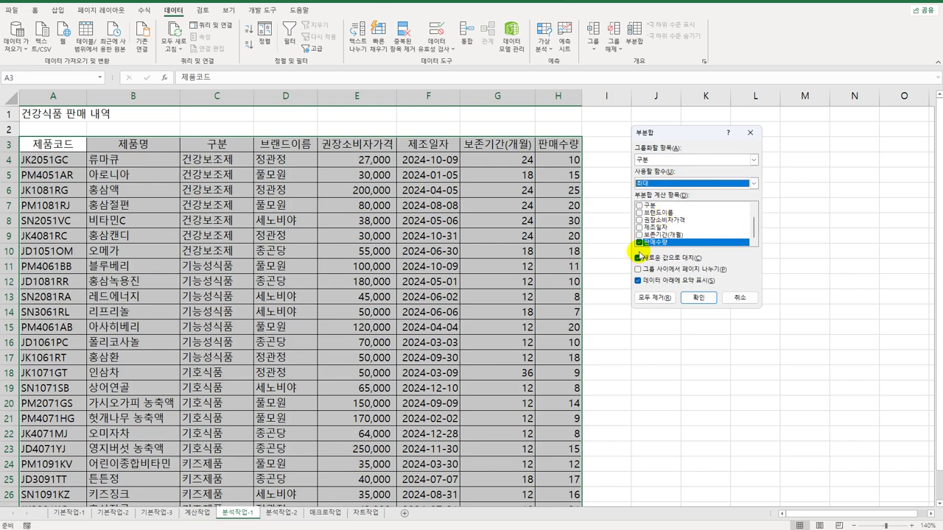
{"action": "left_click", "coordinate": [639, 235]}
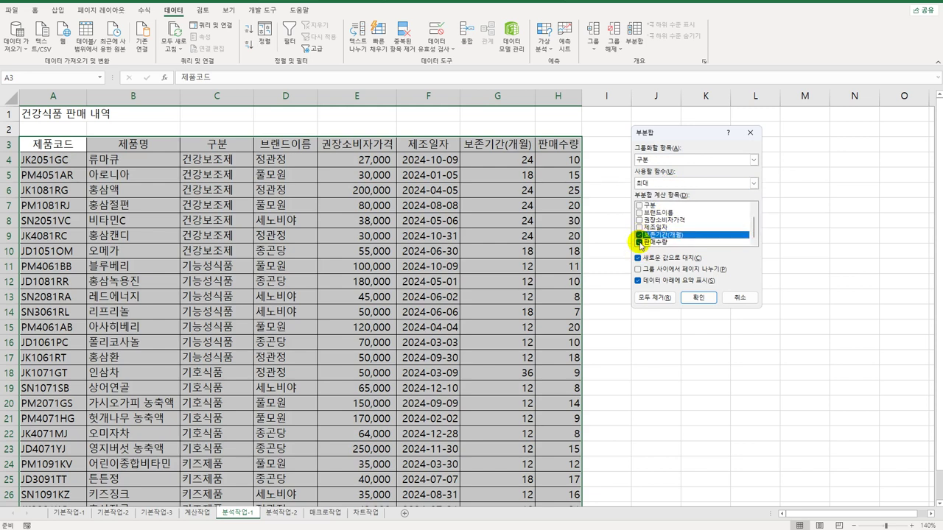
{"action": "left_click", "coordinate": [699, 298]}
{"action": "left_click", "coordinate": [298, 158]}
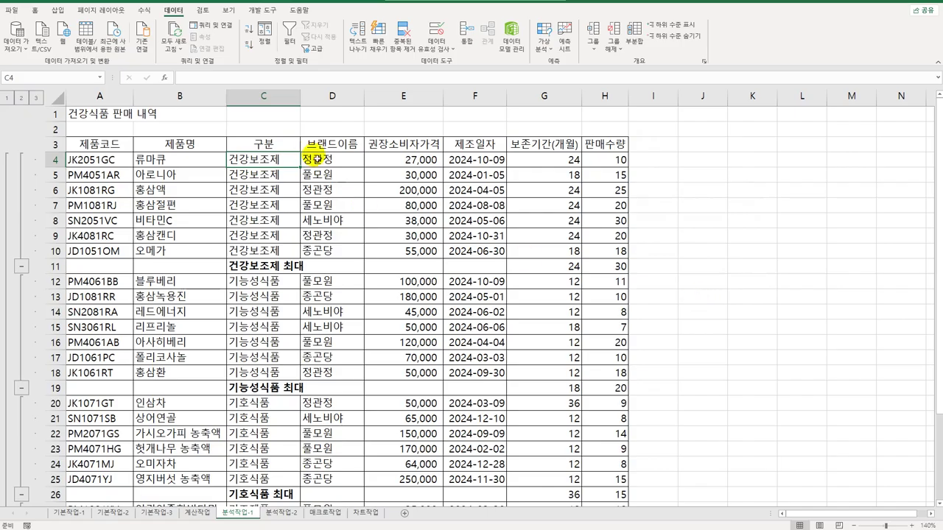
{"action": "left_click_drag", "start_coordinate": [306, 104], "coordinate": [316, 104]}
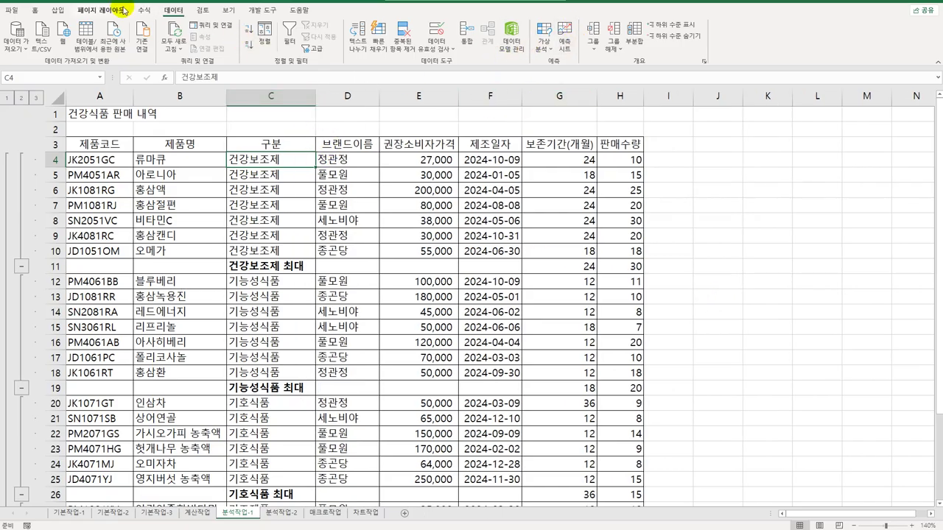
- Add 평균 subtotals of 권장소비자가격 grouped by 구분 without replacing the existing 최대 subtotals, and clear the outline
{"action": "left_click", "coordinate": [634, 33]}
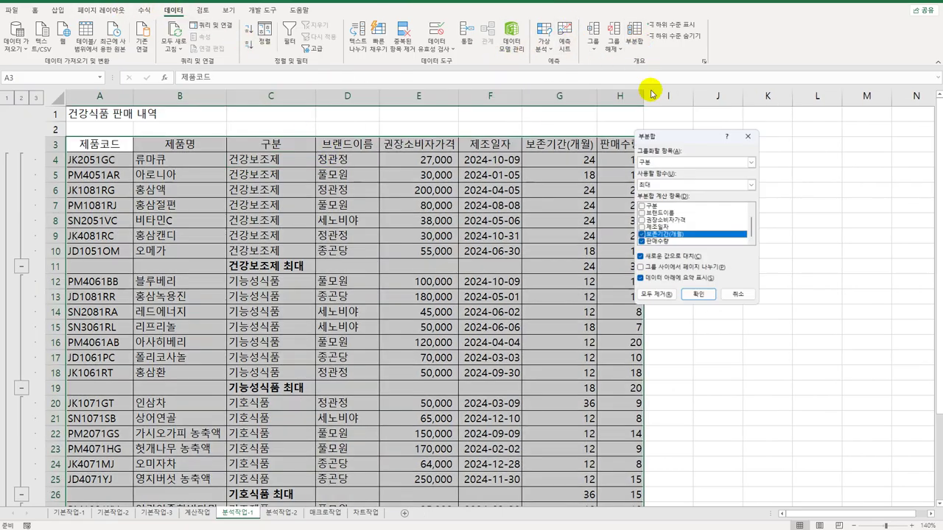
{"action": "left_click_drag", "start_coordinate": [685, 133], "coordinate": [726, 138]}
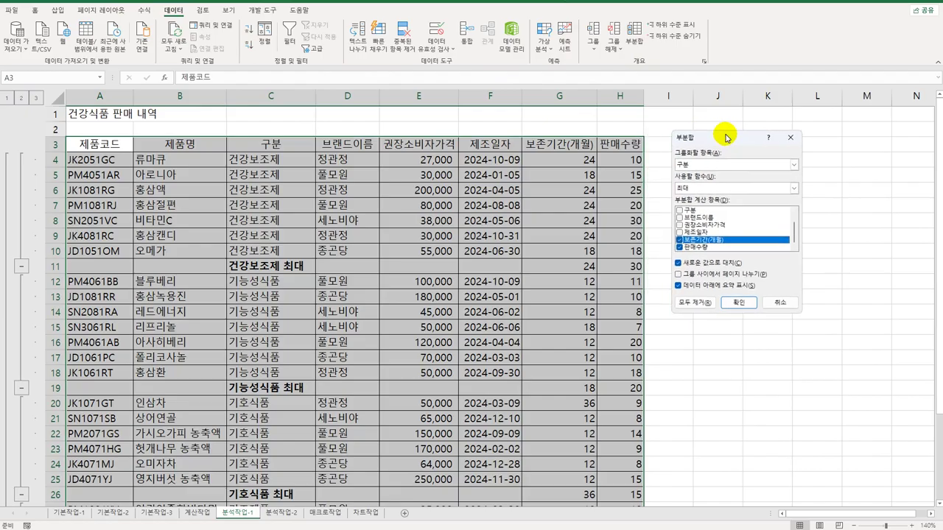
{"action": "left_click", "coordinate": [716, 188]}
{"action": "left_click", "coordinate": [708, 210]}
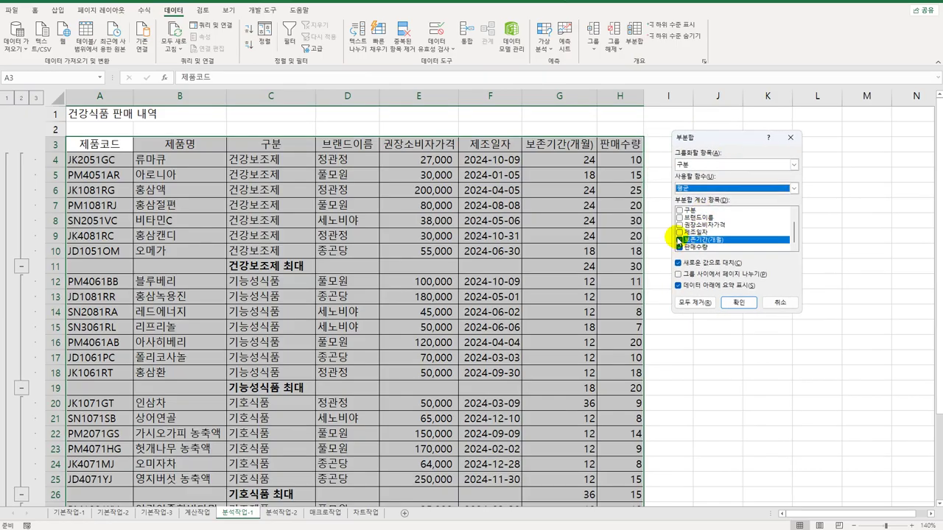
{"action": "left_click", "coordinate": [679, 240]}
{"action": "left_click", "coordinate": [679, 248]}
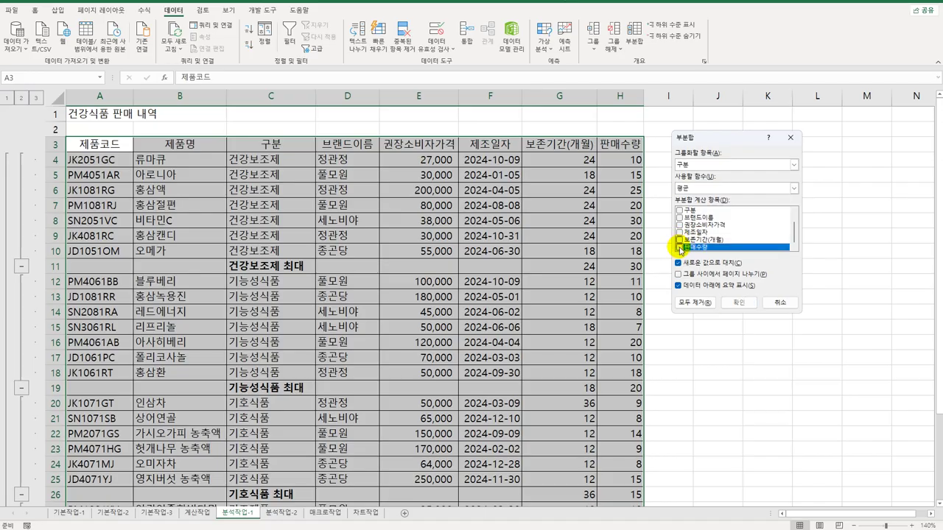
{"action": "left_click", "coordinate": [720, 224]}
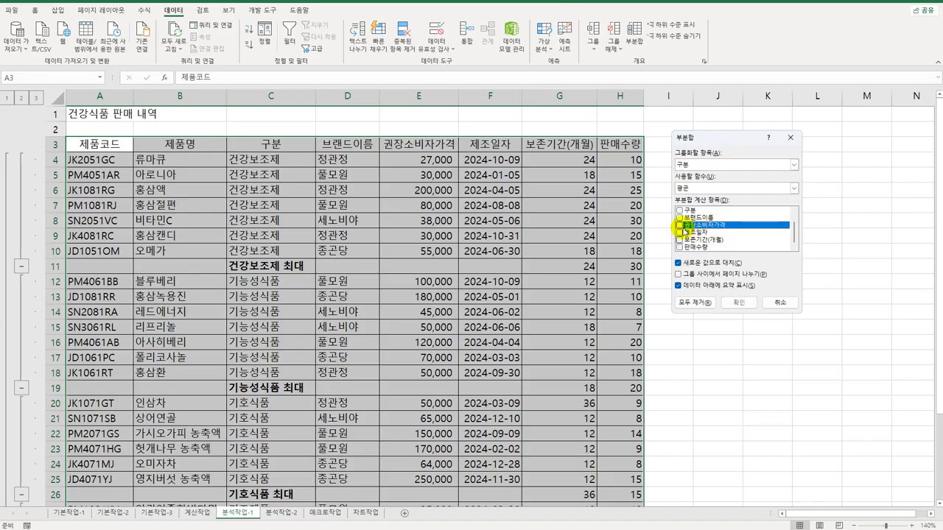
{"action": "left_click", "coordinate": [679, 224]}
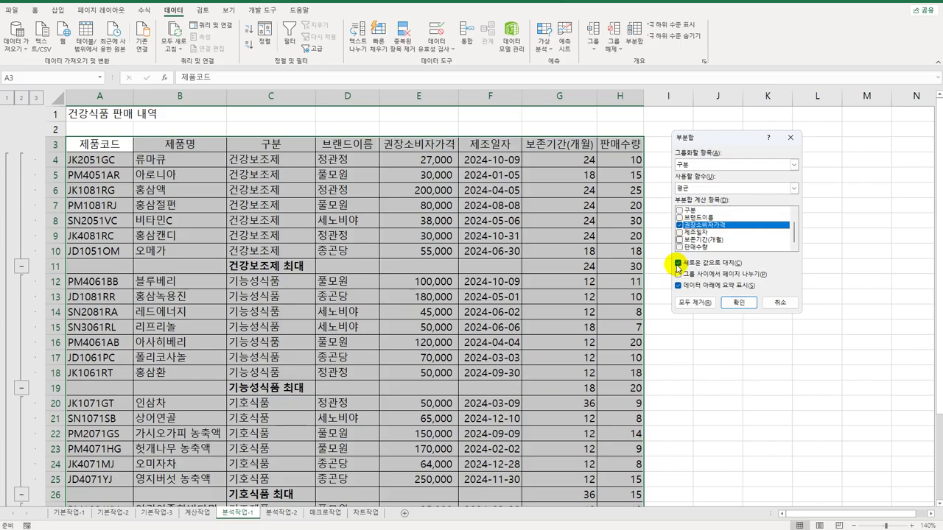
{"action": "left_click", "coordinate": [678, 264]}
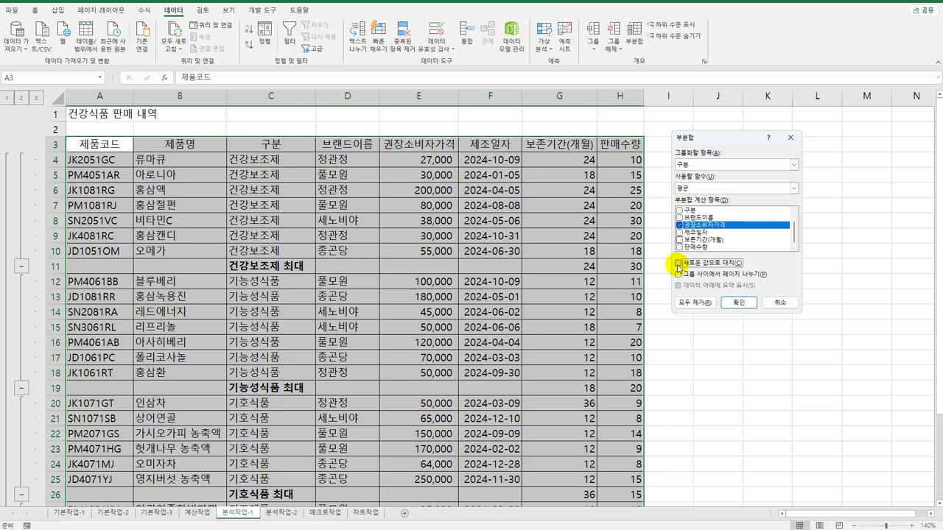
{"action": "left_click", "coordinate": [738, 302]}
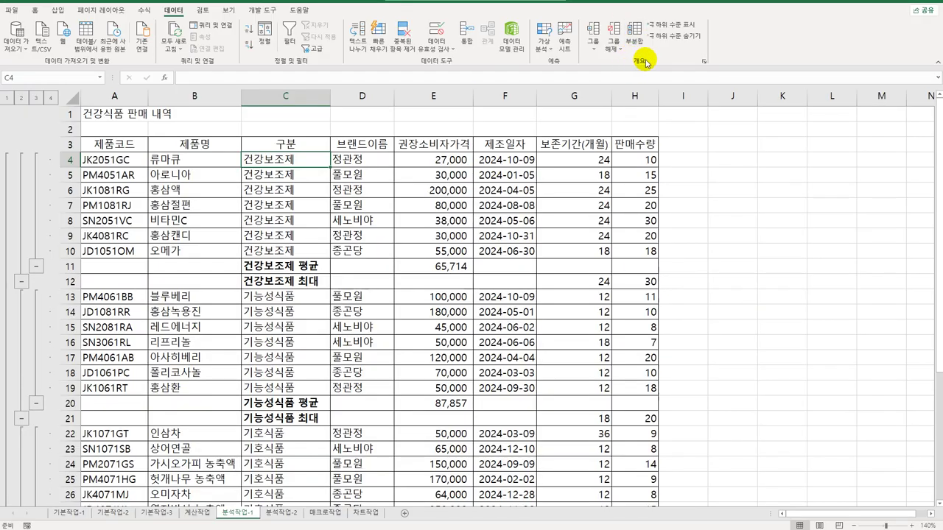
{"action": "left_click", "coordinate": [613, 45]}
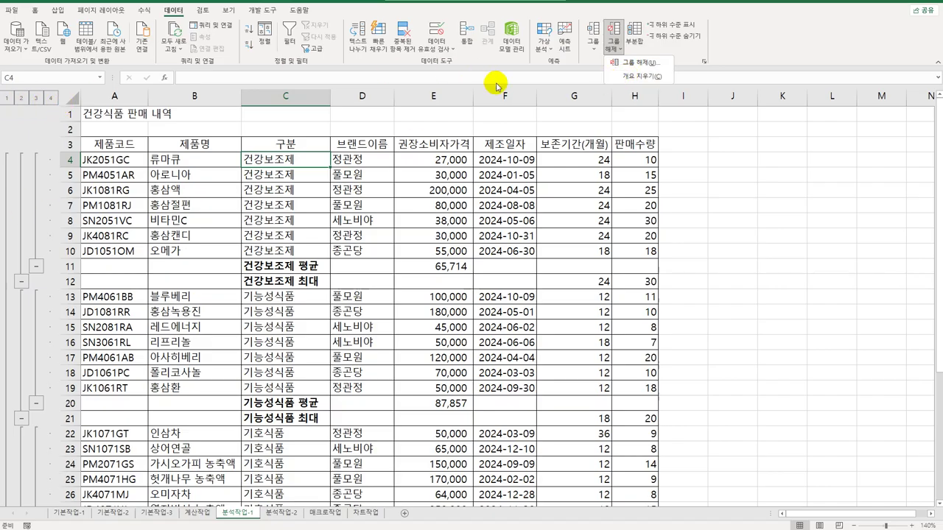
{"action": "left_click", "coordinate": [631, 77]}
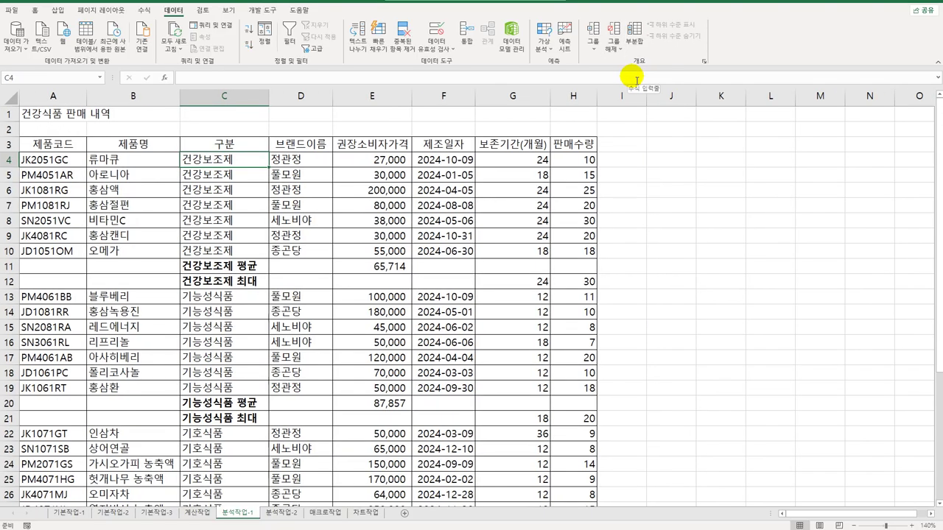
- Review the 평균 subtotal settings for 권장소비자가격 grouped by 구분 and close them without applying
{"action": "left_click", "coordinate": [634, 33]}
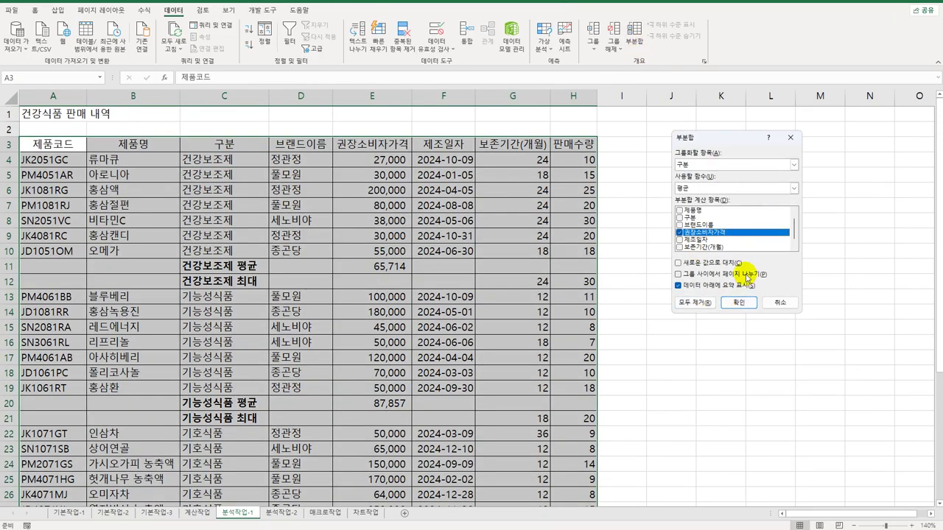
{"action": "left_click", "coordinate": [779, 305]}
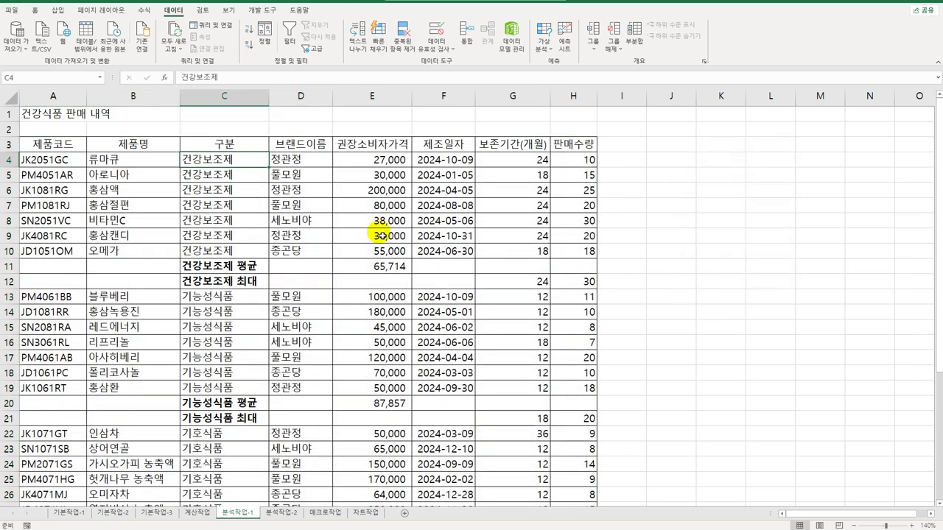
{"action": "left_click", "coordinate": [295, 209]}
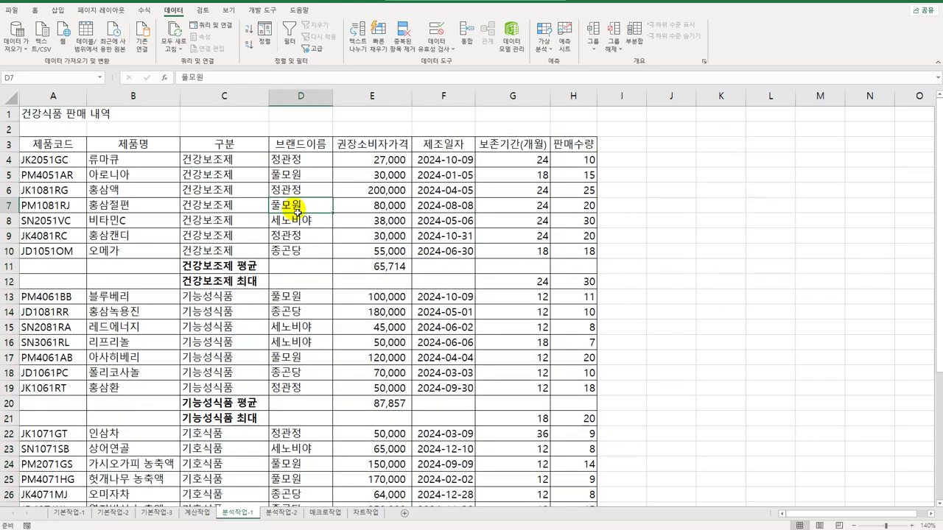
- On the 분석작업-2 sheet, widen the 출고총액 and 이익금합계 columns so their amounts display in full
{"action": "left_click", "coordinate": [274, 518]}
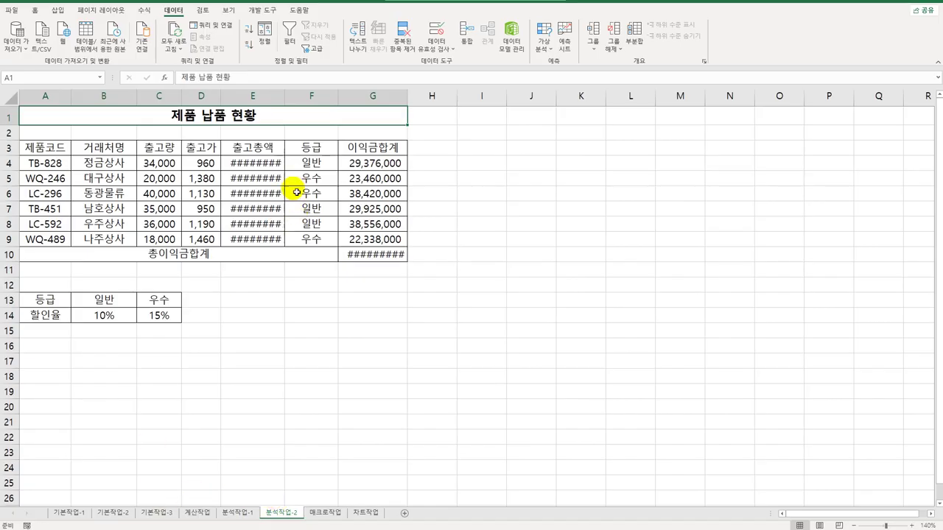
{"action": "left_click_drag", "start_coordinate": [284, 97], "coordinate": [291, 100]}
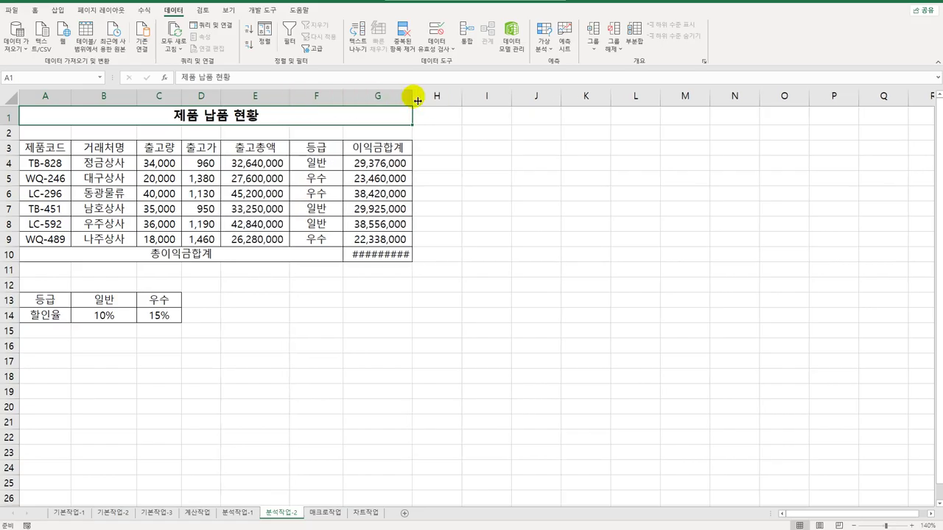
{"action": "left_click_drag", "start_coordinate": [413, 97], "coordinate": [419, 96]}
- Name the discount-rate cell B14 일반 and cell C14 우수
{"action": "left_click", "coordinate": [115, 313]}
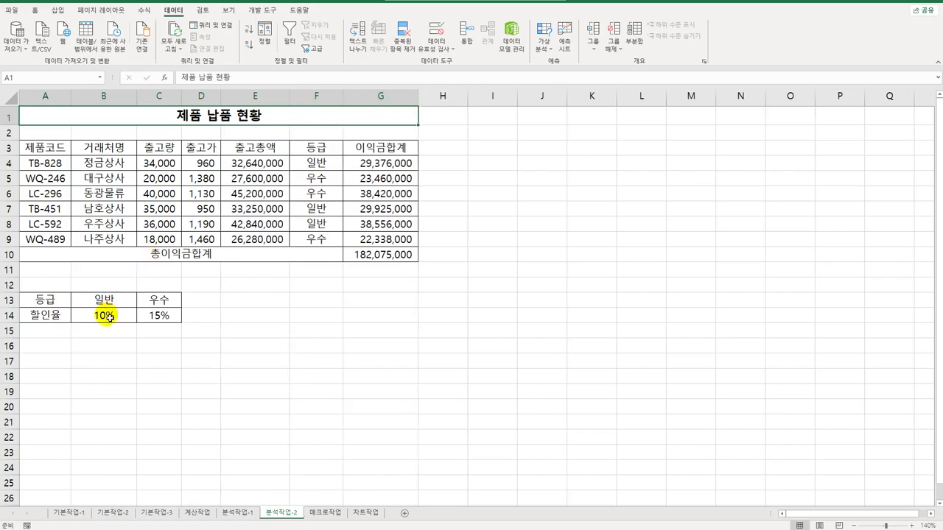
{"action": "left_click", "coordinate": [26, 78]}
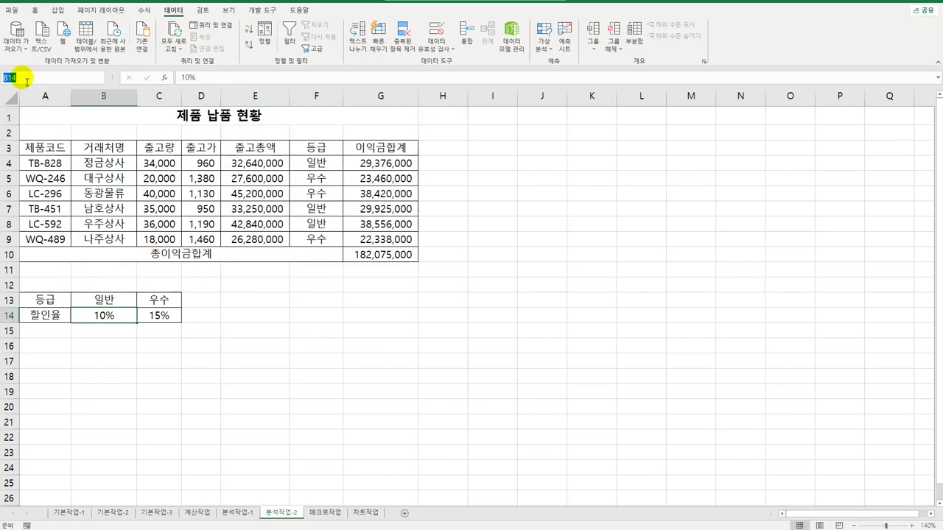
{"action": "type", "text": "d"}
{"action": "key", "text": "BackSpace"}
{"action": "key", "text": "BackSpace"}
{"action": "key", "text": "BackSpace"}
{"action": "type", "text": "일반"}
{"action": "left_click", "coordinate": [157, 316]}
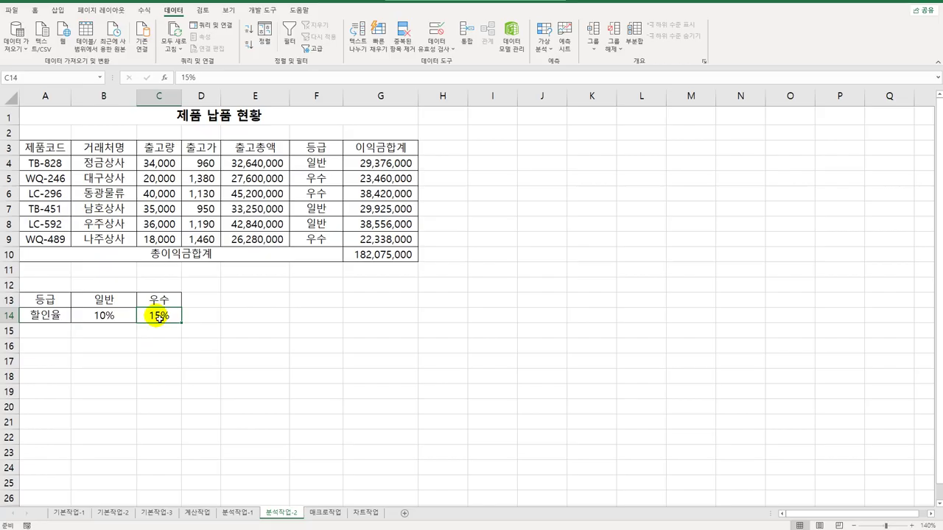
{"action": "left_click", "coordinate": [41, 78]}
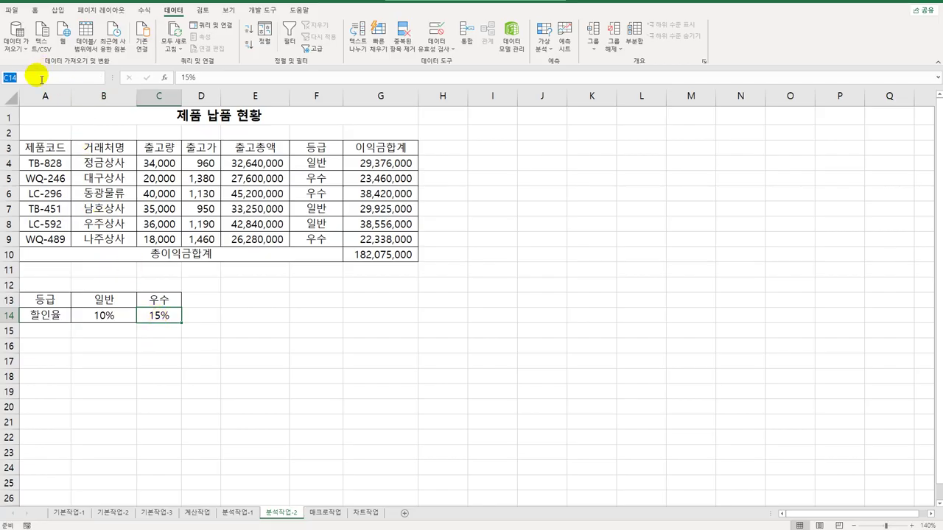
{"action": "type", "text": "우수"}
- Name the total cell G10 총이익금합계
{"action": "left_click", "coordinate": [369, 263]}
{"action": "left_click", "coordinate": [55, 83]}
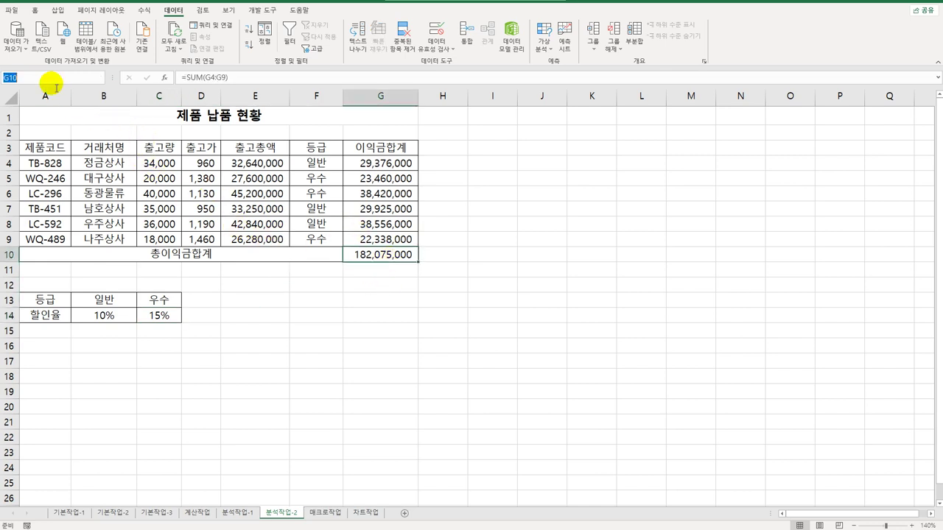
{"action": "type", "text": "총이익금"}
{"action": "type", "text": "합ㄱ"}
{"action": "type", "text": "ㅖ"}
{"action": "key", "text": "Return"}
- Add a scenario named 할인율인상 with B14:C14 as the changing cells and an empty description
{"action": "left_click_drag", "start_coordinate": [99, 317], "coordinate": [156, 322]}
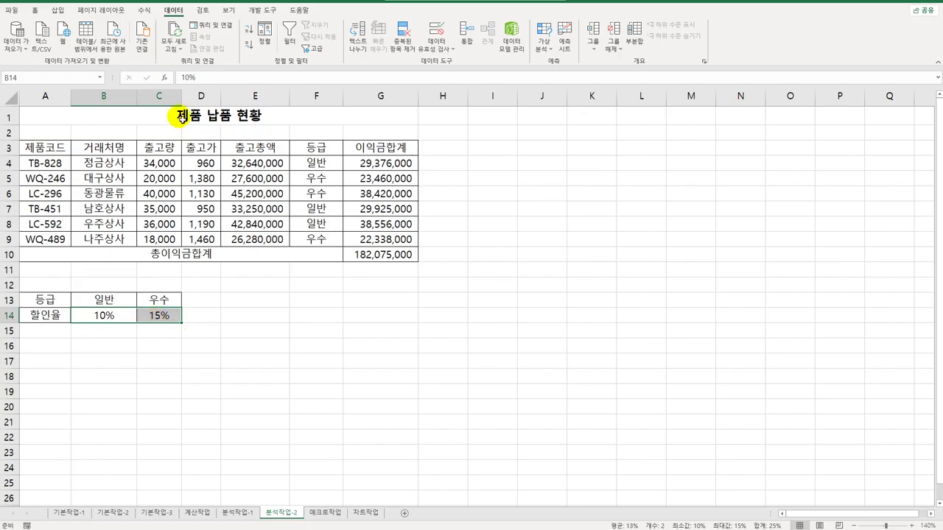
{"action": "left_click", "coordinate": [543, 38]}
{"action": "left_click", "coordinate": [565, 64]}
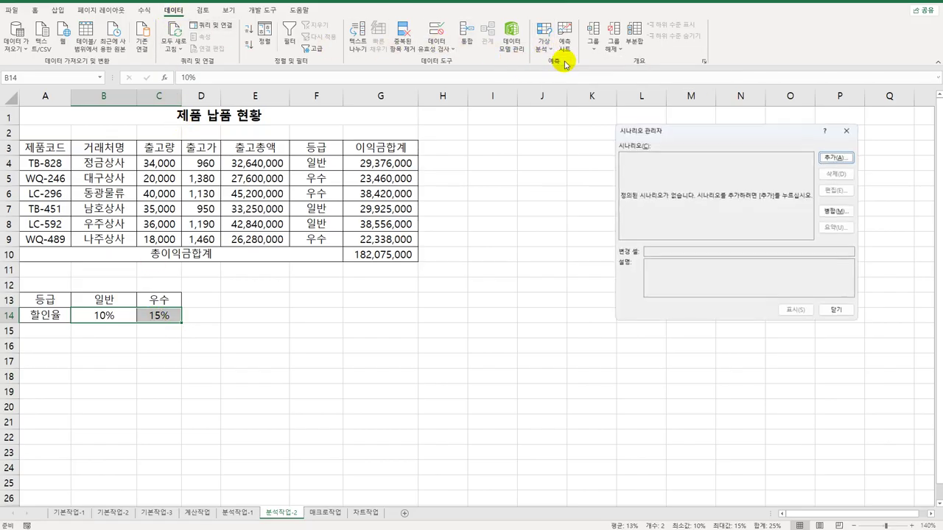
{"action": "left_click", "coordinate": [837, 157]}
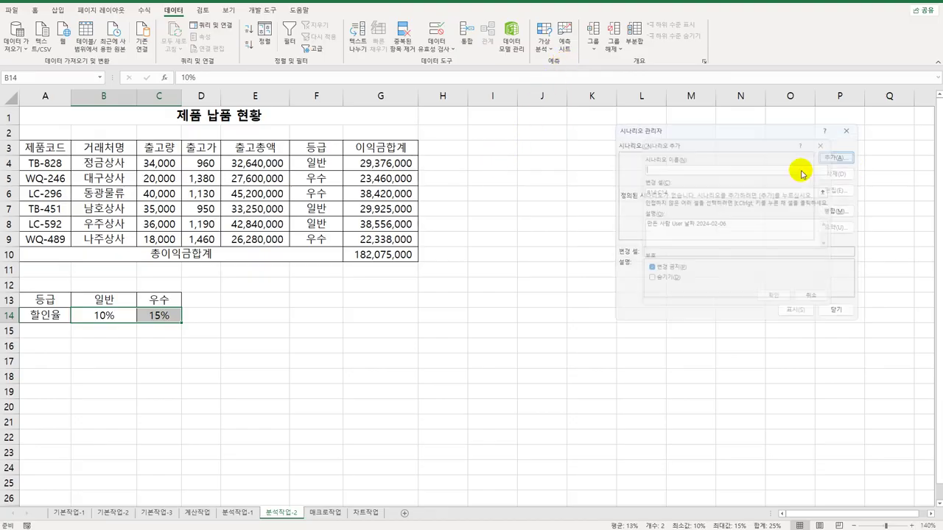
{"action": "key", "text": "Delete"}
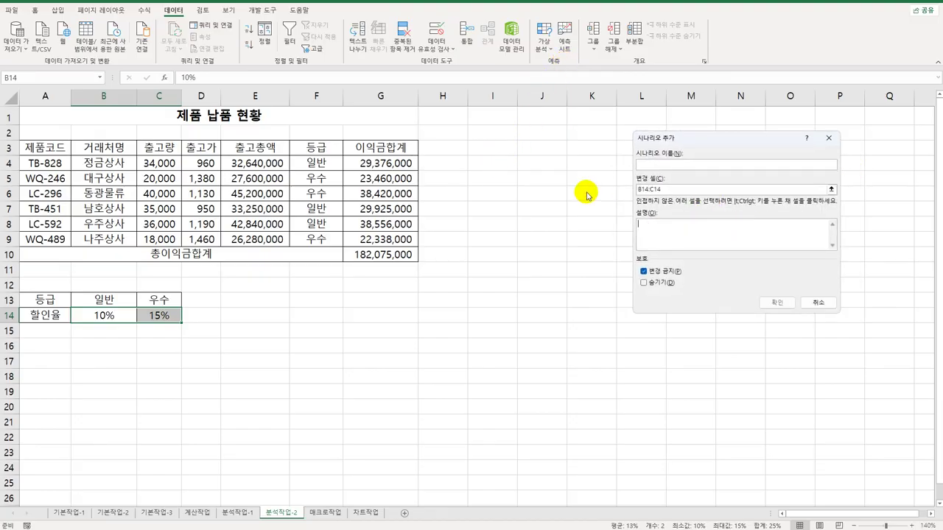
{"action": "left_click", "coordinate": [656, 168]}
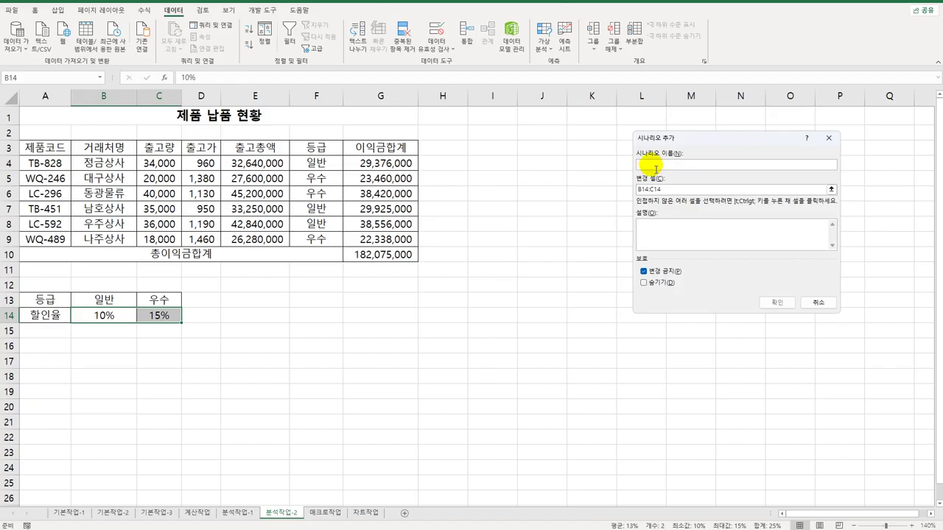
{"action": "type", "text": "ㅎ"}
{"action": "type", "text": "인ㅇ"}
{"action": "type", "text": "율인상"}
{"action": "key", "text": "Tab"}
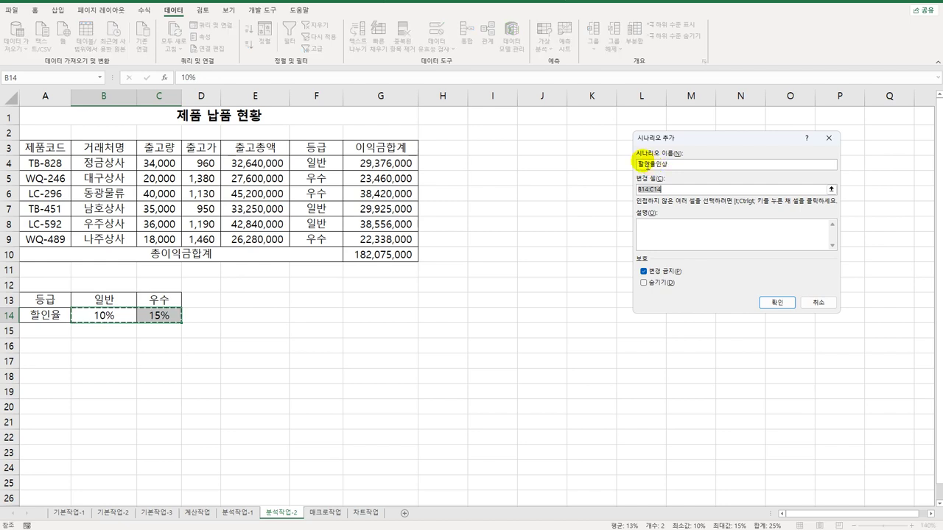
{"action": "left_click", "coordinate": [771, 303]}
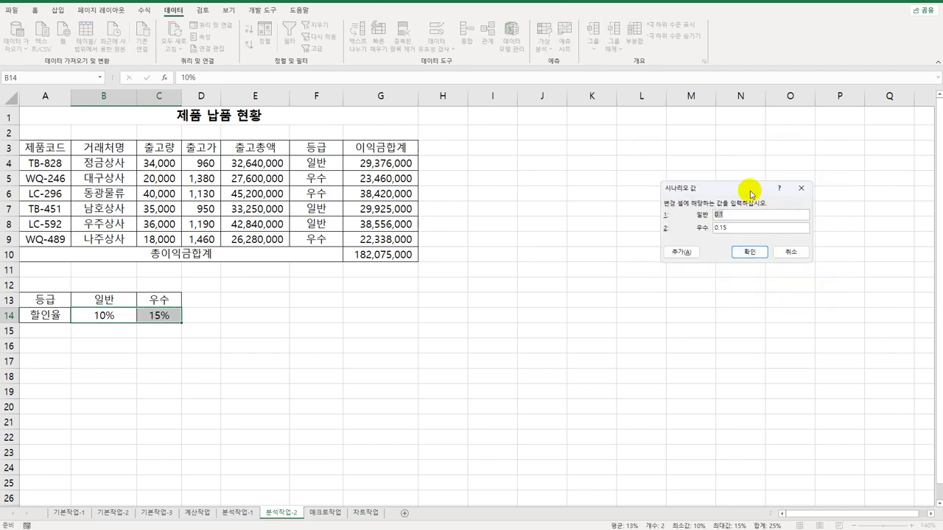
- Set the 할인율인상 scenario values to 15% for 일반 and 20% for 우수, and continue to adding another scenario
{"action": "left_click_drag", "start_coordinate": [747, 191], "coordinate": [620, 190]}
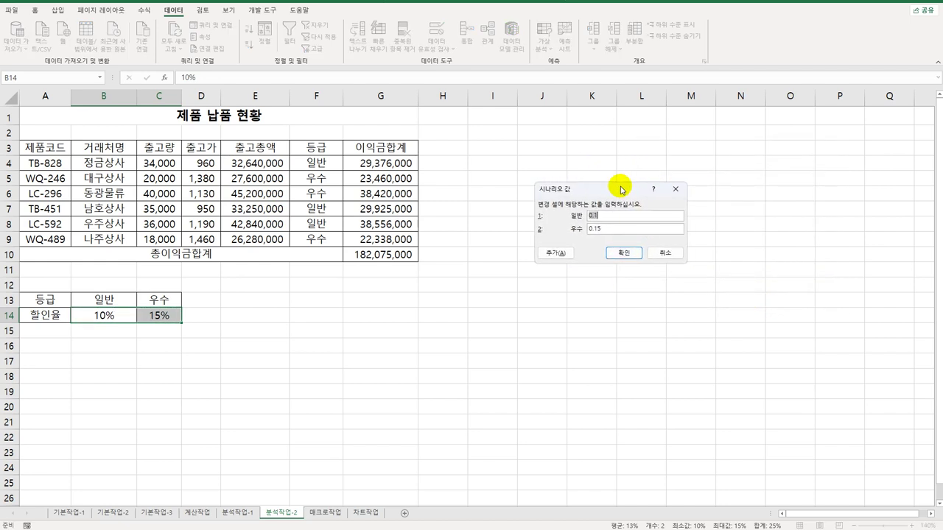
{"action": "type", "text": "15%"}
{"action": "key", "text": "Tab"}
{"action": "type", "text": "20"}
{"action": "left_click", "coordinate": [555, 253]}
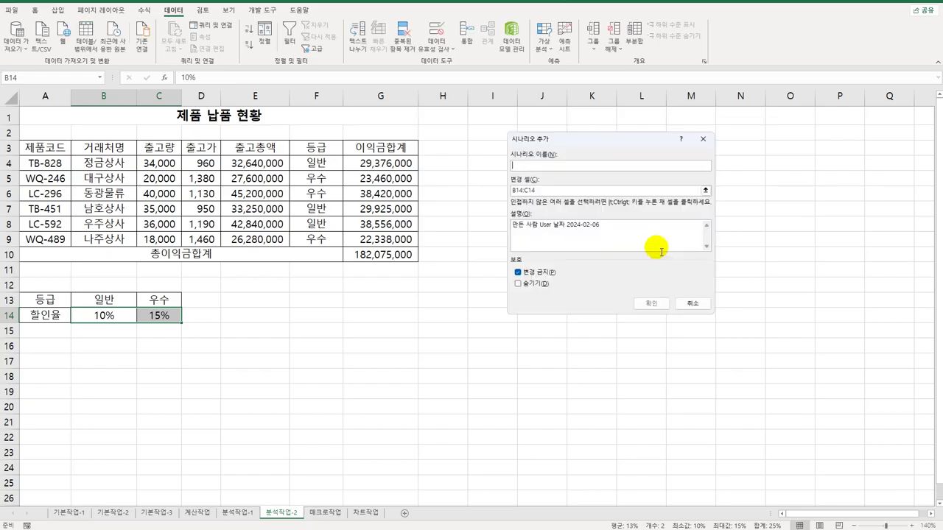
- Add the 할인율인하 scenario for B14:C14 with an empty description, using 7% for 일반 and 10% for 우수
{"action": "key", "text": "Delete"}
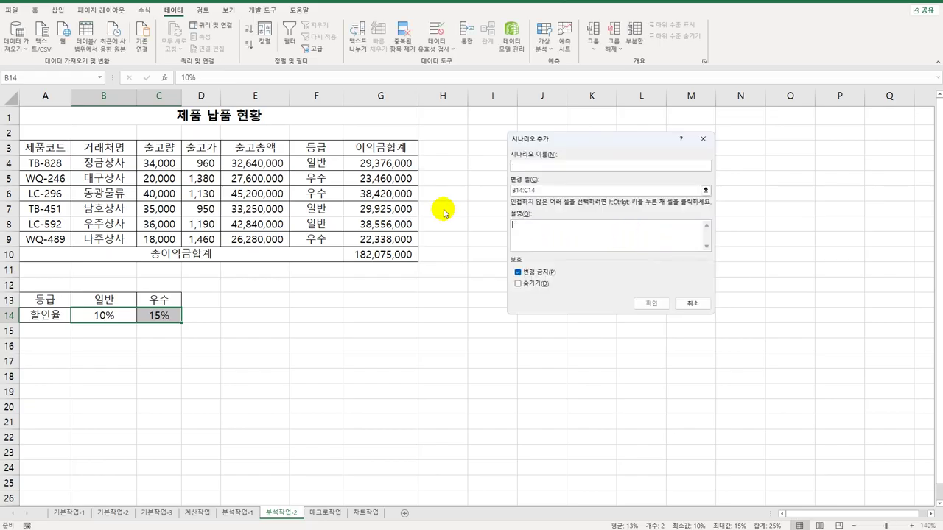
{"action": "left_click", "coordinate": [543, 167]}
{"action": "type", "text": "할인율"}
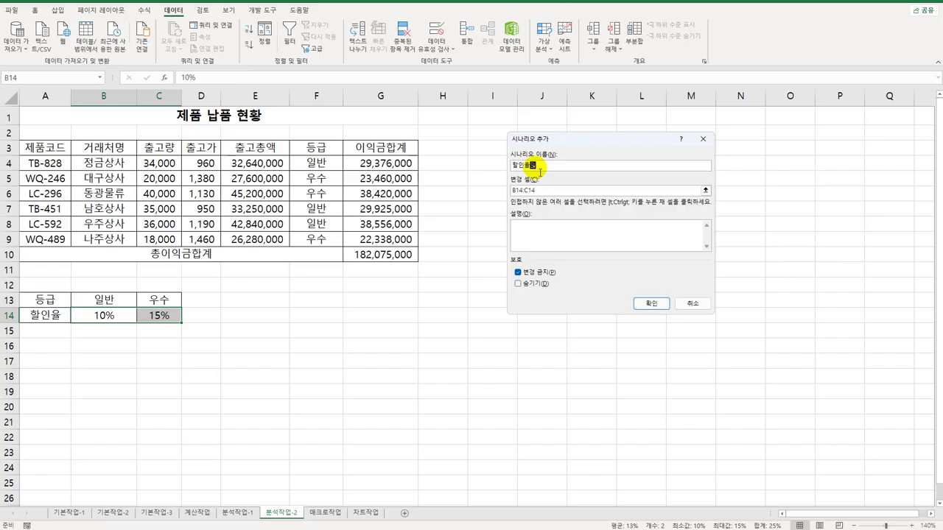
{"action": "type", "text": "인하"}
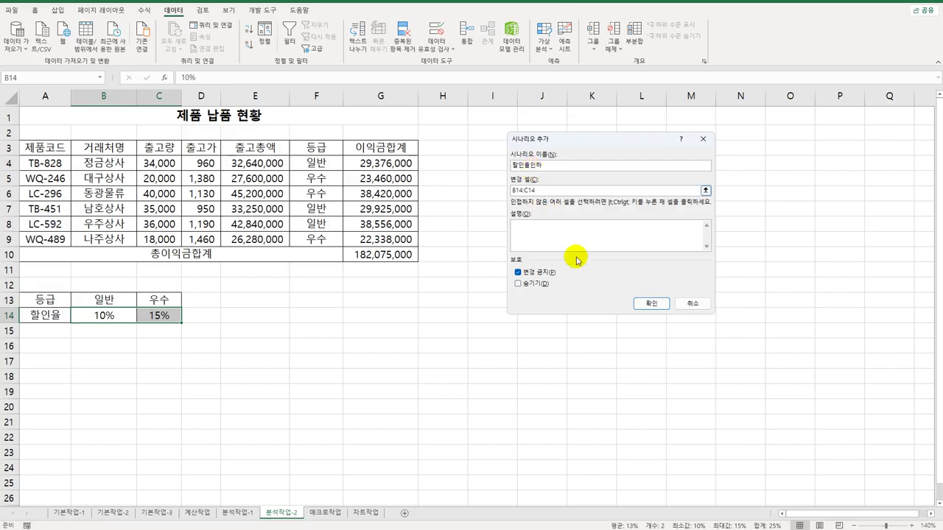
{"action": "left_click", "coordinate": [651, 303]}
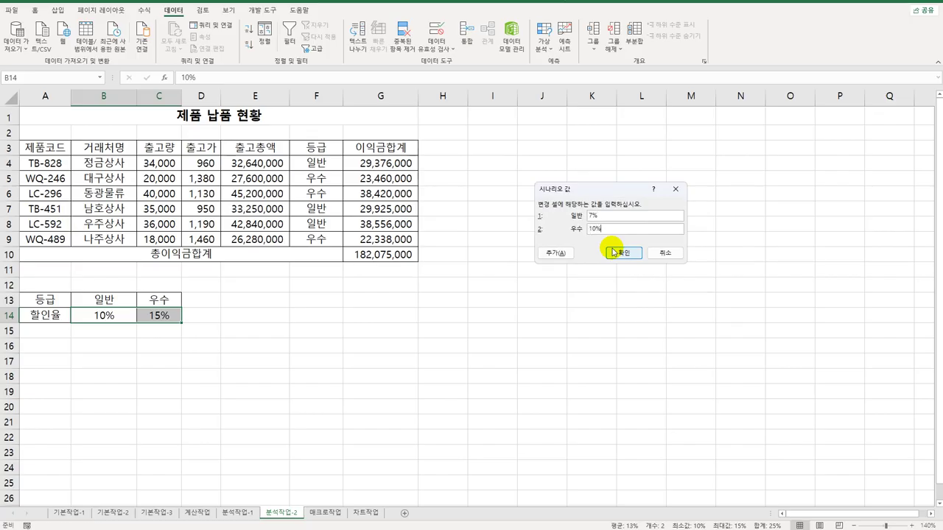
{"action": "left_click", "coordinate": [612, 253]}
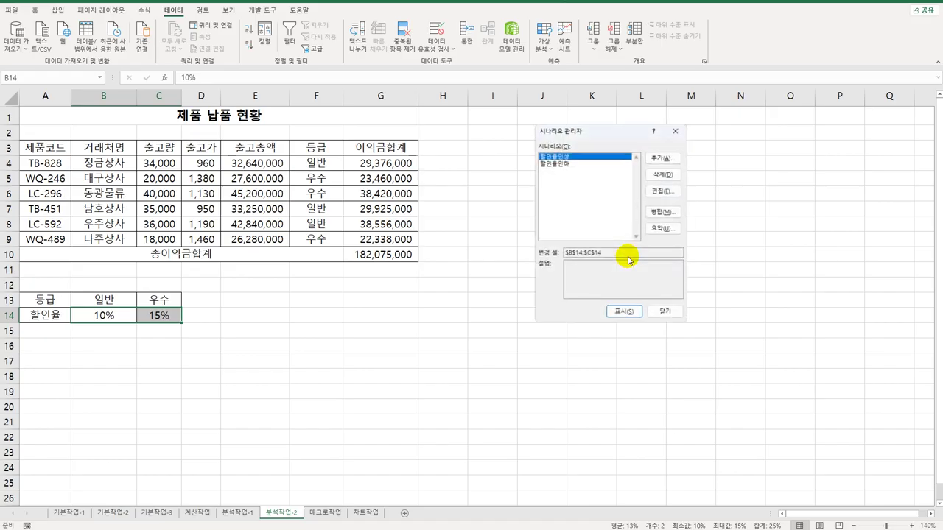
- Create a 시나리오 요약 report with G10 as the result cell
{"action": "left_click", "coordinate": [669, 230]}
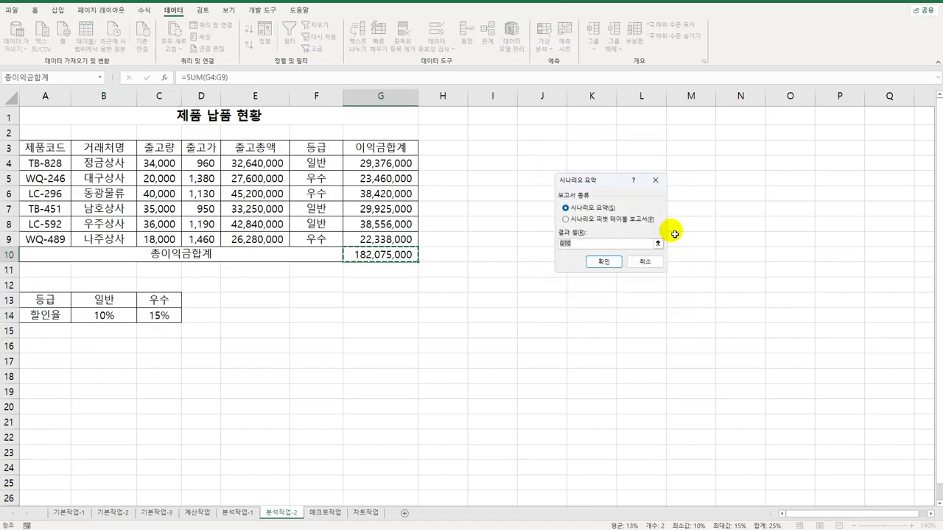
{"action": "left_click", "coordinate": [606, 263]}
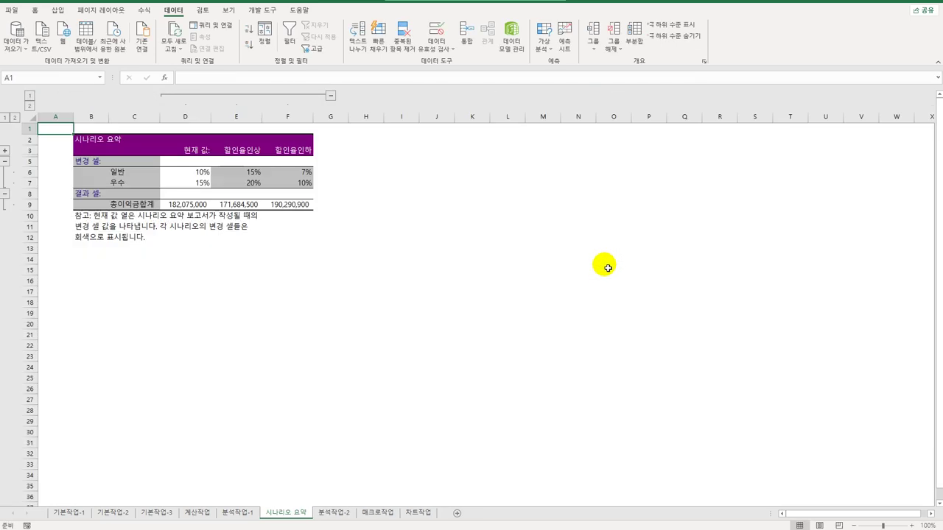
{"action": "left_click", "coordinate": [912, 525]}
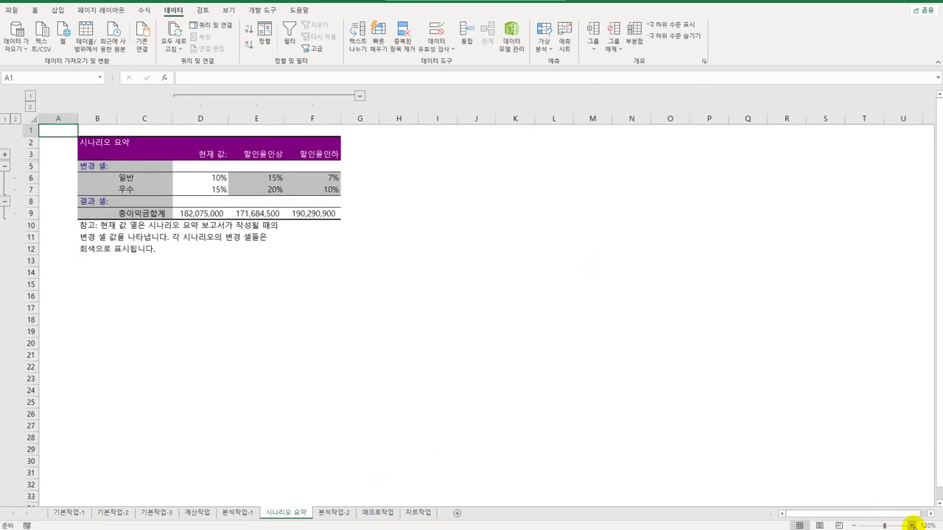
{"action": "left_click", "coordinate": [911, 525]}
{"action": "left_click", "coordinate": [912, 525]}
{"action": "left_click", "coordinate": [912, 525]}
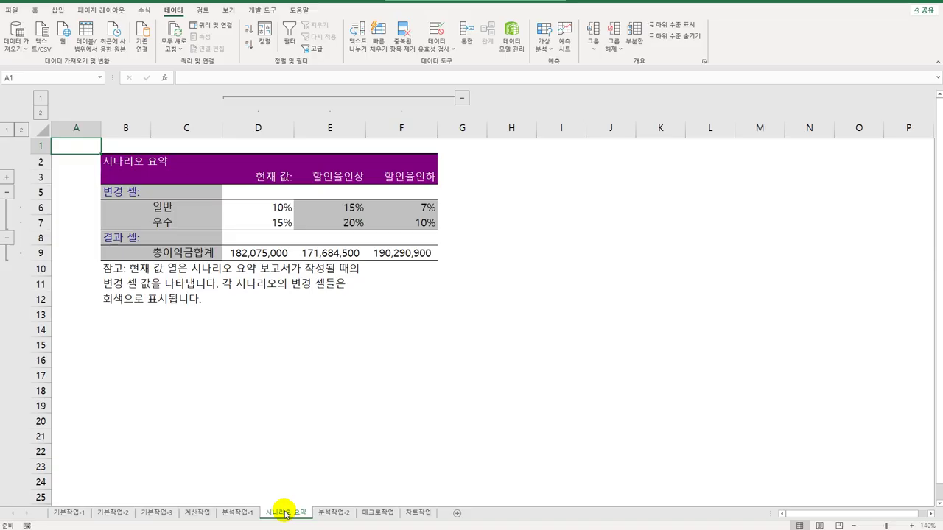
- On the 매크로작업 sheet, insert a form-control button covering cells B16:C17
{"action": "left_click", "coordinate": [375, 512]}
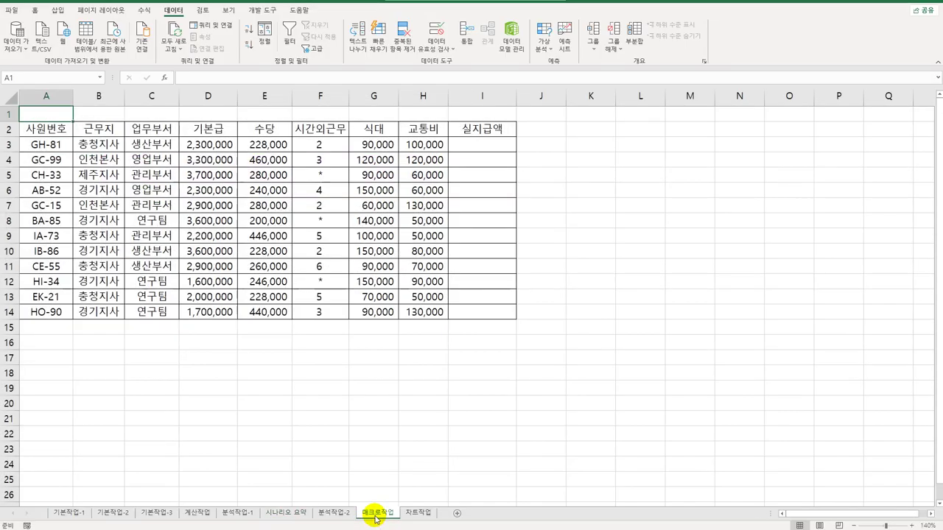
{"action": "left_click", "coordinate": [382, 438]}
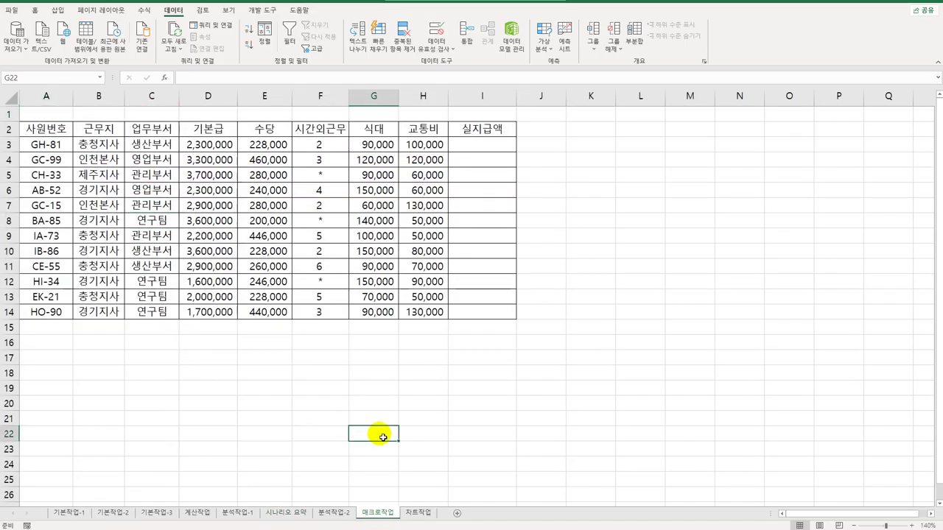
{"action": "left_click", "coordinate": [262, 10]}
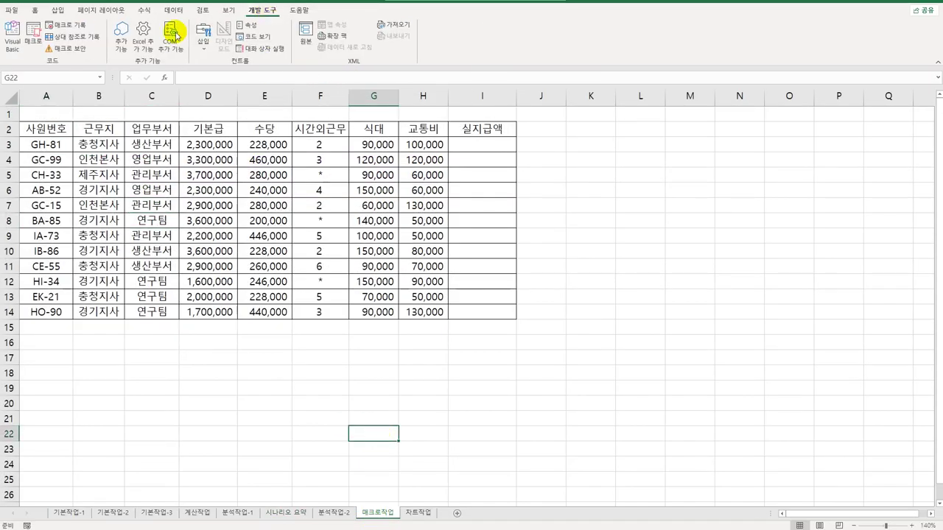
{"action": "left_click", "coordinate": [204, 37]}
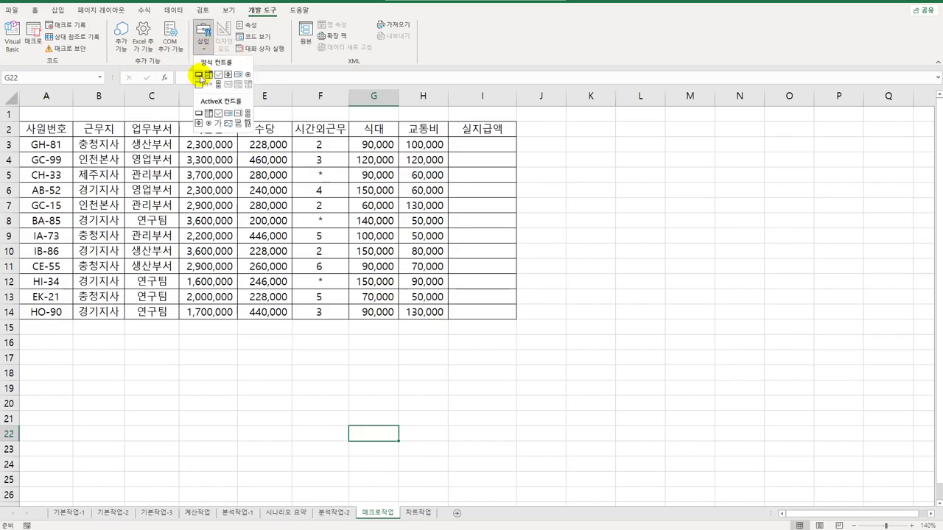
{"action": "left_click", "coordinate": [201, 77]}
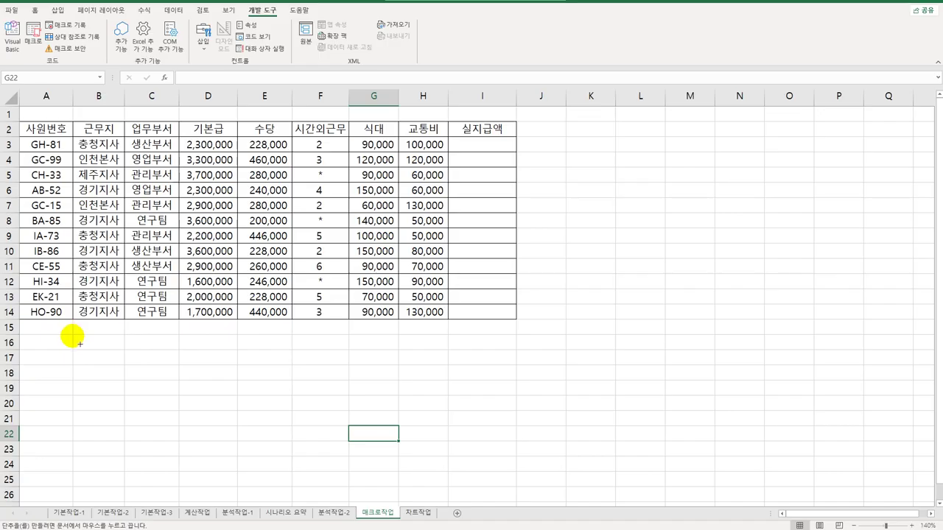
{"action": "left_click_drag", "start_coordinate": [74, 335], "coordinate": [164, 366]}
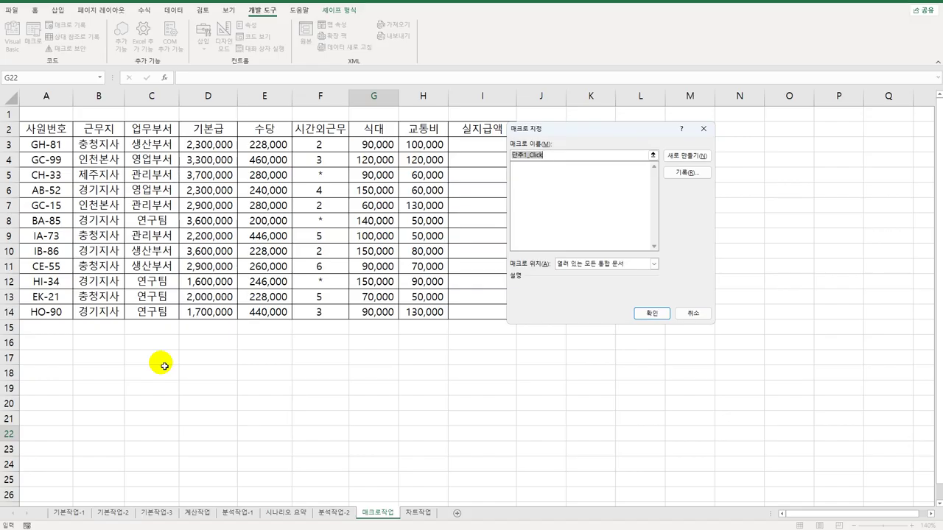
- Name the button's macro 실지급액 and start recording it
{"action": "type", "text": "급액"}
{"action": "left_click", "coordinate": [684, 174]}
{"action": "left_click", "coordinate": [632, 292]}
- Enter the formula =D3+E3+G3+H3 in cell I3 of the 실지급액 column
{"action": "left_click", "coordinate": [504, 151]}
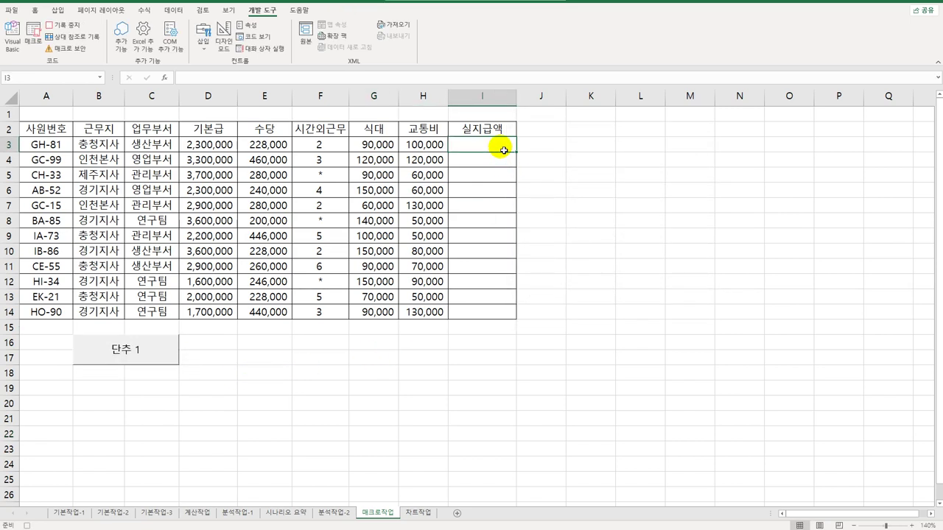
{"action": "type", "text": "="}
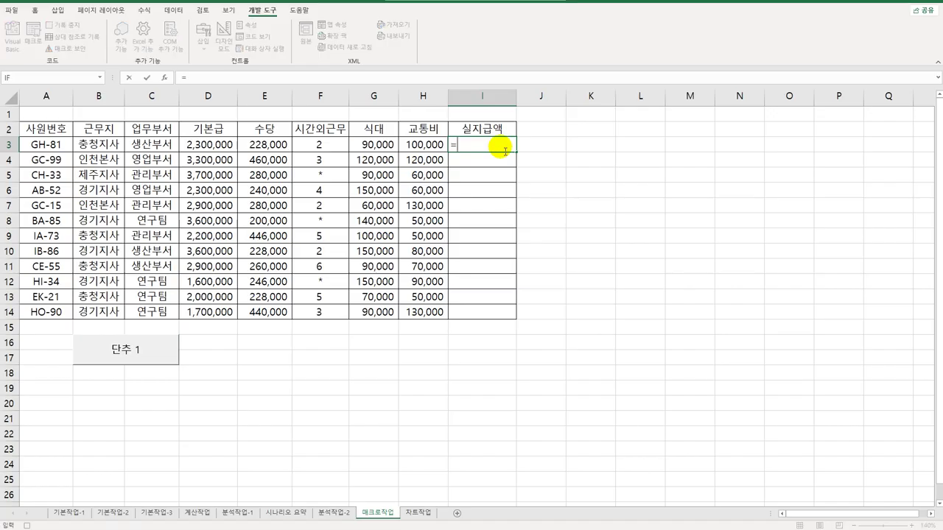
{"action": "left_click", "coordinate": [207, 144]}
{"action": "type", "text": "+"}
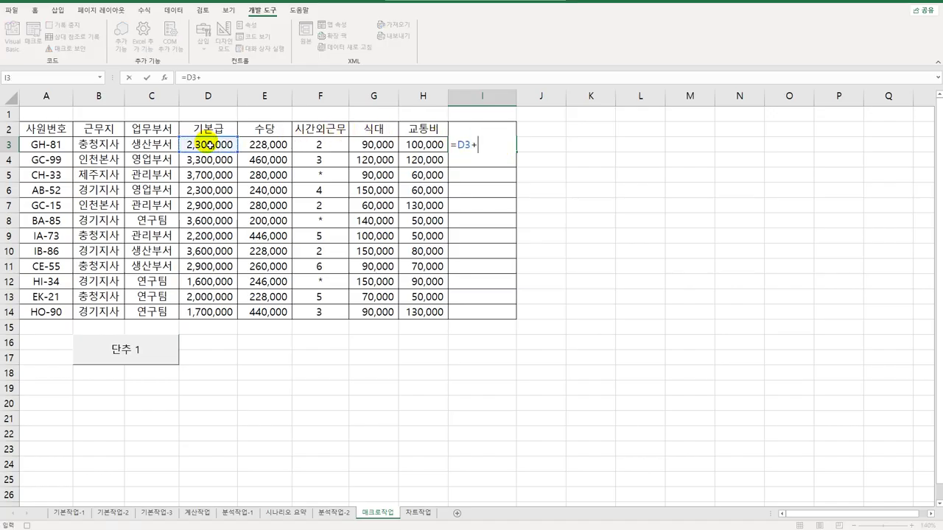
{"action": "left_click", "coordinate": [263, 146]}
{"action": "type", "text": "+"}
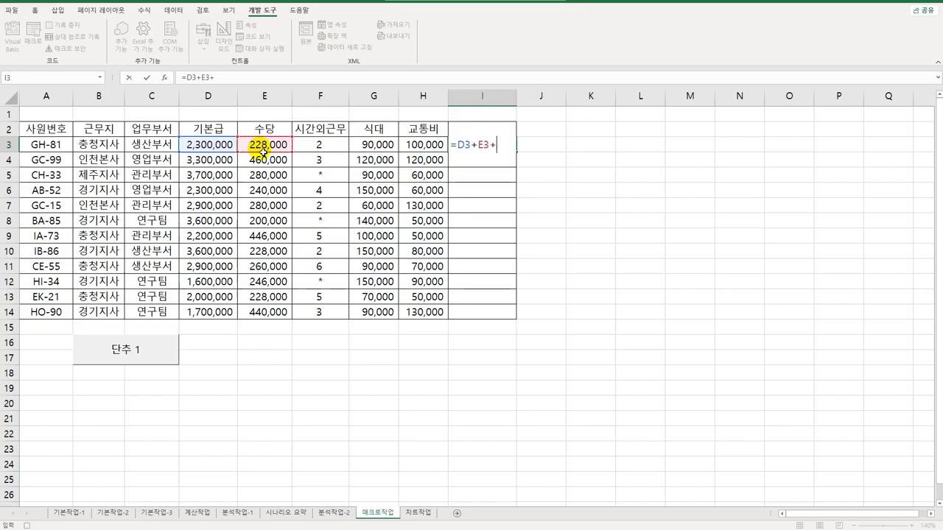
{"action": "left_click", "coordinate": [366, 144]}
{"action": "type", "text": "+"}
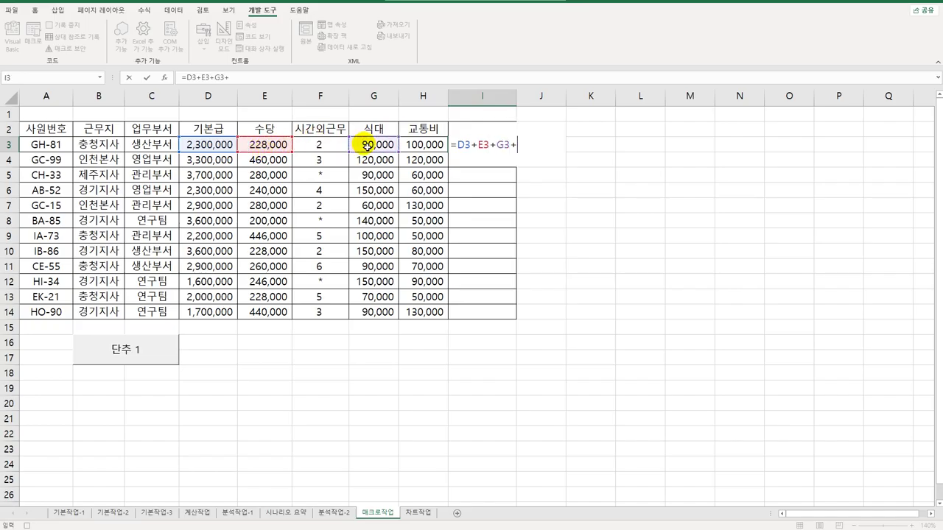
{"action": "left_click", "coordinate": [417, 146]}
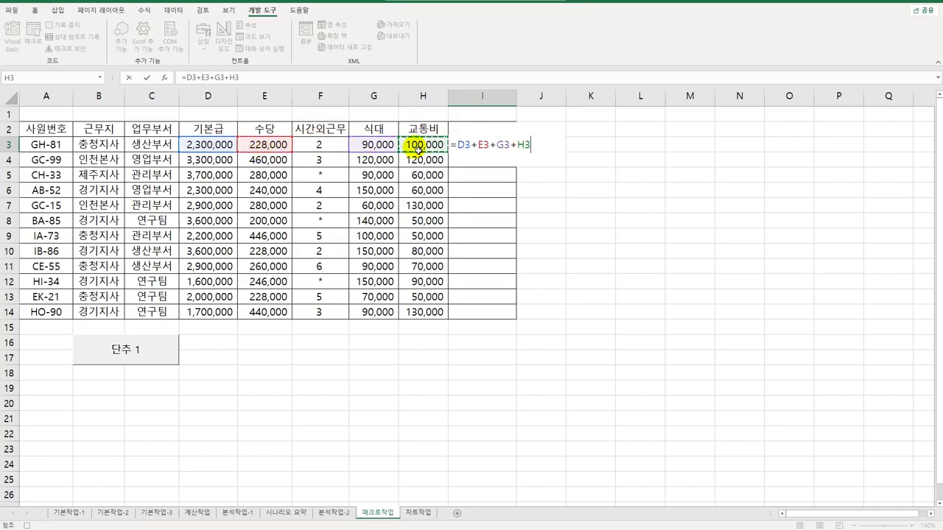
{"action": "key", "text": "Return"}
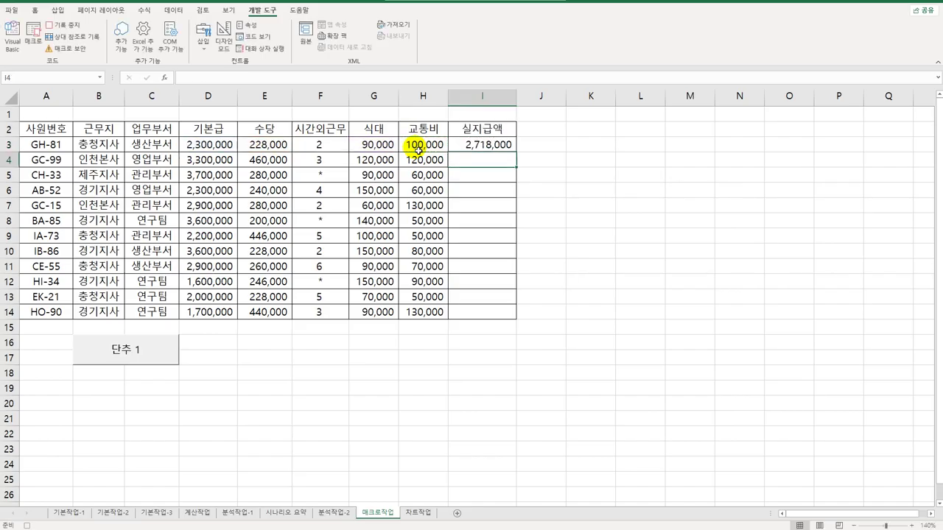
- Fill the I3 formula down through I14 and stop recording the macro
{"action": "left_click", "coordinate": [505, 147]}
{"action": "left_click_drag", "start_coordinate": [522, 152], "coordinate": [497, 316]}
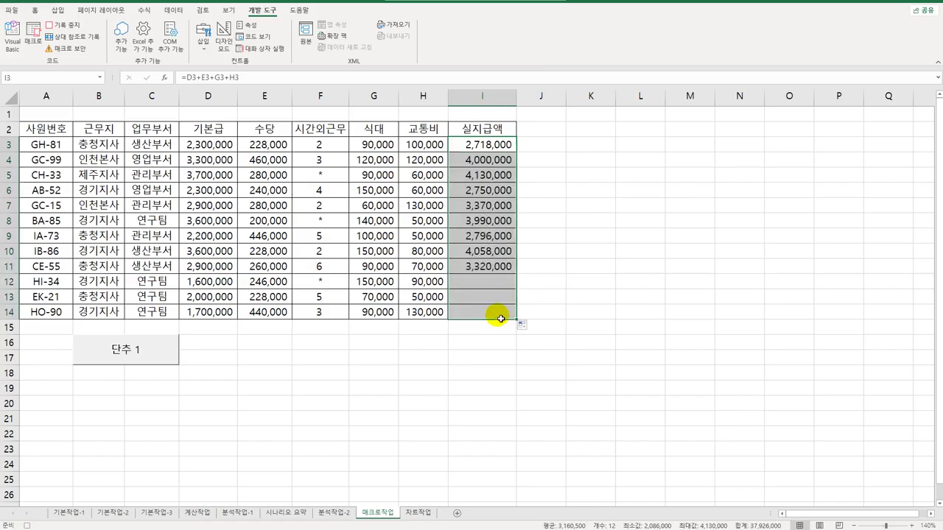
{"action": "left_click", "coordinate": [497, 315]}
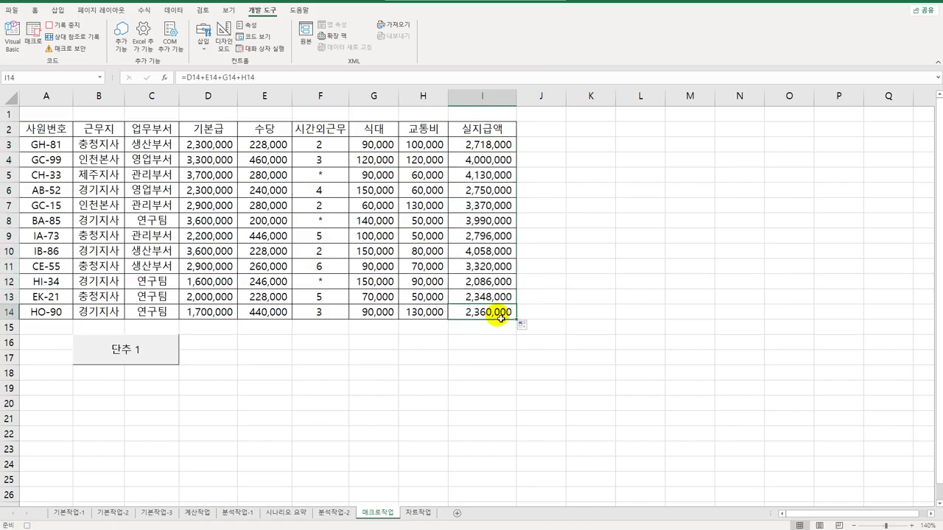
{"action": "left_click", "coordinate": [50, 25]}
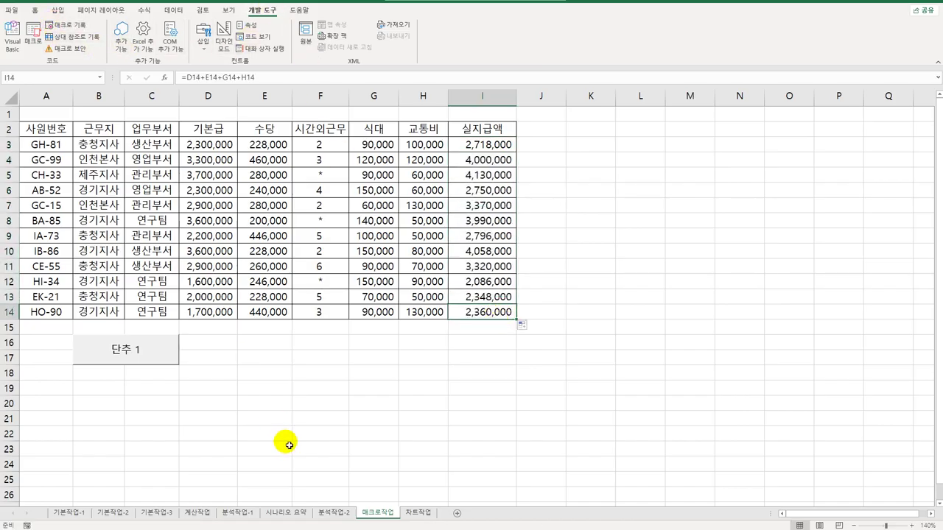
- Change the form button's label to 실지급액
{"action": "scroll", "coordinate": [160, 360], "scroll_direction": "down", "scroll_amount": 3}
{"action": "right_click", "coordinate": [142, 213]}
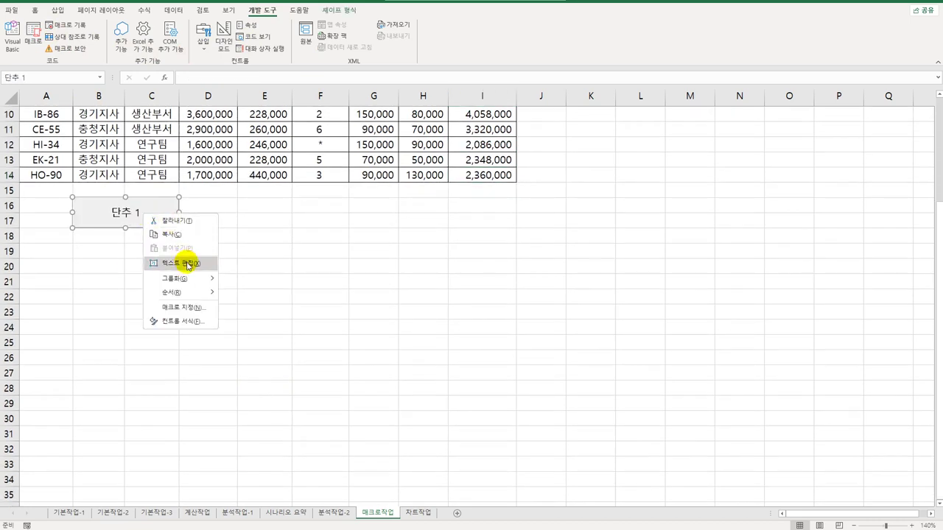
{"action": "left_click", "coordinate": [188, 264]}
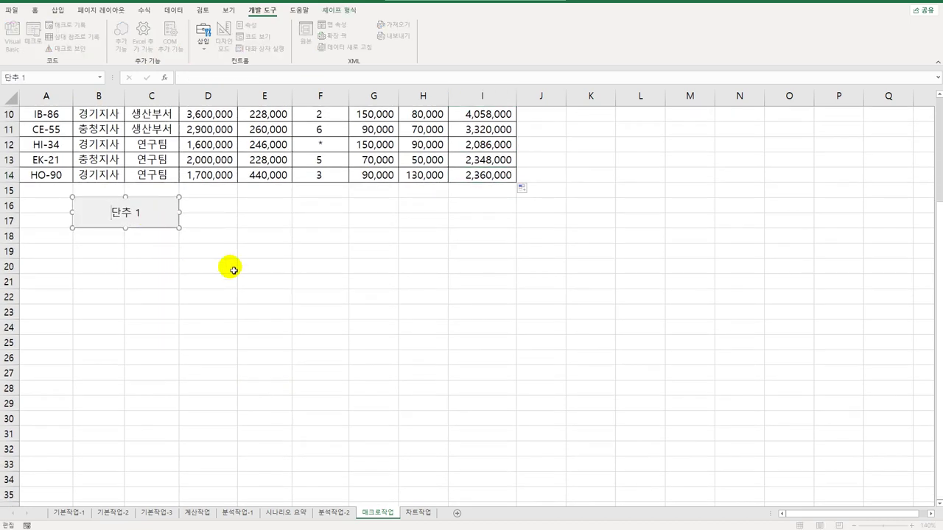
{"action": "key", "text": "ctrl+a"}
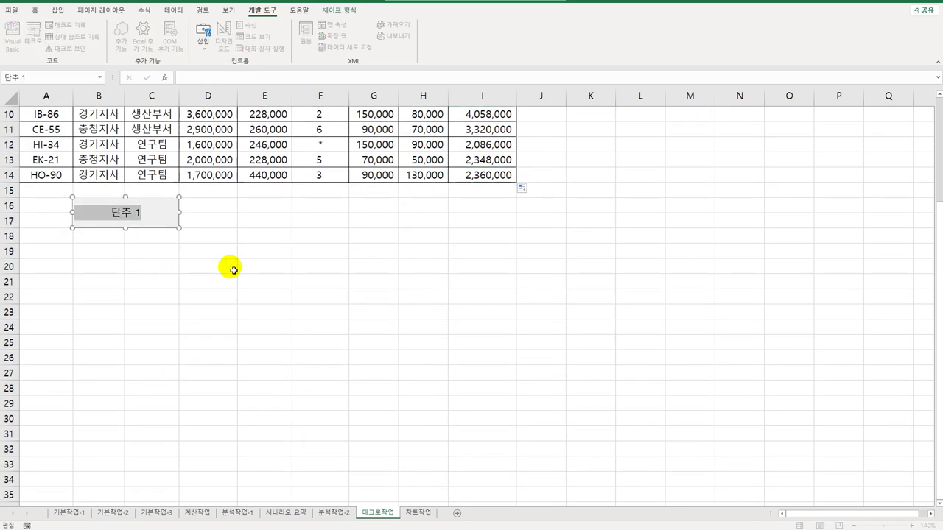
{"action": "type", "text": "실지급액"}
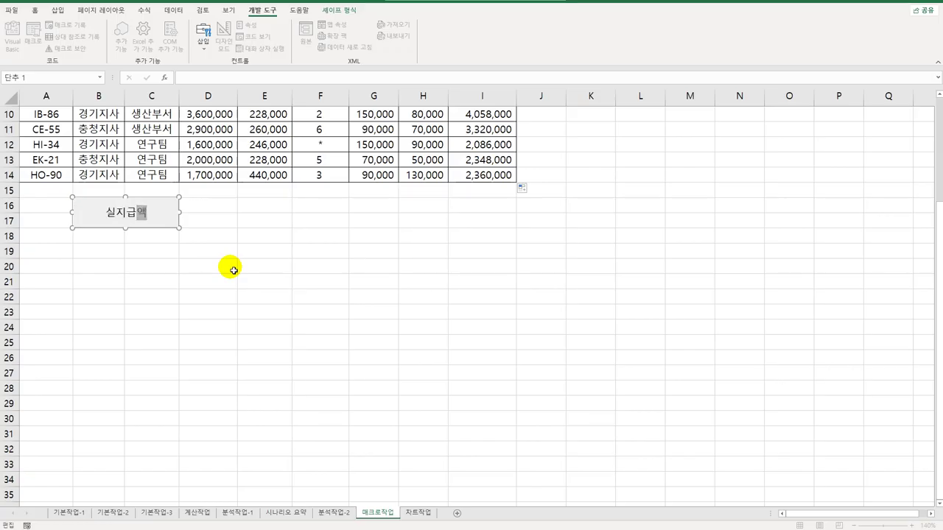
{"action": "left_click", "coordinate": [232, 270]}
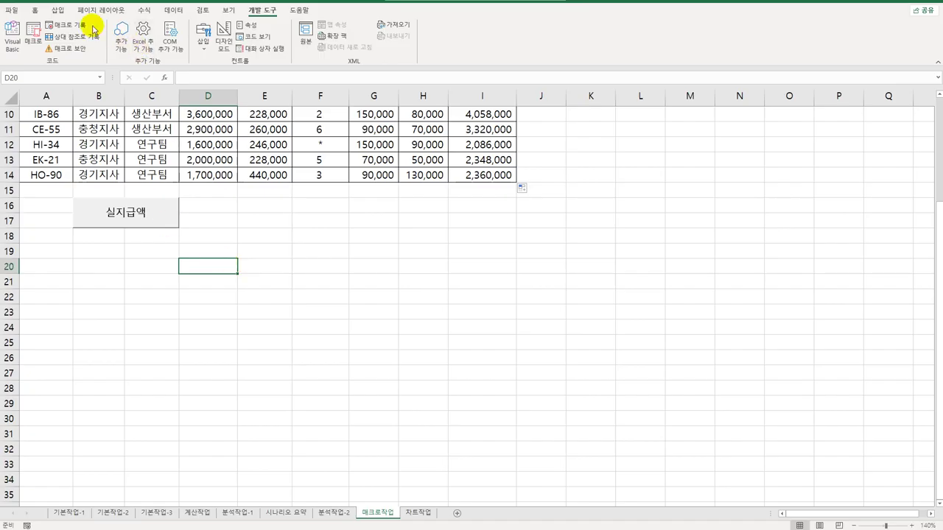
- Insert a rectangle shape covering cells E16:F17 and label it 서식
{"action": "left_click", "coordinate": [57, 11]}
{"action": "left_click", "coordinate": [118, 38]}
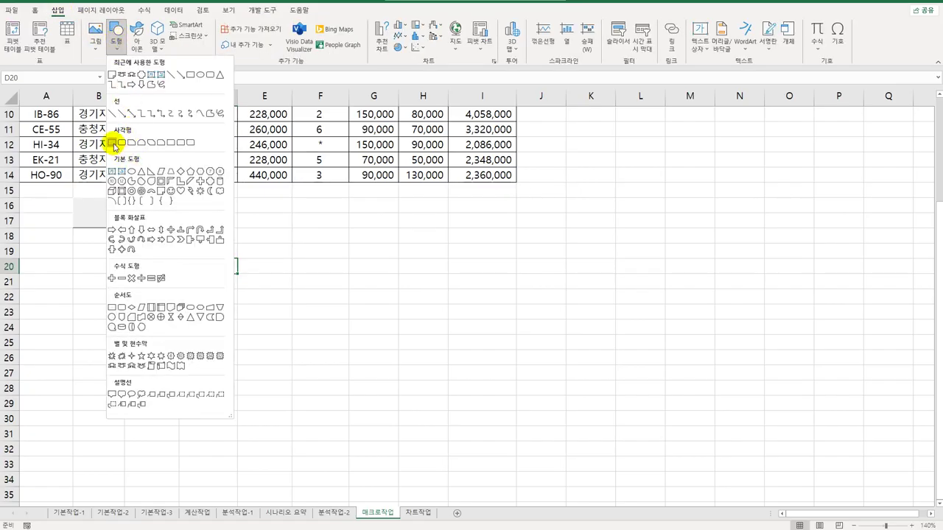
{"action": "left_click", "coordinate": [117, 142]}
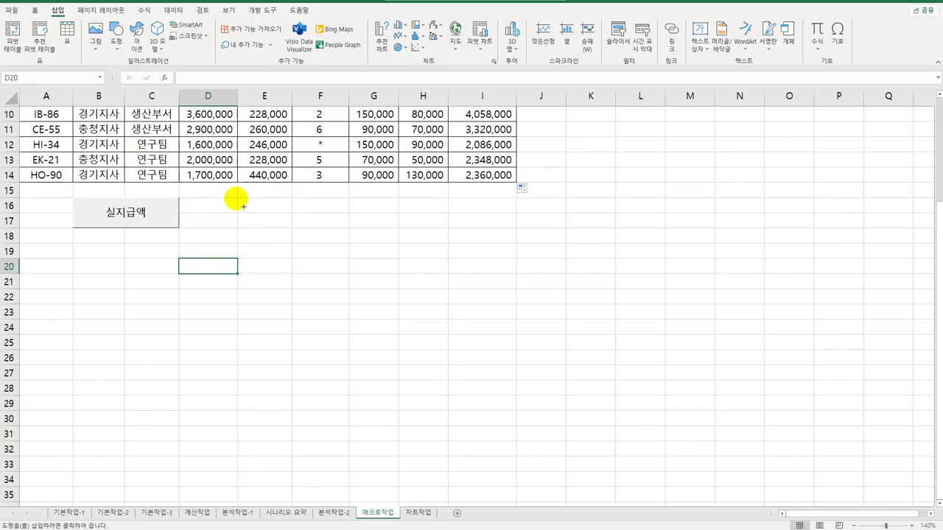
{"action": "left_click_drag", "start_coordinate": [244, 205], "coordinate": [337, 239]}
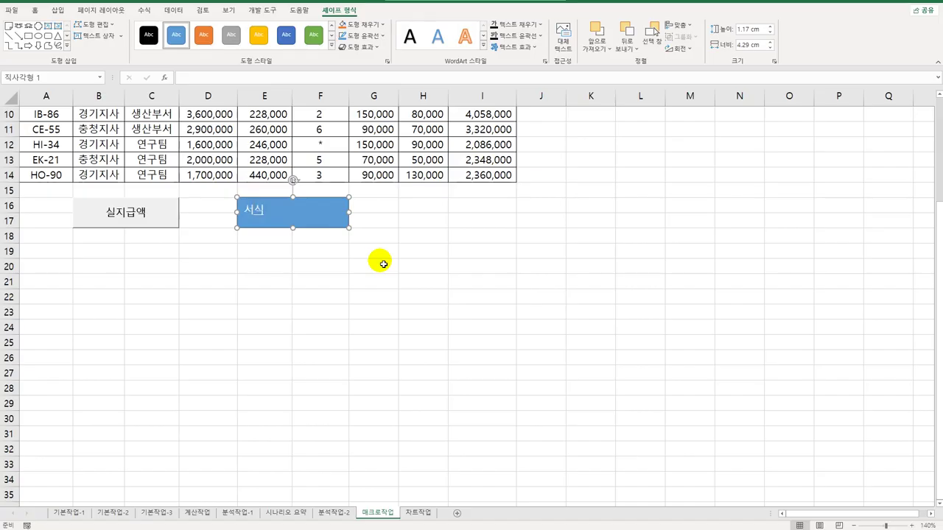
- Assign a new macro named 서식 to the rectangle and start recording it in the current workbook
{"action": "right_click", "coordinate": [300, 207]}
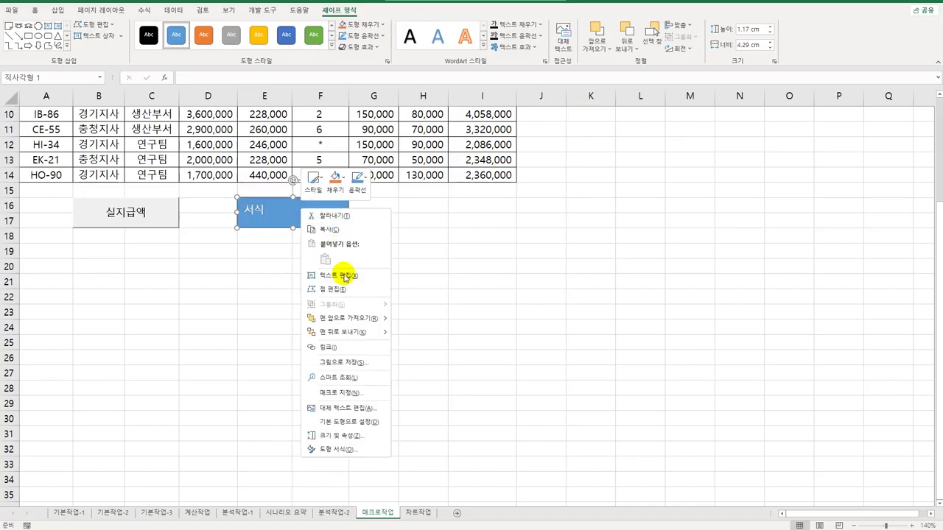
{"action": "left_click", "coordinate": [358, 398]}
{"action": "left_click_drag", "start_coordinate": [369, 245], "coordinate": [560, 206]}
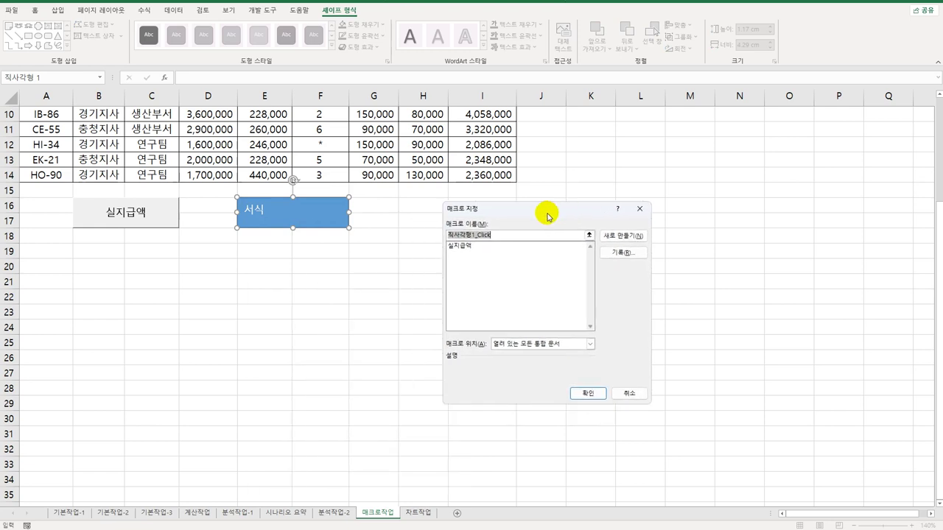
{"action": "type", "text": "서시"}
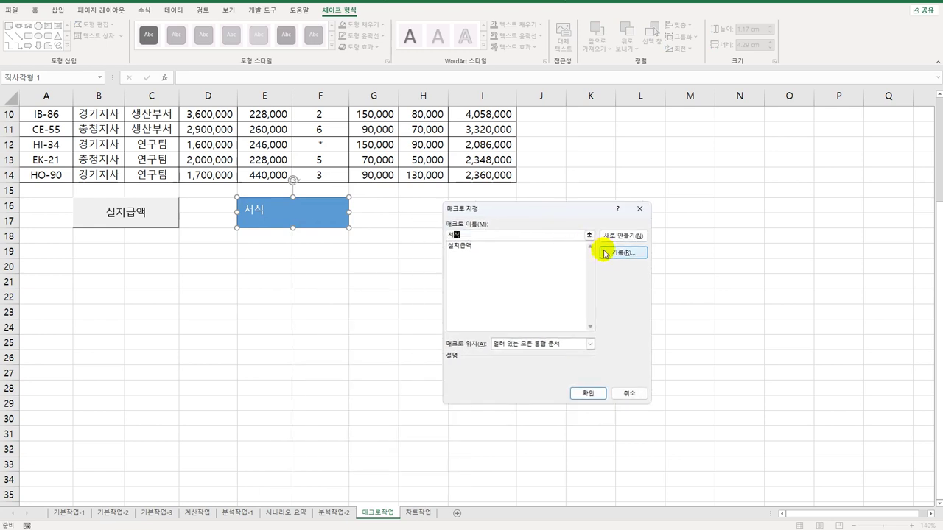
{"action": "left_click", "coordinate": [608, 253]}
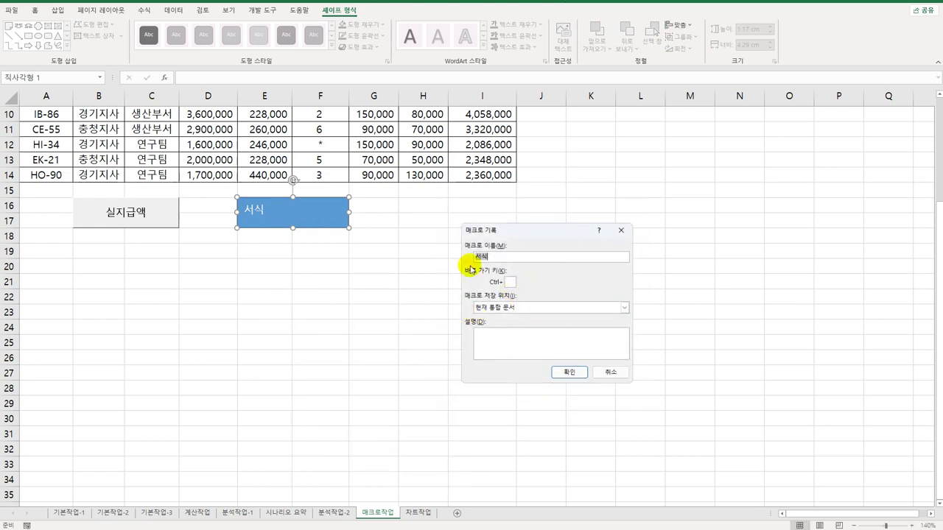
{"action": "left_click", "coordinate": [569, 373]}
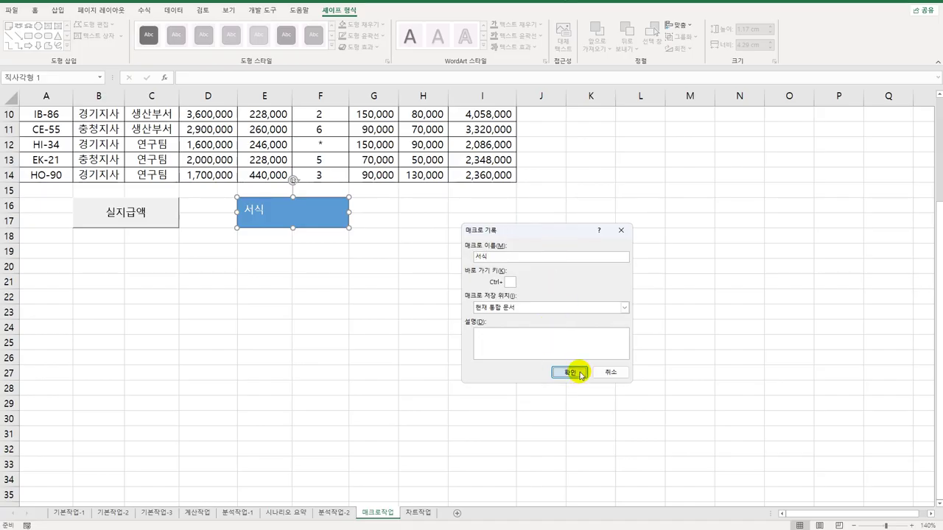
- Apply the 강조색1 cell style to headers A2:I2 and stop recording the macro
{"action": "scroll", "coordinate": [471, 333], "scroll_direction": "up", "scroll_amount": 3}
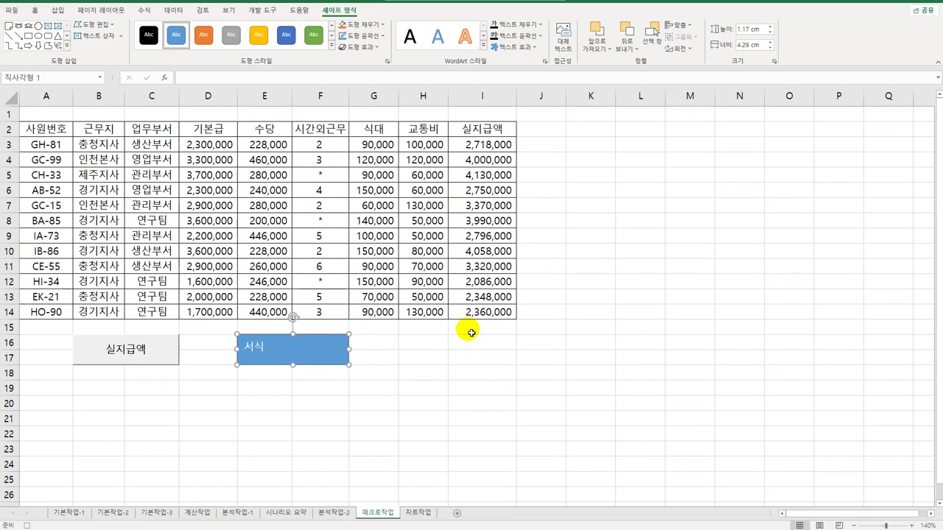
{"action": "left_click_drag", "start_coordinate": [70, 133], "coordinate": [508, 131]}
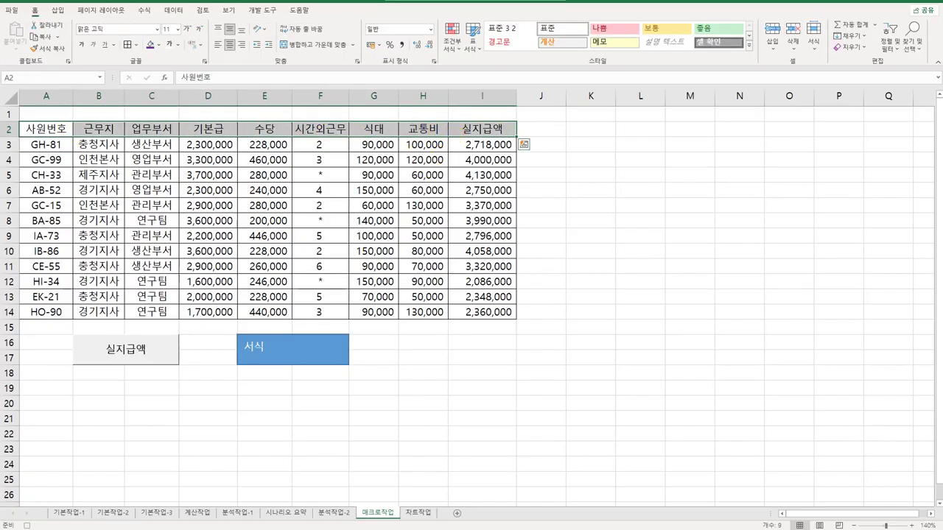
{"action": "left_click", "coordinate": [747, 46]}
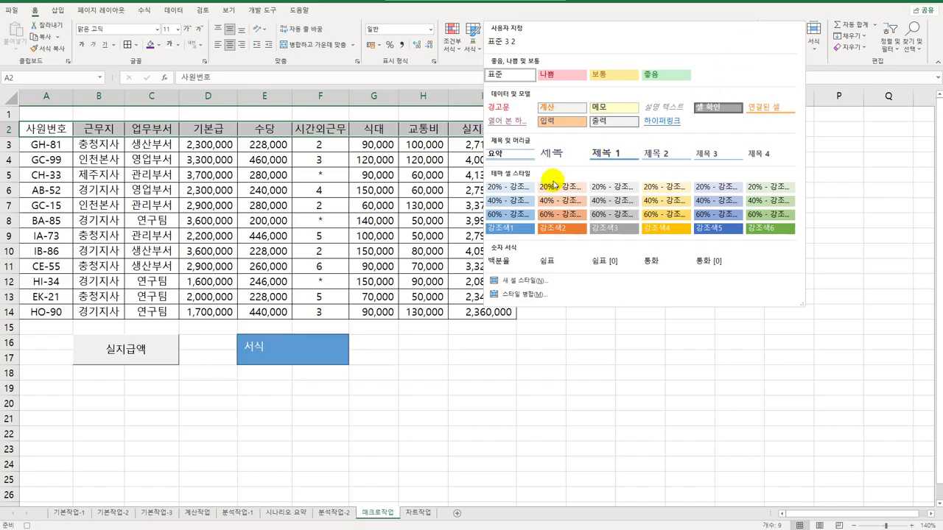
{"action": "left_click", "coordinate": [511, 232]}
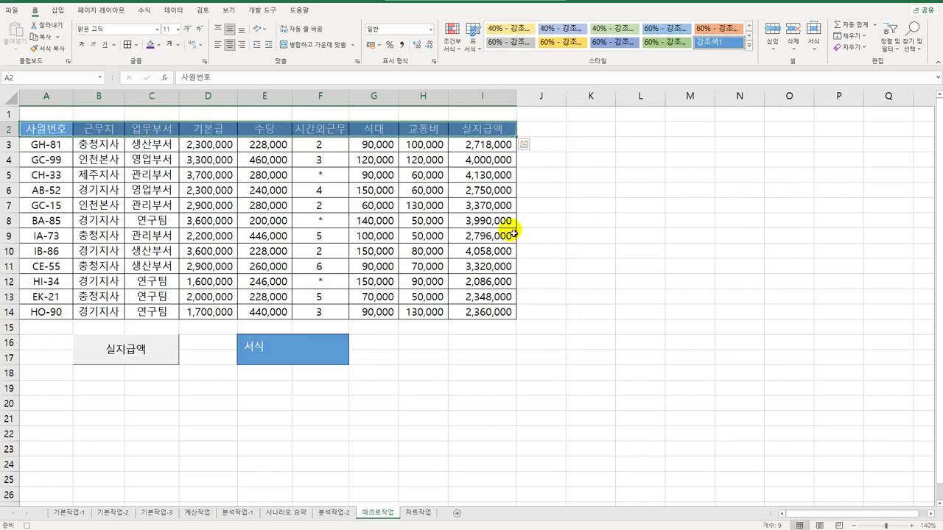
{"action": "left_click", "coordinate": [475, 128]}
{"action": "left_click", "coordinate": [263, 10]}
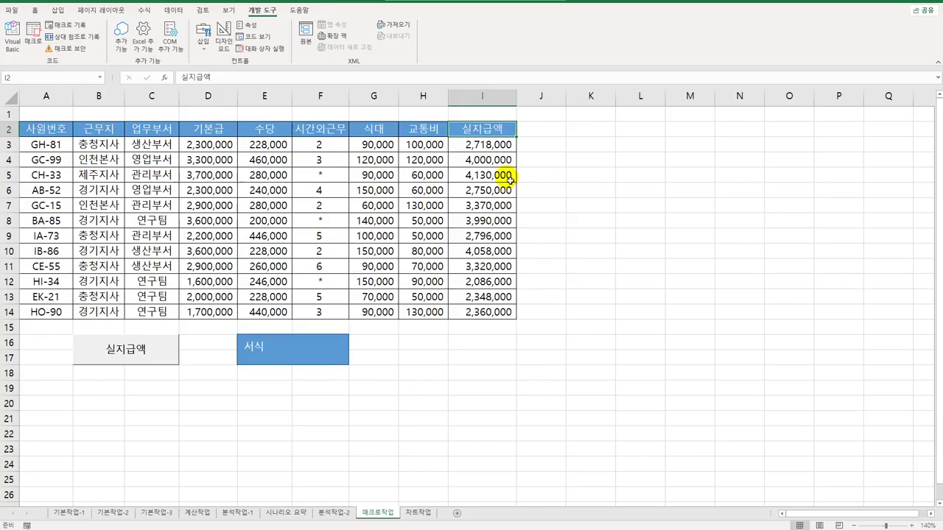
- Test both macro buttons after clearing I3:I14 and switching headers A2:I2 to the 강조색2 cell style
{"action": "left_click_drag", "start_coordinate": [508, 152], "coordinate": [507, 305]}
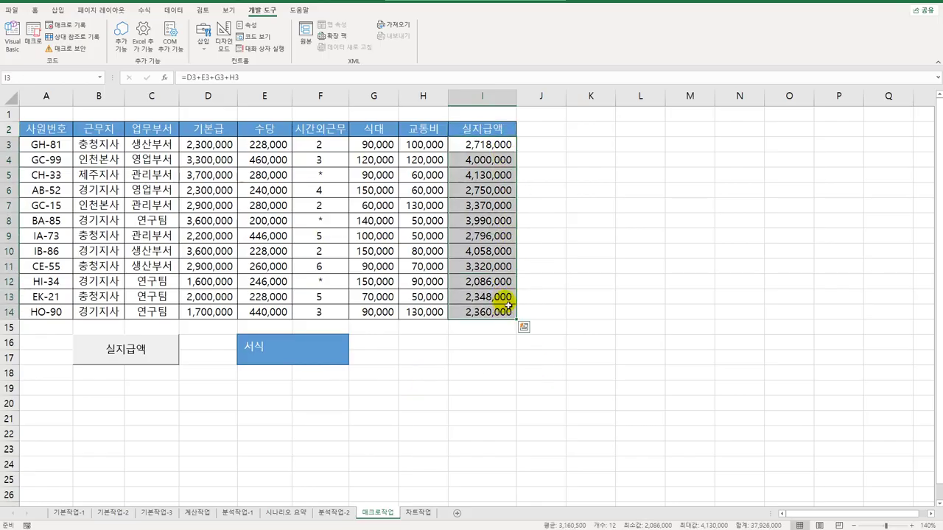
{"action": "key", "text": "Delete"}
{"action": "left_click_drag", "start_coordinate": [73, 128], "coordinate": [479, 131]}
{"action": "left_click", "coordinate": [34, 10]}
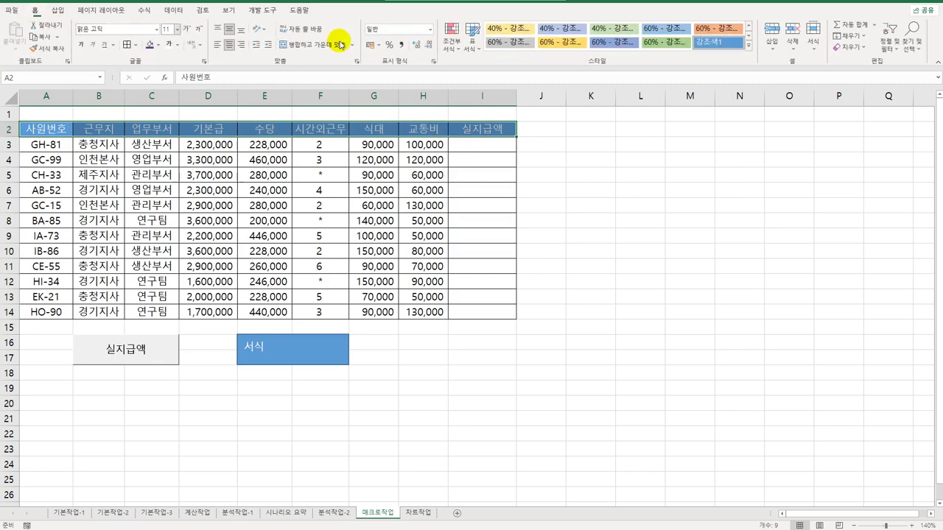
{"action": "left_click", "coordinate": [748, 45]}
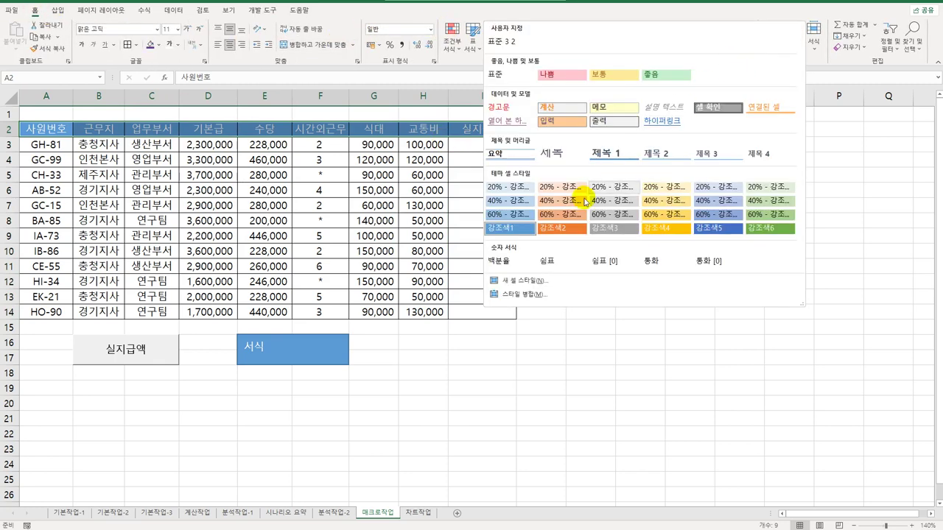
{"action": "left_click", "coordinate": [558, 227]}
{"action": "left_click", "coordinate": [118, 355]}
{"action": "left_click", "coordinate": [318, 355]}
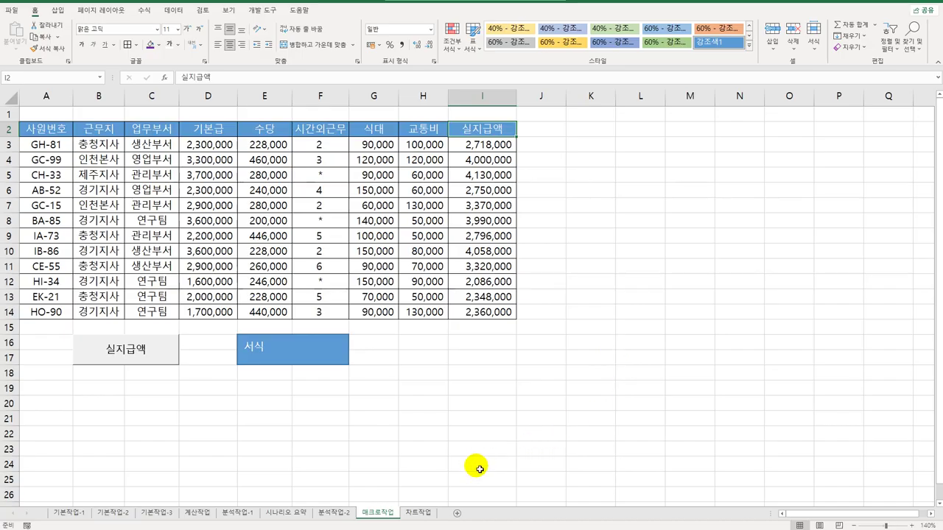
- Change the column chart on the 차트작업 sheet to a 3-D clustered column chart
{"action": "left_click", "coordinate": [418, 512]}
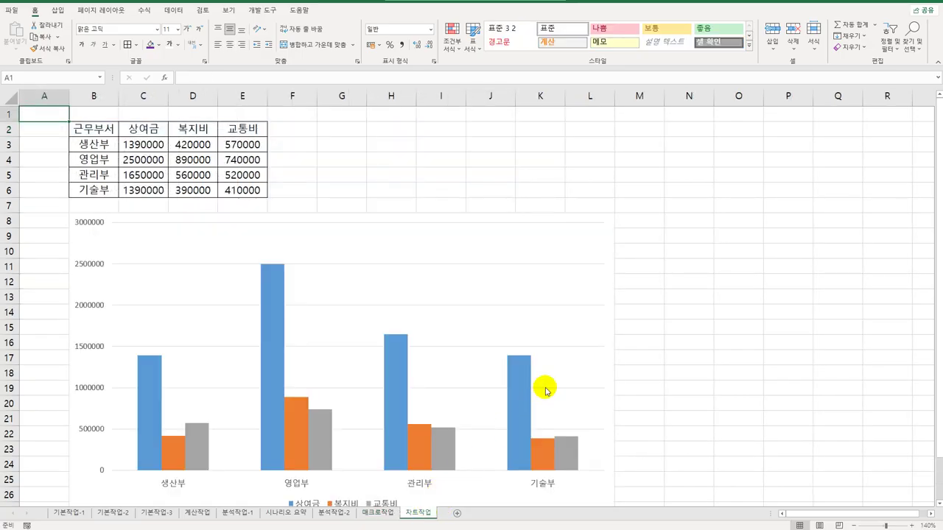
{"action": "scroll", "coordinate": [545, 389], "scroll_direction": "down", "scroll_amount": 3}
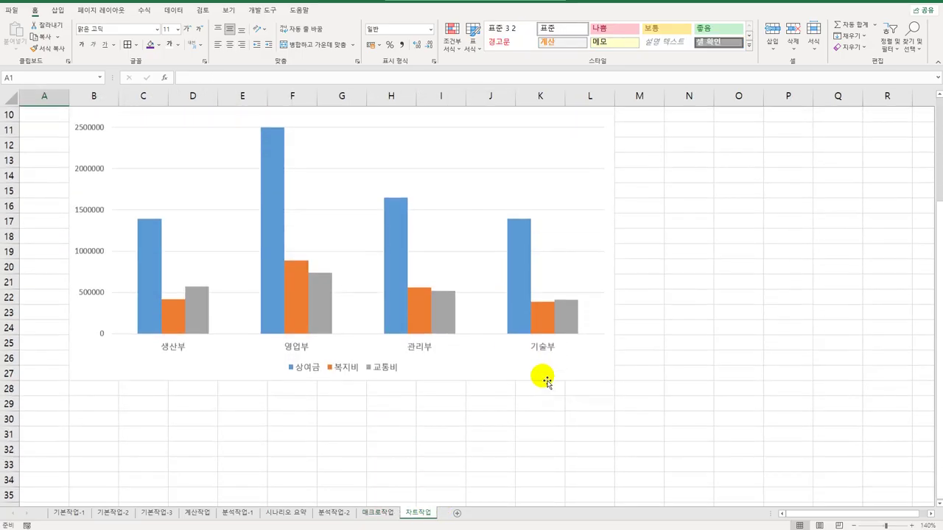
{"action": "right_click", "coordinate": [419, 157]}
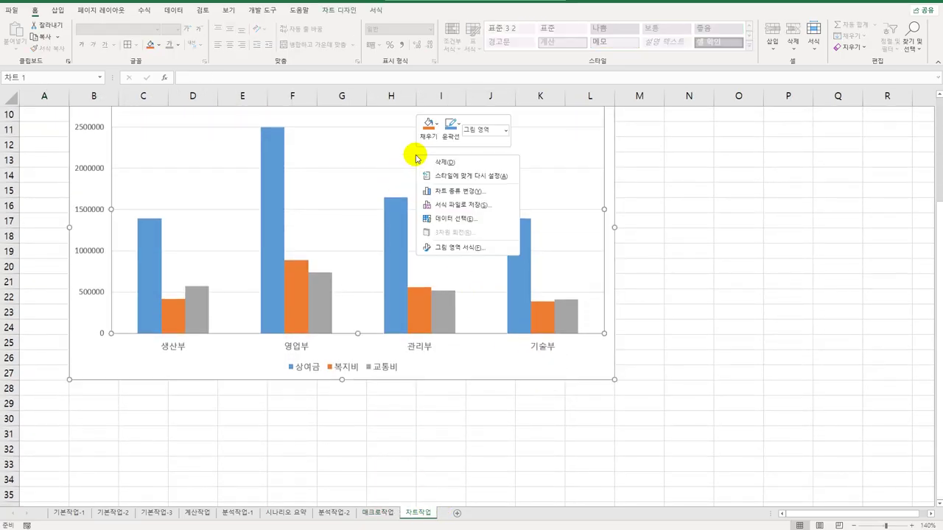
{"action": "left_click", "coordinate": [464, 192]}
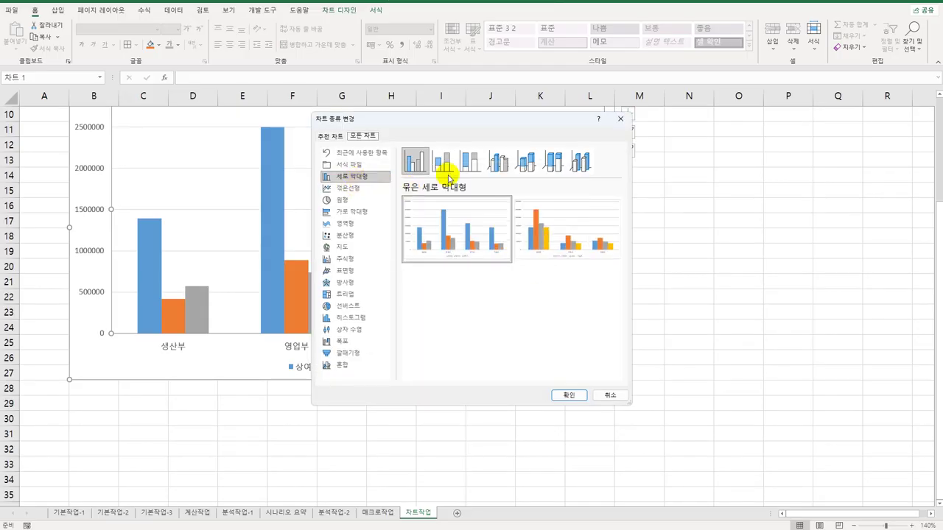
{"action": "left_click", "coordinate": [507, 167]}
{"action": "left_click", "coordinate": [569, 397]}
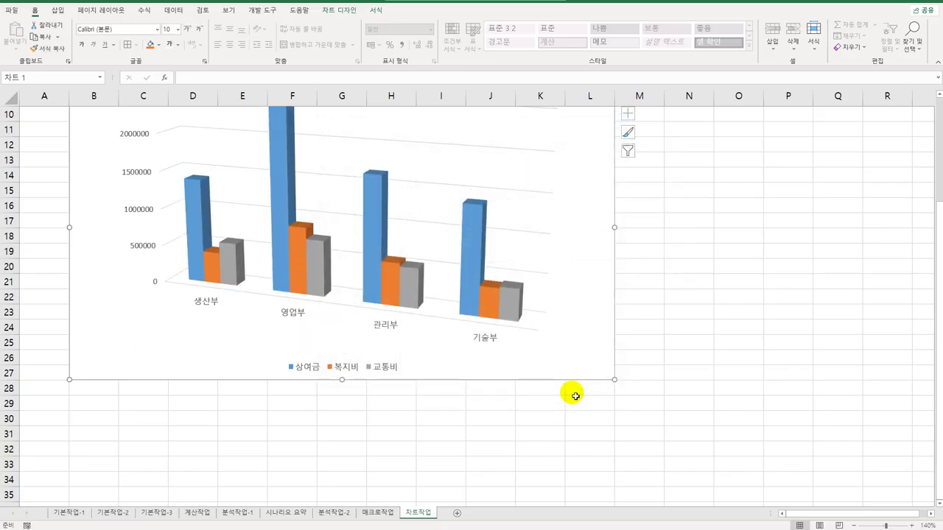
- Turn on right-angle axes (직각으로 축 고정) in the chart's 3-D rotation settings
{"action": "right_click", "coordinate": [391, 163]}
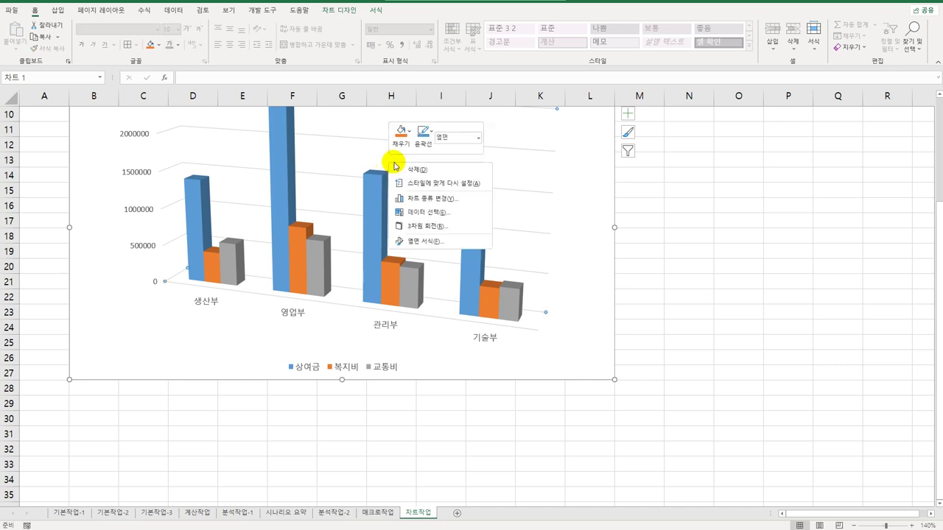
{"action": "left_click", "coordinate": [431, 226]}
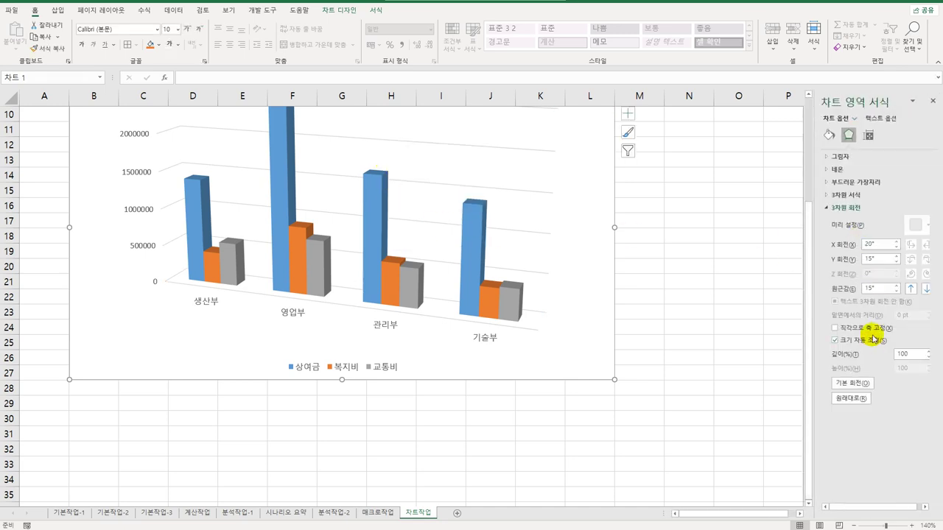
{"action": "left_click", "coordinate": [873, 329]}
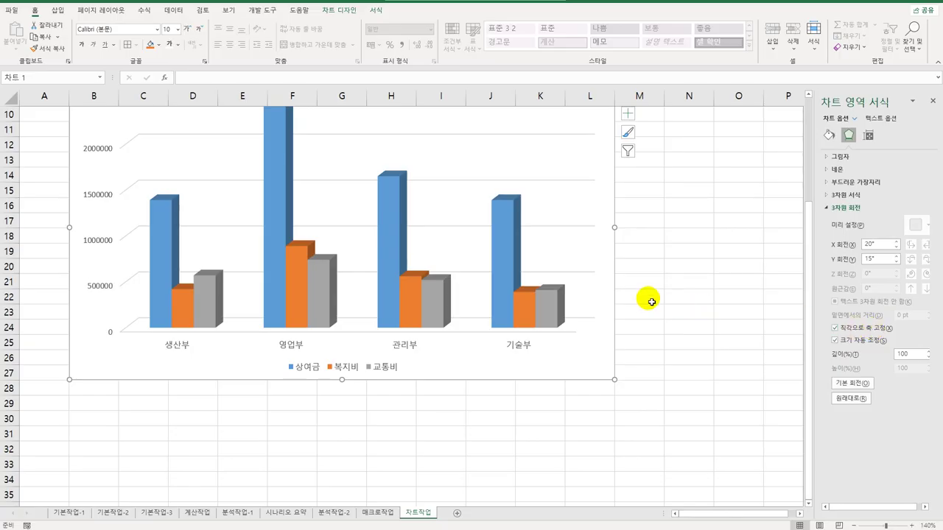
- Change the column shape of the 상여금 series to cylinder (원통형)
{"action": "left_click", "coordinate": [274, 183]}
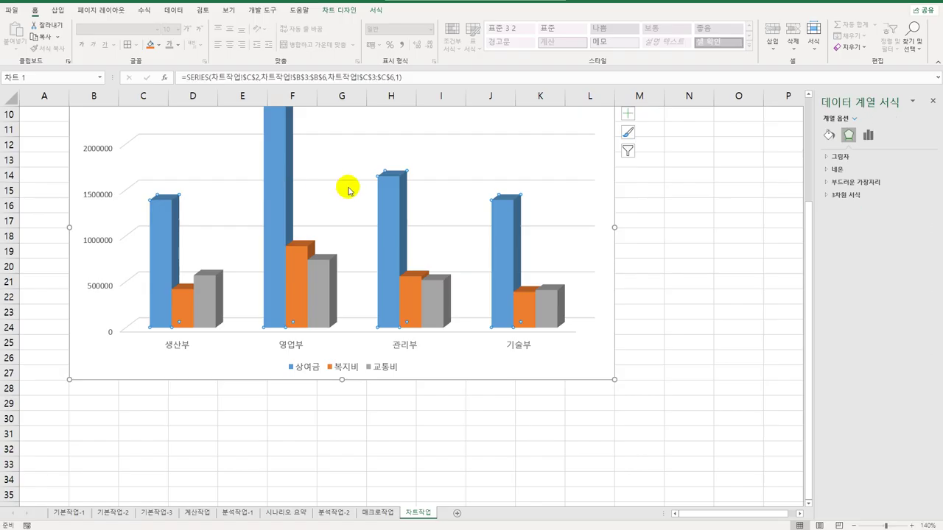
{"action": "left_click", "coordinate": [869, 137]}
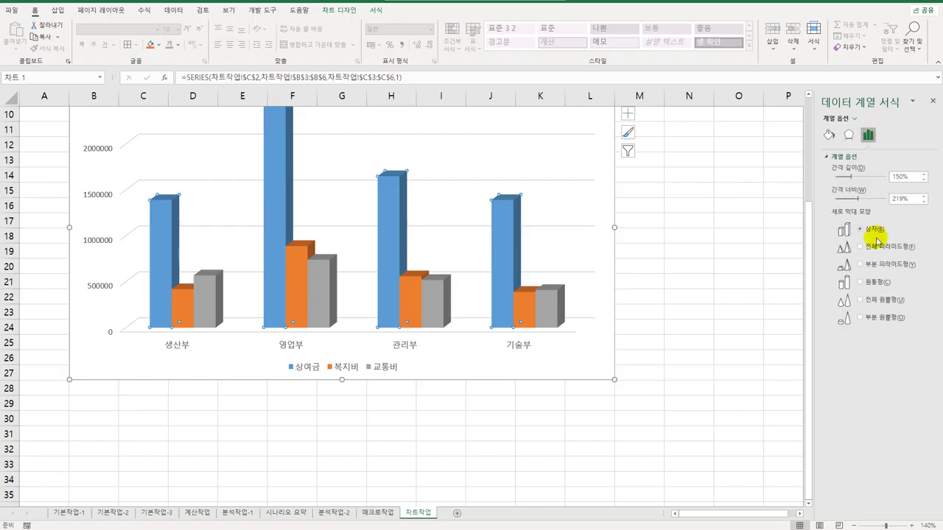
{"action": "left_click", "coordinate": [860, 283]}
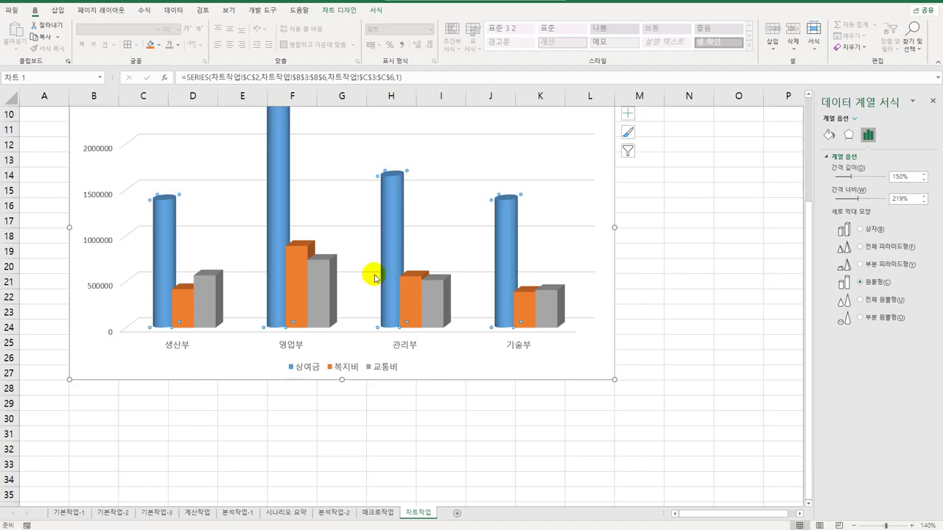
- Set the major unit of the chart's vertical axis to 400000
{"action": "left_click", "coordinate": [110, 193]}
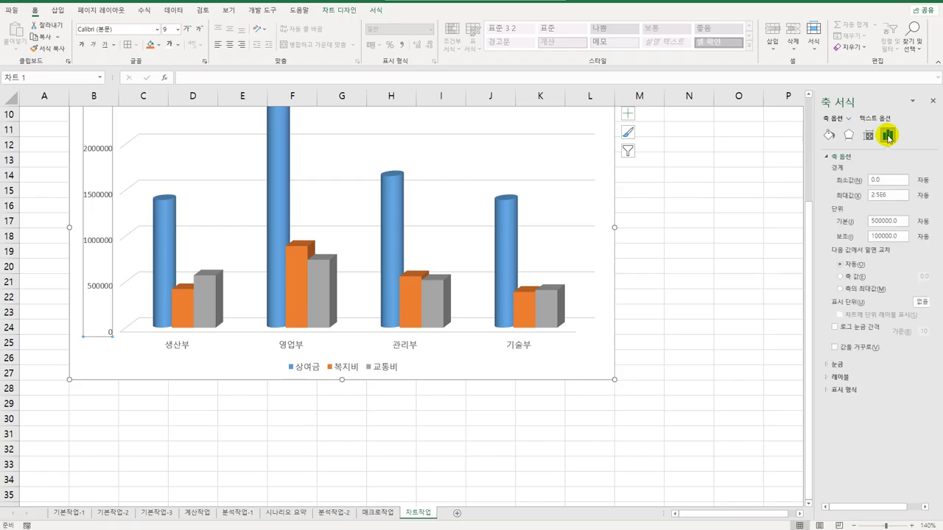
{"action": "left_click", "coordinate": [899, 222]}
{"action": "type", "text": "4"}
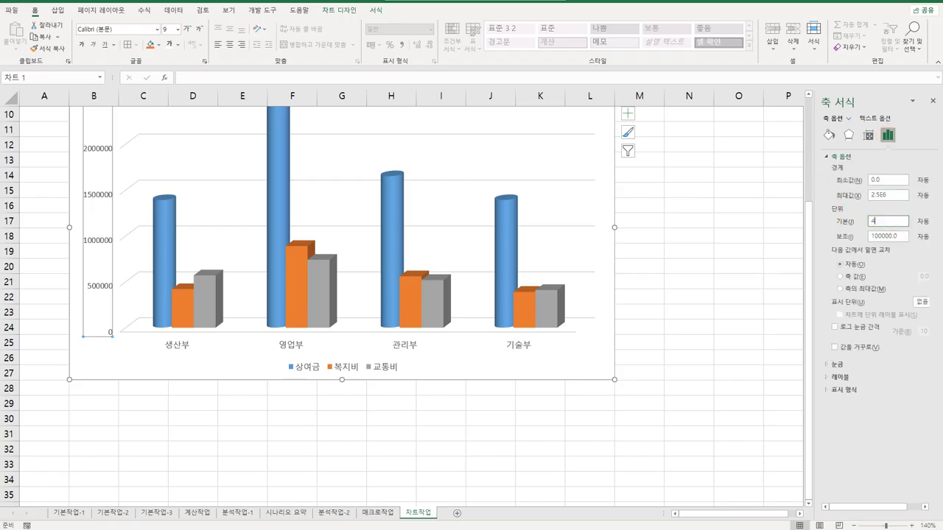
{"action": "type", "text": "00000"}
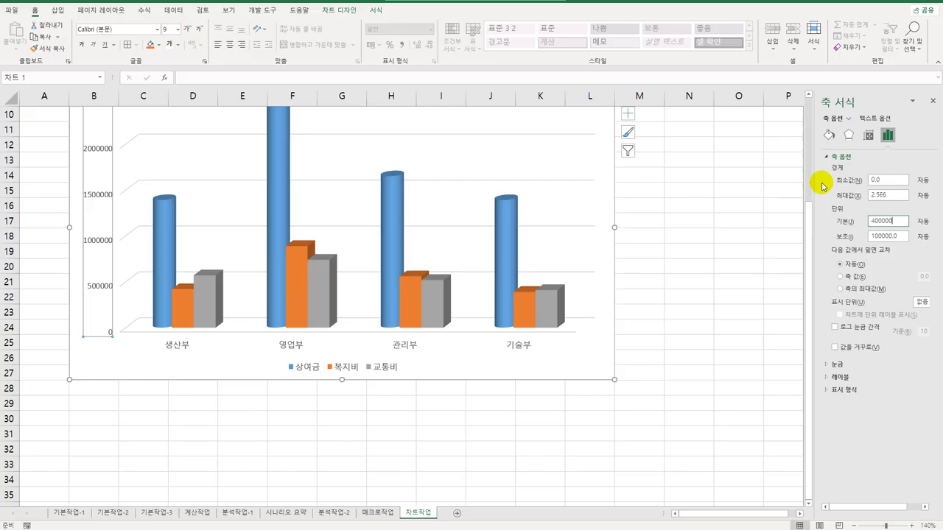
- Format the vertical axis numbers as 회계 (accounting) with the currency symbol set to 없음
{"action": "left_click", "coordinate": [845, 390]}
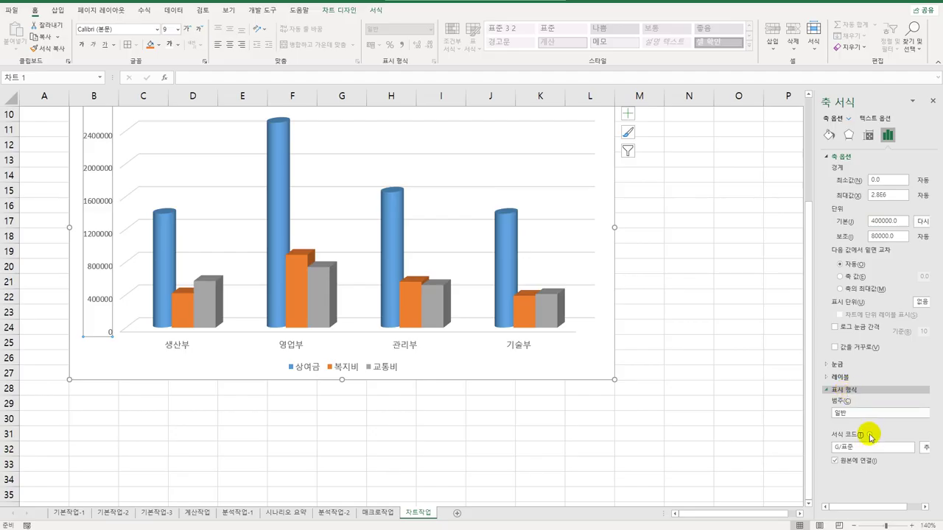
{"action": "left_click", "coordinate": [866, 413]}
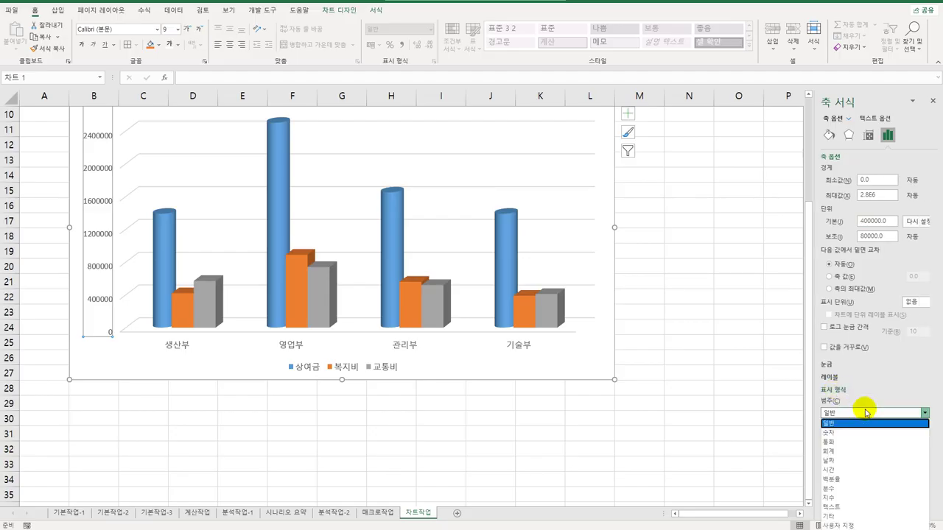
{"action": "left_click", "coordinate": [857, 451]}
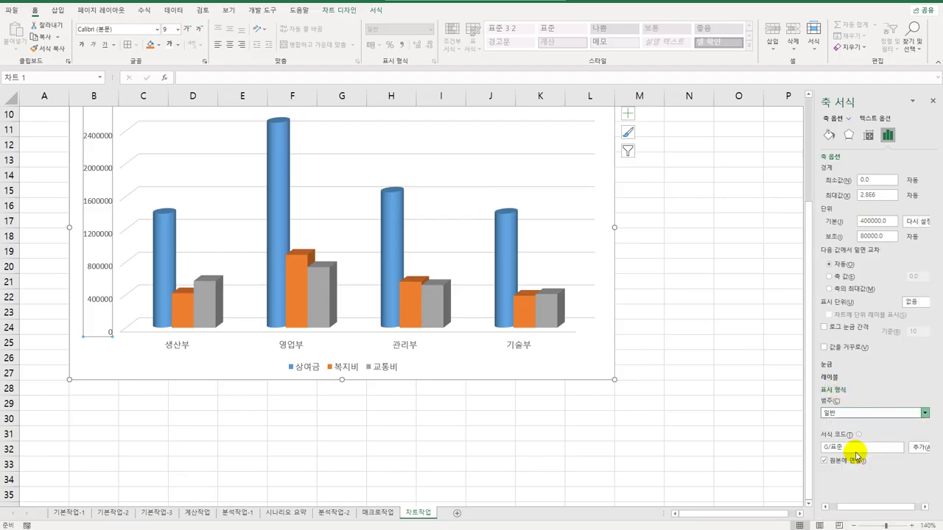
{"action": "left_click", "coordinate": [892, 452]}
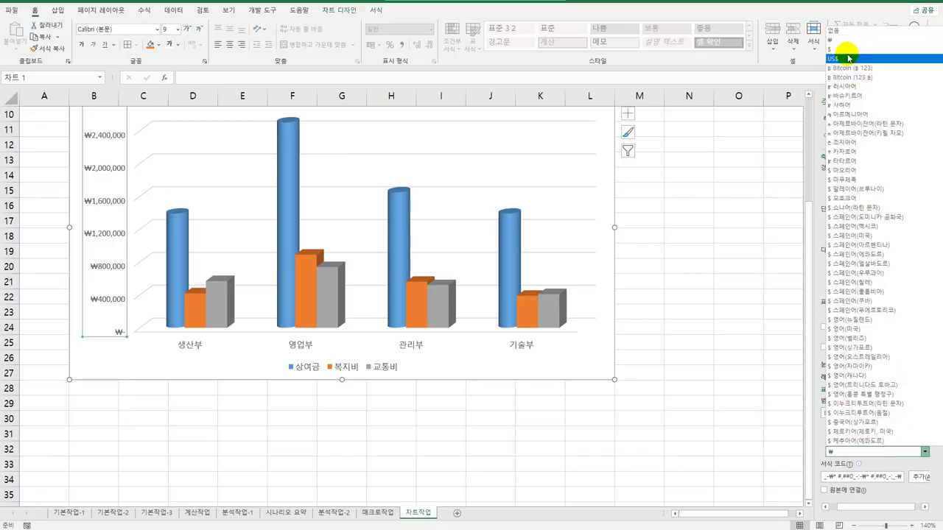
{"action": "left_click", "coordinate": [838, 30]}
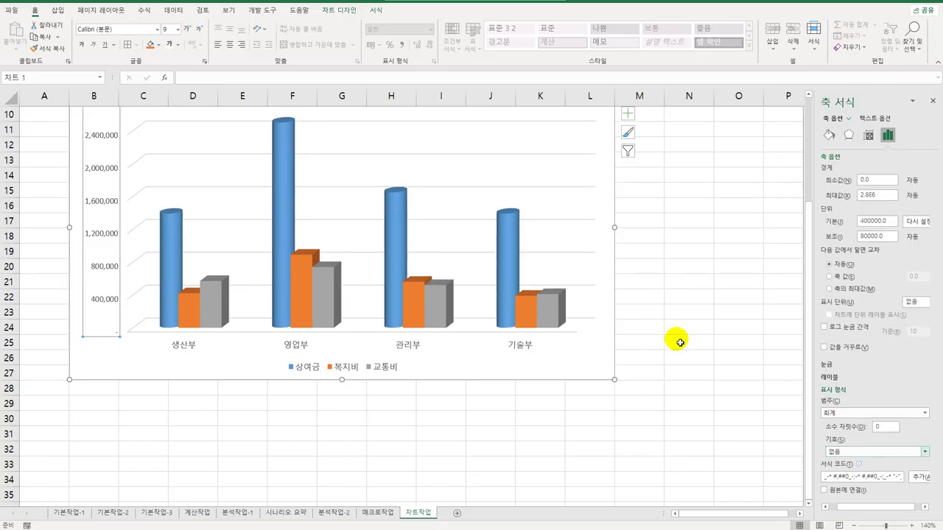
- Fill the chart floor with the theme colour 밝은 회색, 배경 2 and check the colour's name
{"action": "left_click", "coordinate": [362, 323]}
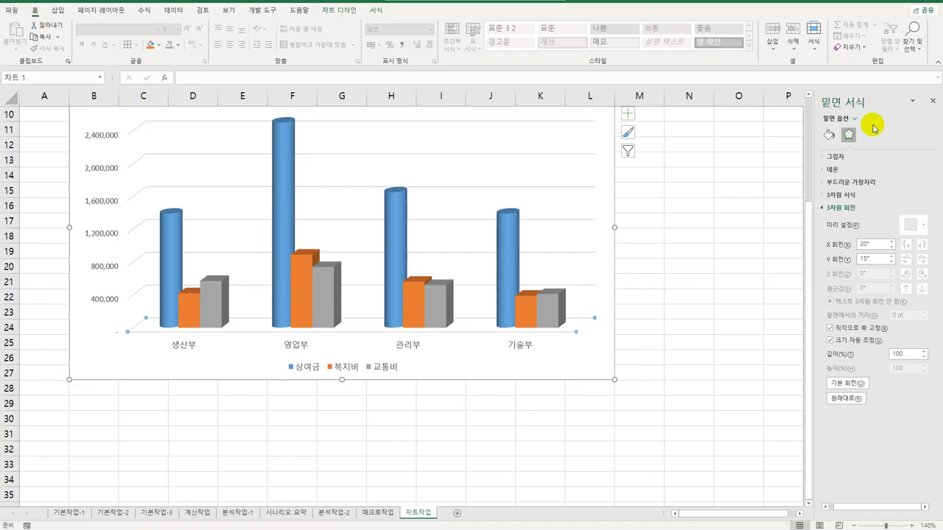
{"action": "left_click", "coordinate": [827, 137]}
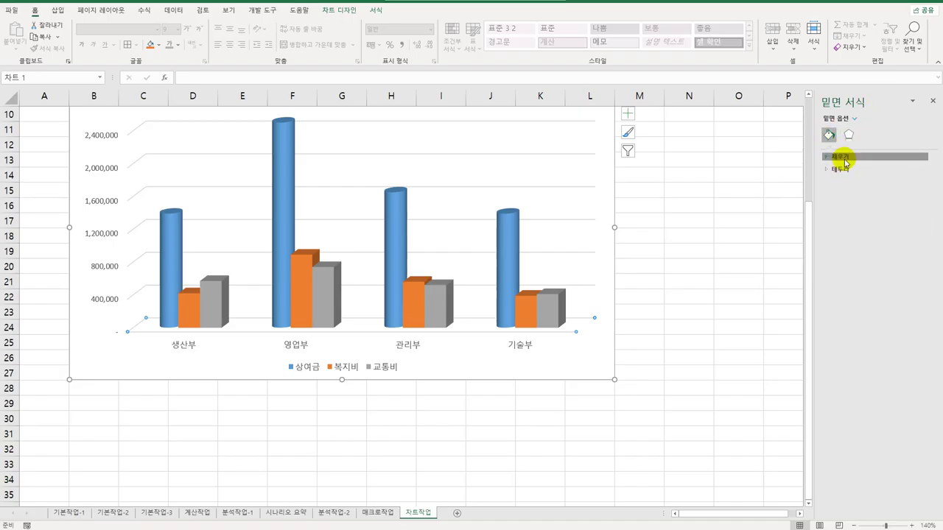
{"action": "left_click", "coordinate": [838, 156]}
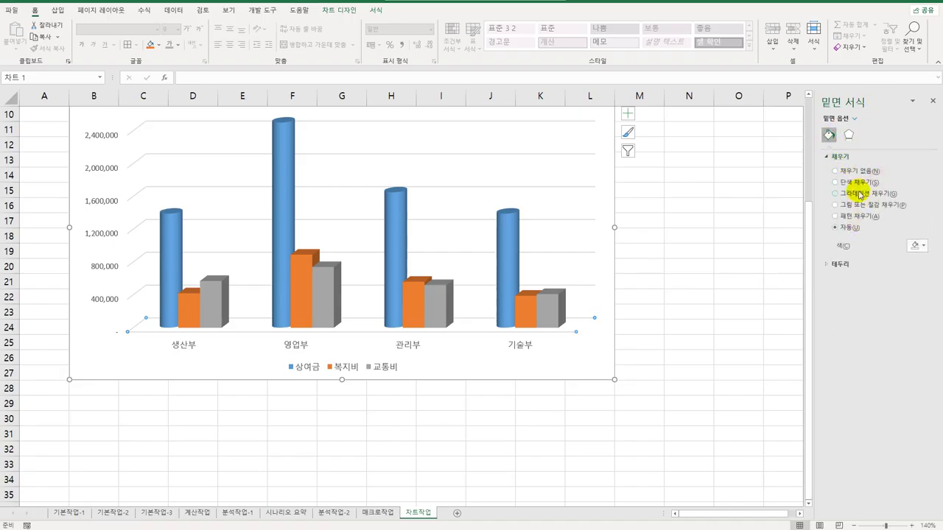
{"action": "left_click", "coordinate": [923, 246]}
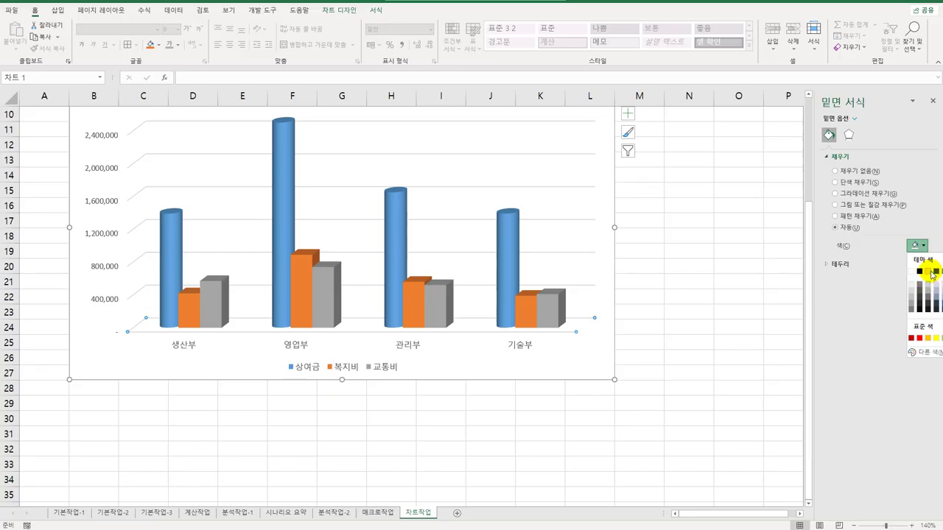
{"action": "left_click", "coordinate": [932, 273]}
{"action": "left_click", "coordinate": [375, 10]}
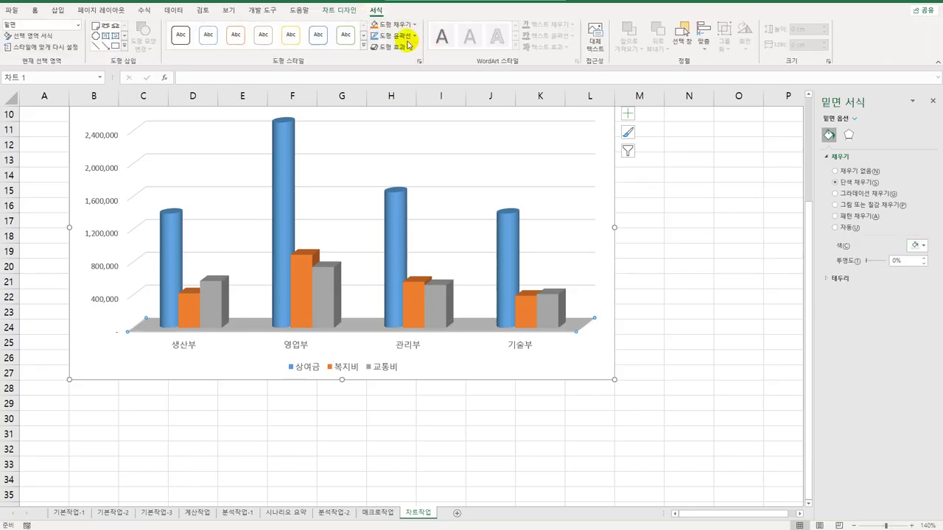
{"action": "left_click", "coordinate": [410, 25]}
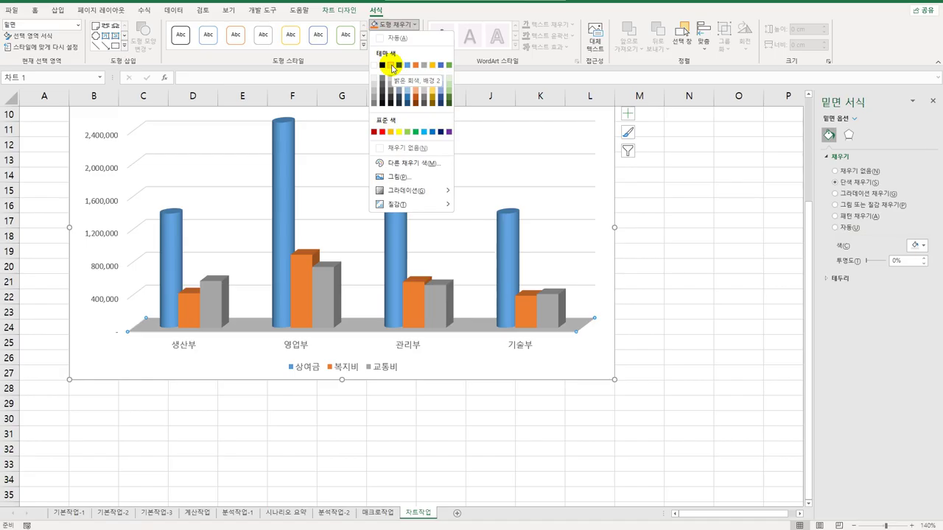
- Add data callouts (데이터 설명선) to the 상여금 series
{"action": "left_click", "coordinate": [279, 198]}
{"action": "left_click", "coordinate": [282, 189]}
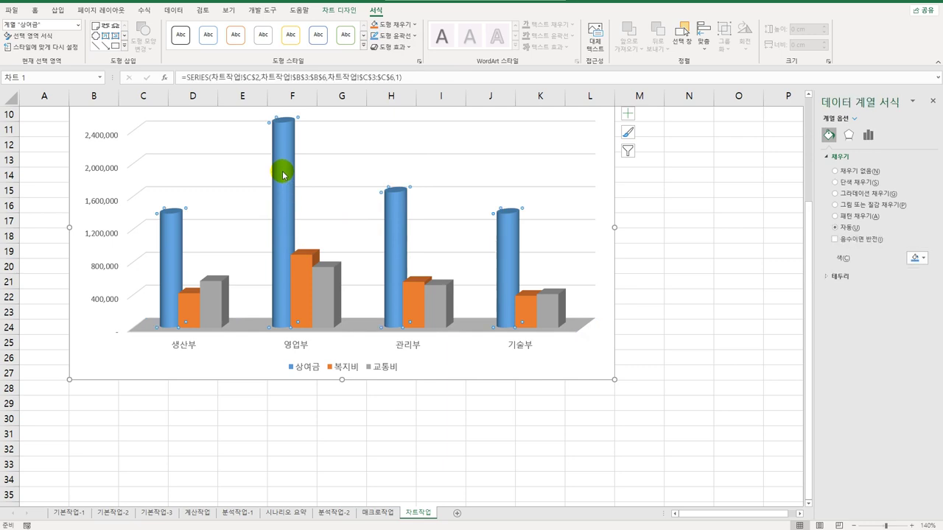
{"action": "right_click", "coordinate": [284, 140]}
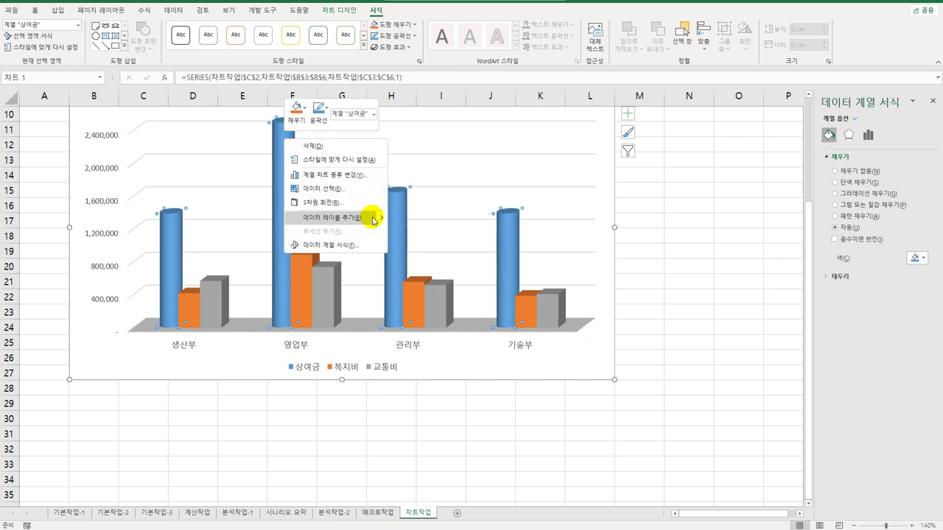
{"action": "mouse_move", "coordinate": [396, 221]}
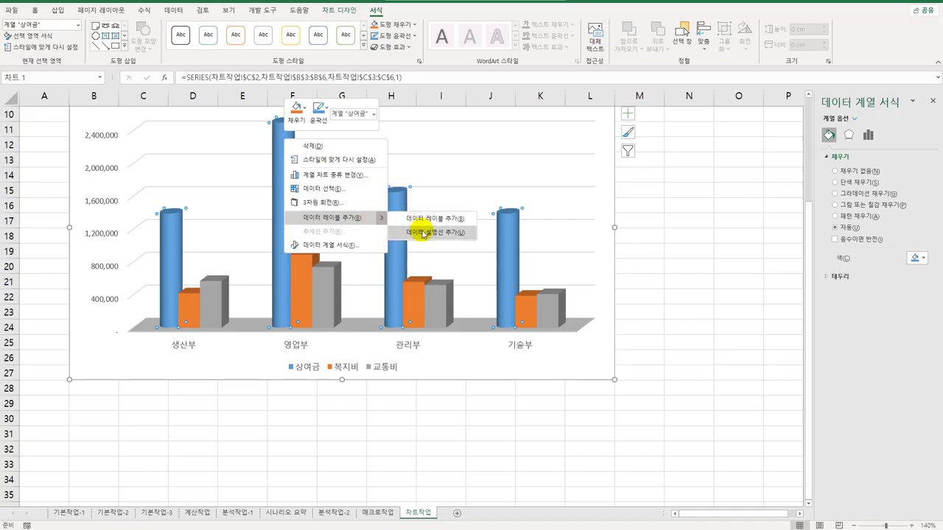
{"action": "left_click", "coordinate": [423, 233]}
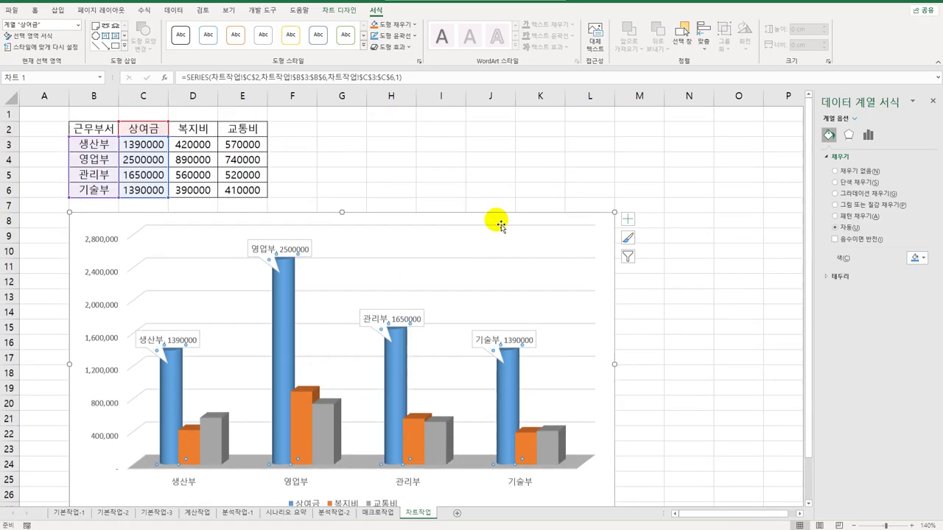
- Apply the first outer (바깥쪽) shadow preset to the chart area
{"action": "scroll", "coordinate": [441, 177], "scroll_direction": "up", "scroll_amount": 3}
{"action": "left_click", "coordinate": [615, 233]}
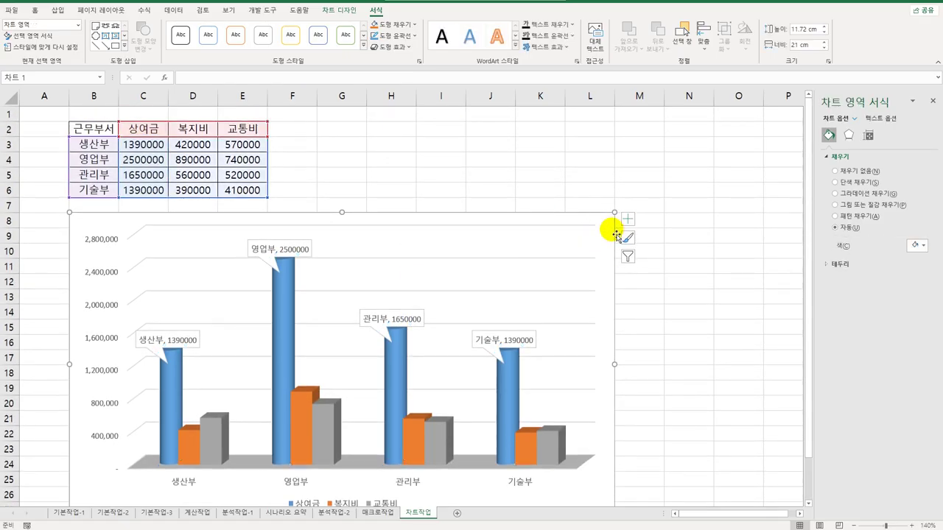
{"action": "left_click", "coordinate": [391, 47]}
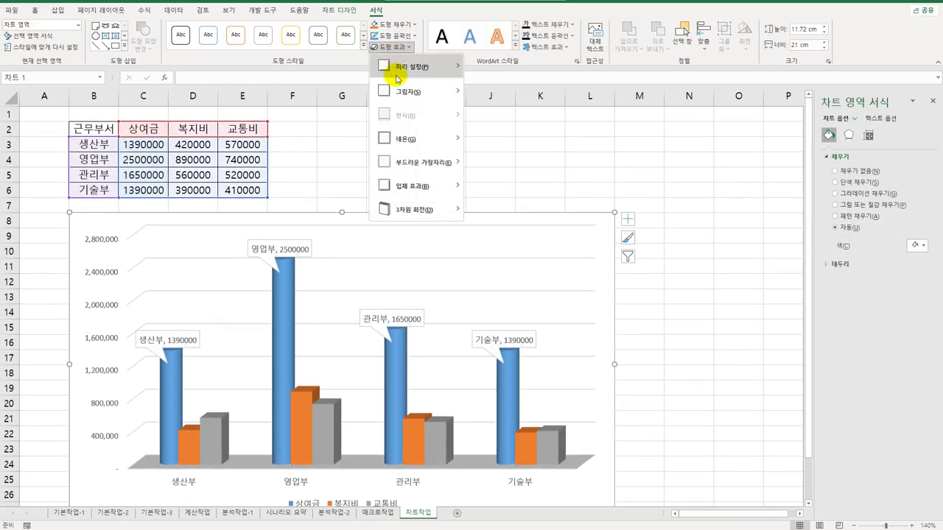
{"action": "mouse_move", "coordinate": [401, 91]}
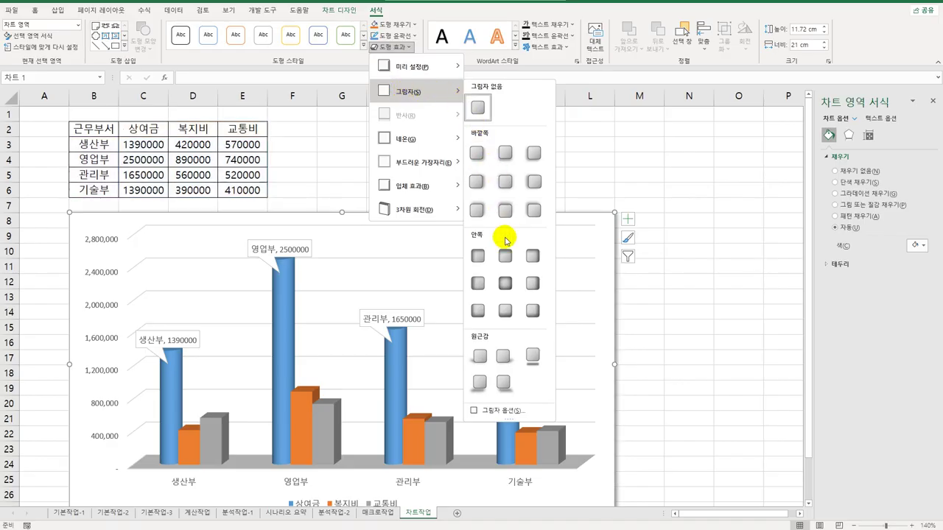
{"action": "left_click", "coordinate": [473, 157]}
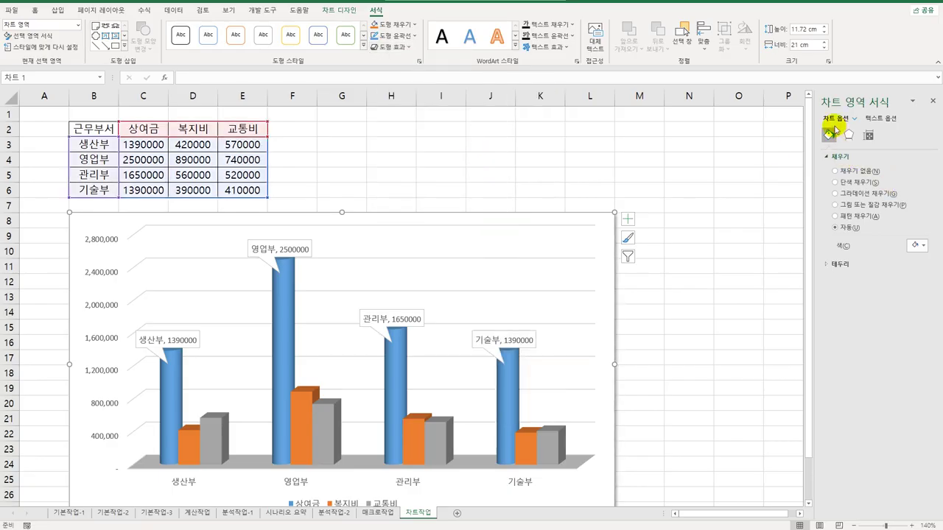
- Give the chart area's border rounded corners (둥근 모서리) and deselect the chart
{"action": "left_click", "coordinate": [839, 264]}
{"action": "left_click", "coordinate": [840, 497]}
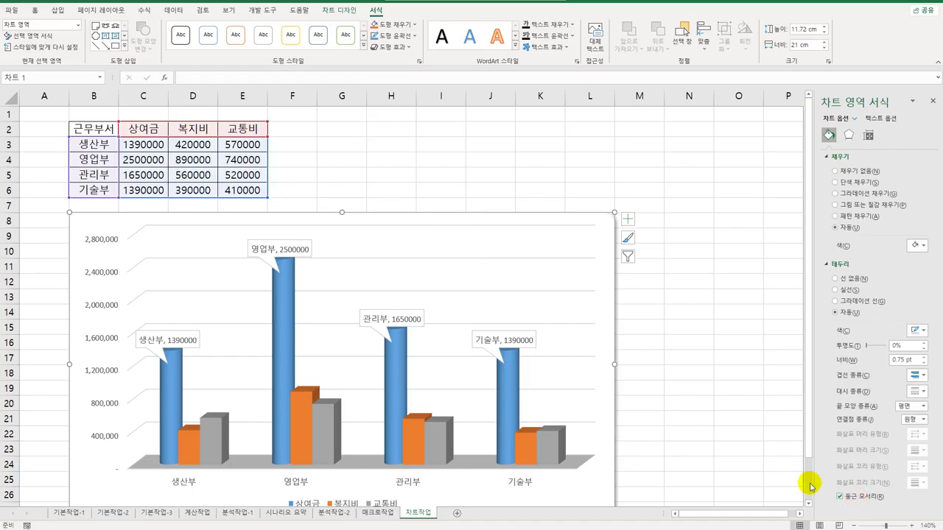
{"action": "left_click", "coordinate": [657, 422]}
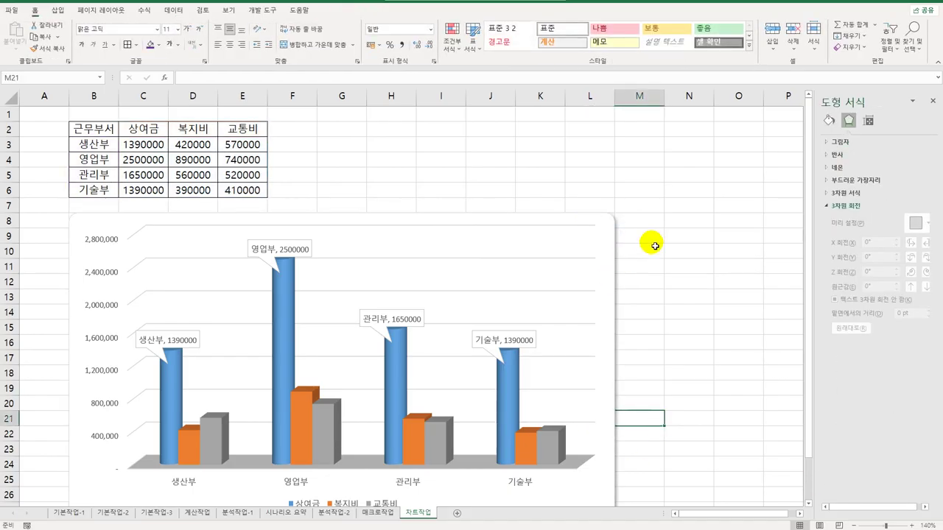
{"action": "scroll", "coordinate": [655, 246], "scroll_direction": "down", "scroll_amount": 3}
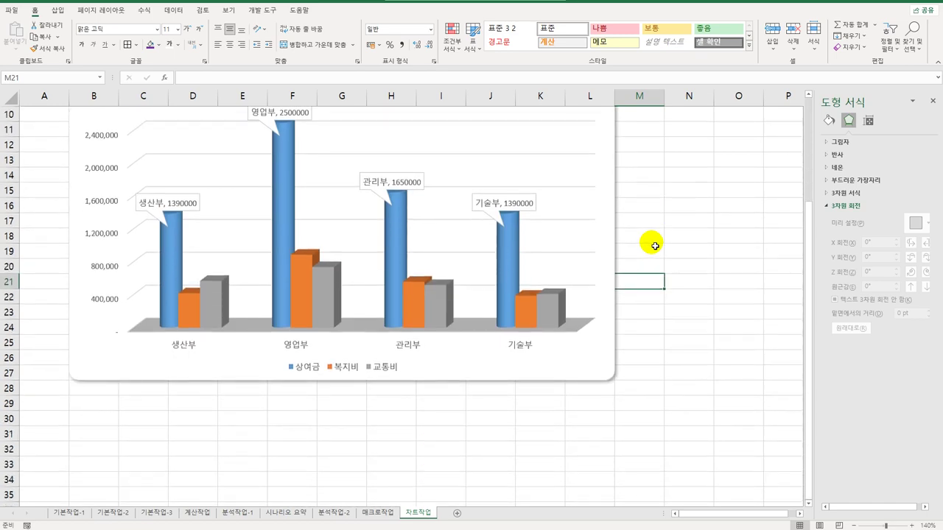
{"action": "scroll", "coordinate": [655, 246], "scroll_direction": "up", "scroll_amount": 2}
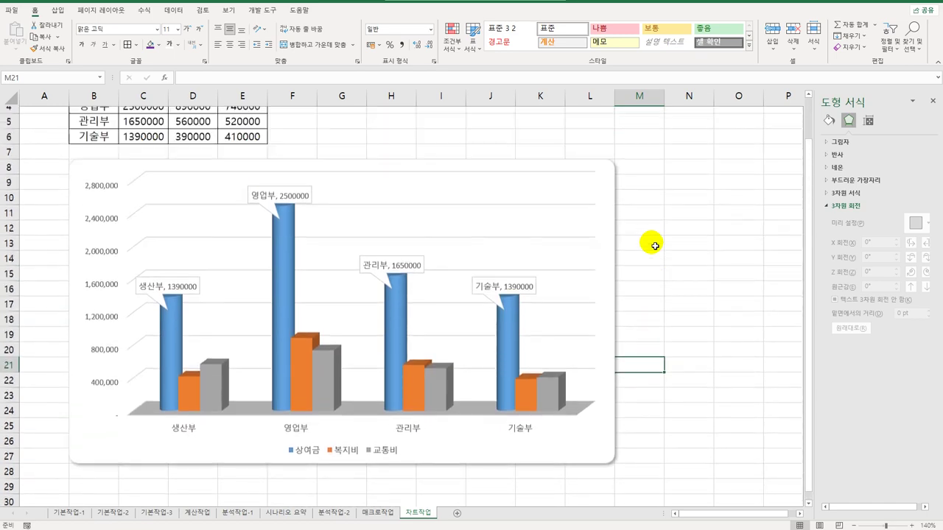
{"action": "scroll", "coordinate": [655, 246], "scroll_direction": "down", "scroll_amount": 2}
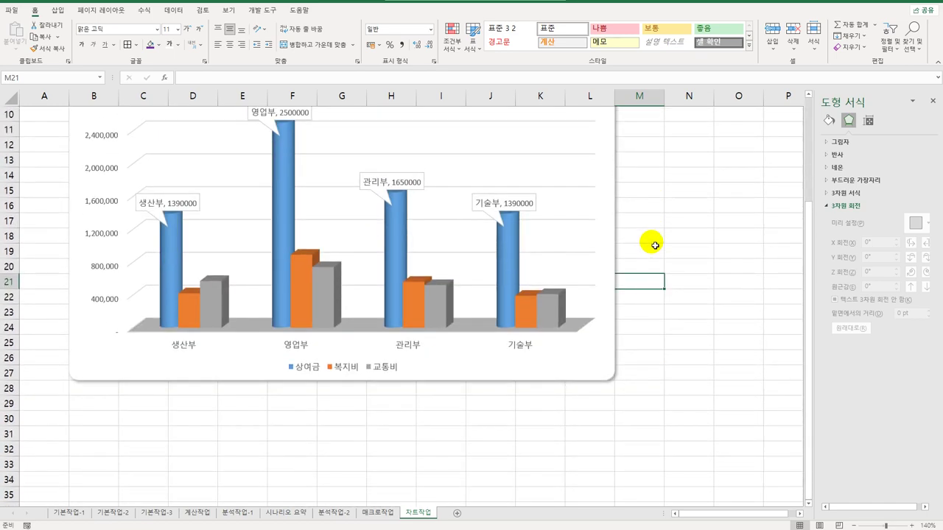